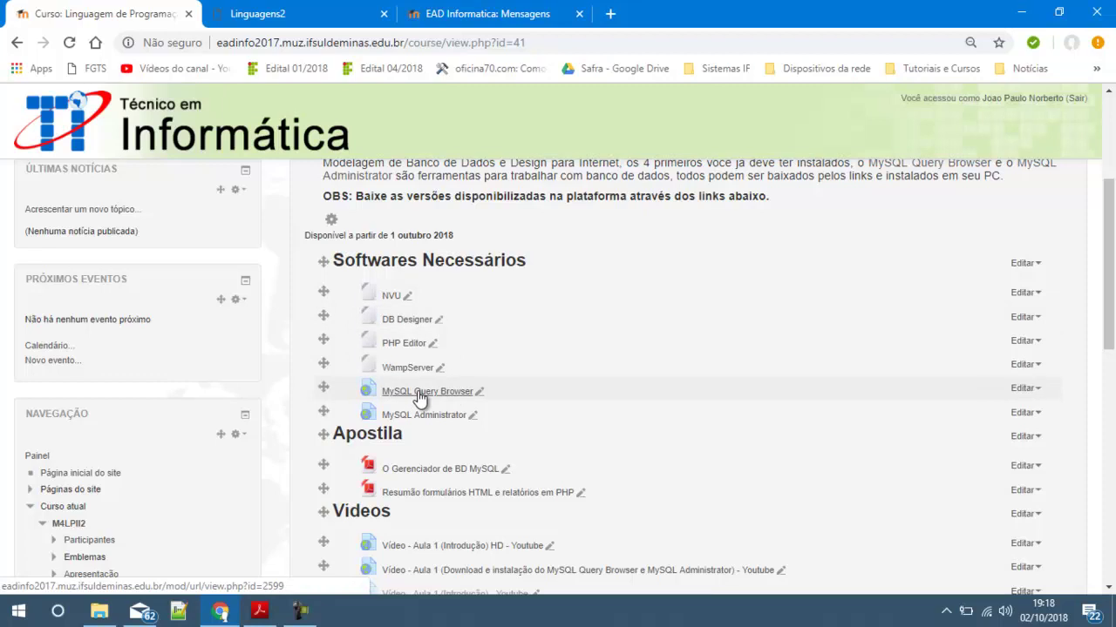
Open the MySQL Query Browser resource in a new tab and bring up its MySQL archive download page in a maximized window
right_click(419, 397)
click(455, 409)
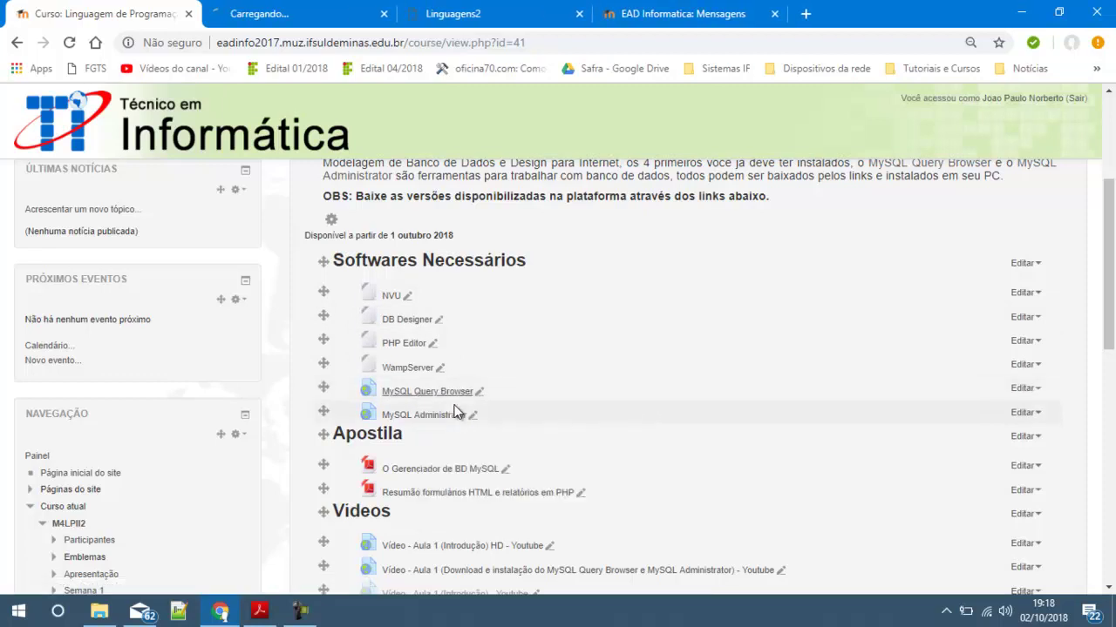
click(337, 16)
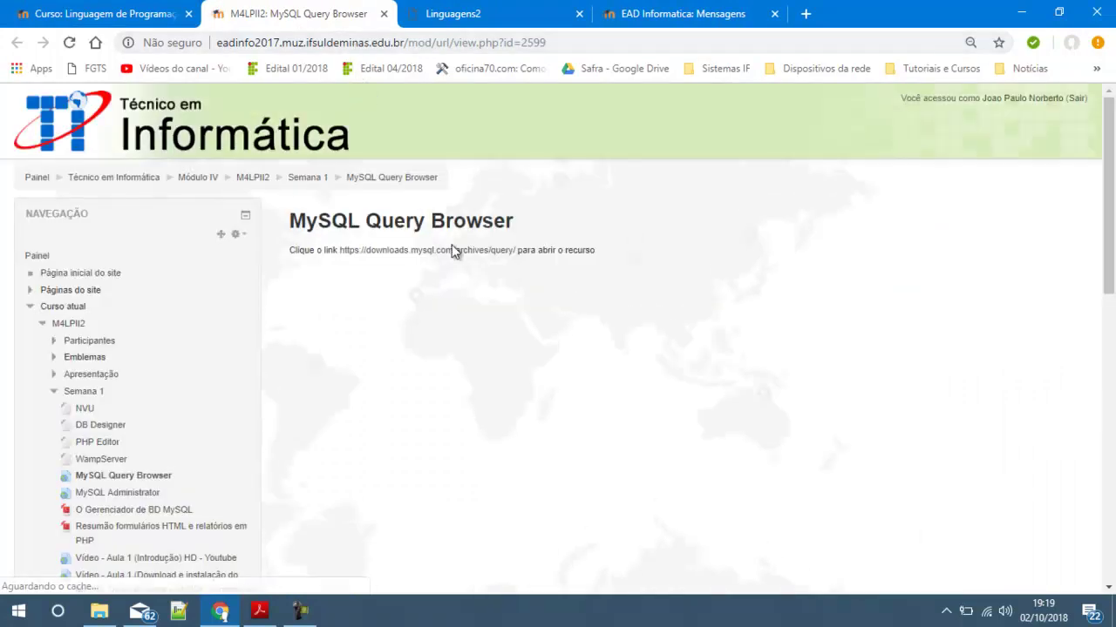
click(466, 252)
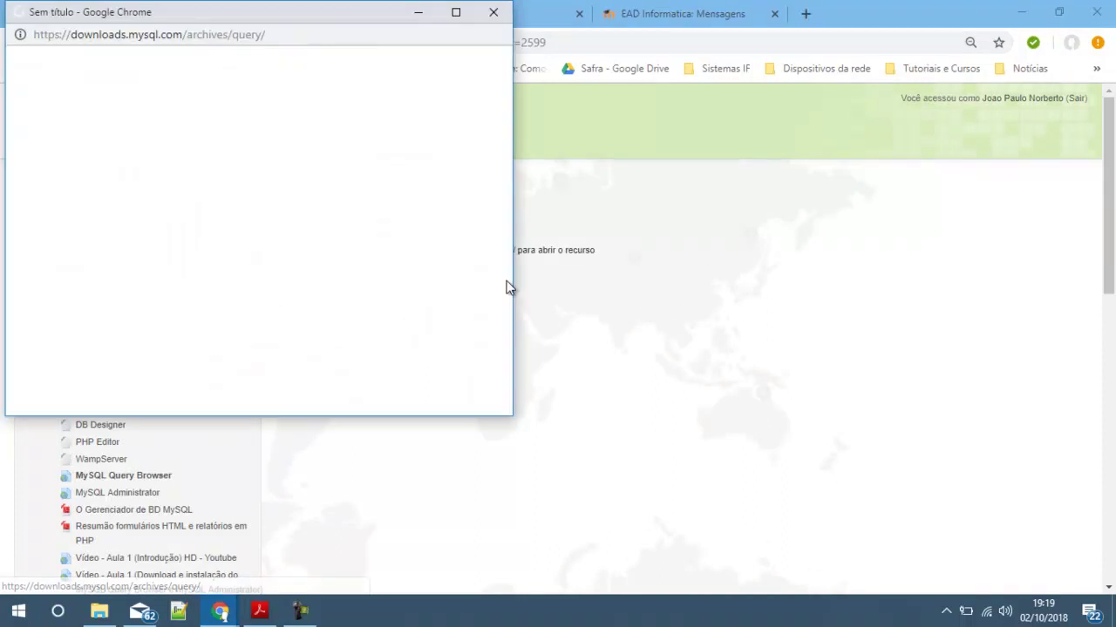
click(455, 13)
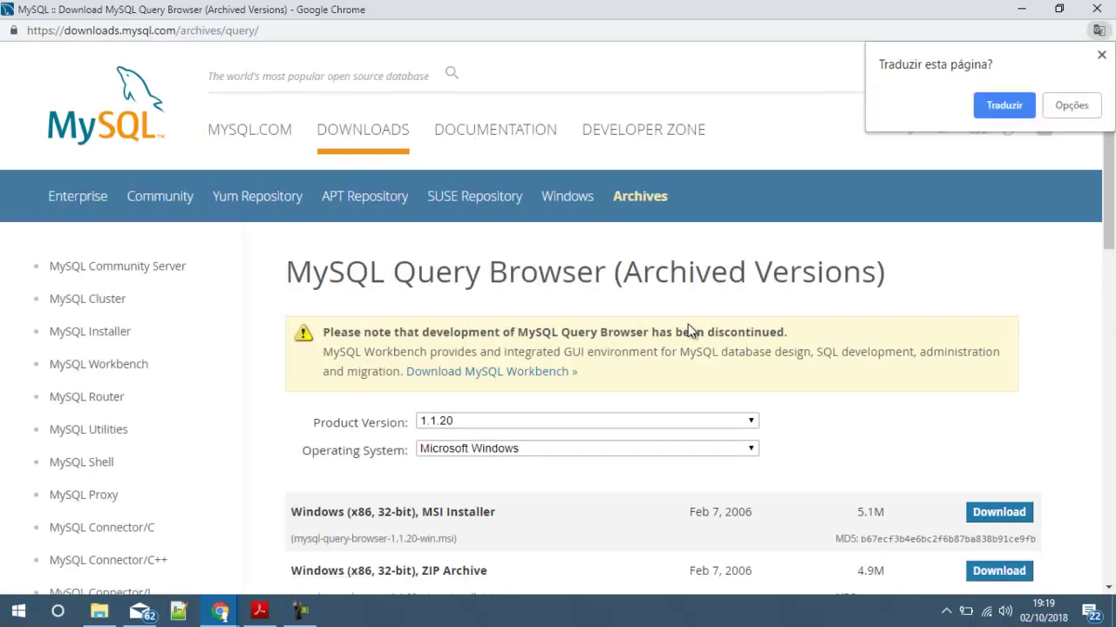
Keep product version 1.1.20 and download the Windows MSI Installer as mysql-query-browser-1.1.20-win to the Área de Trabalho folder
click(751, 422)
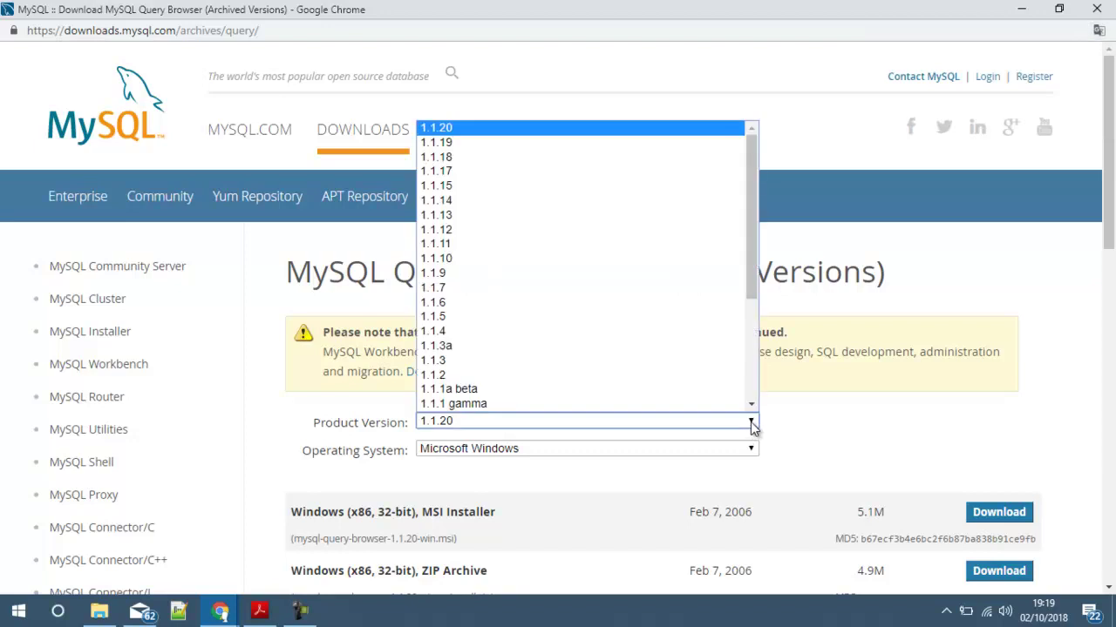
click(751, 425)
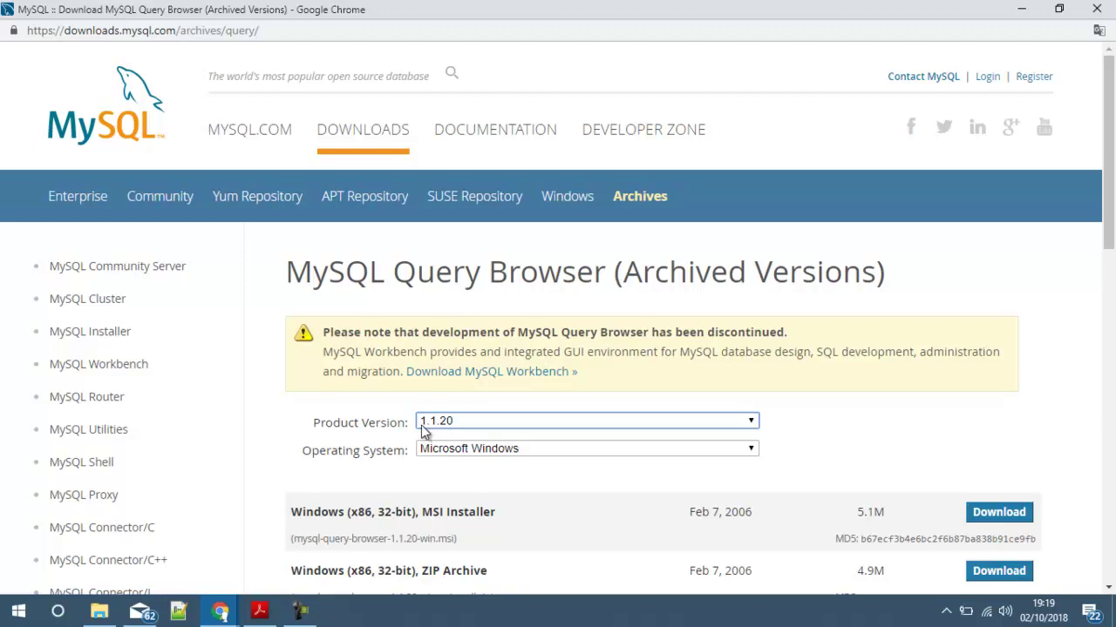
scroll(601, 424, down, 1)
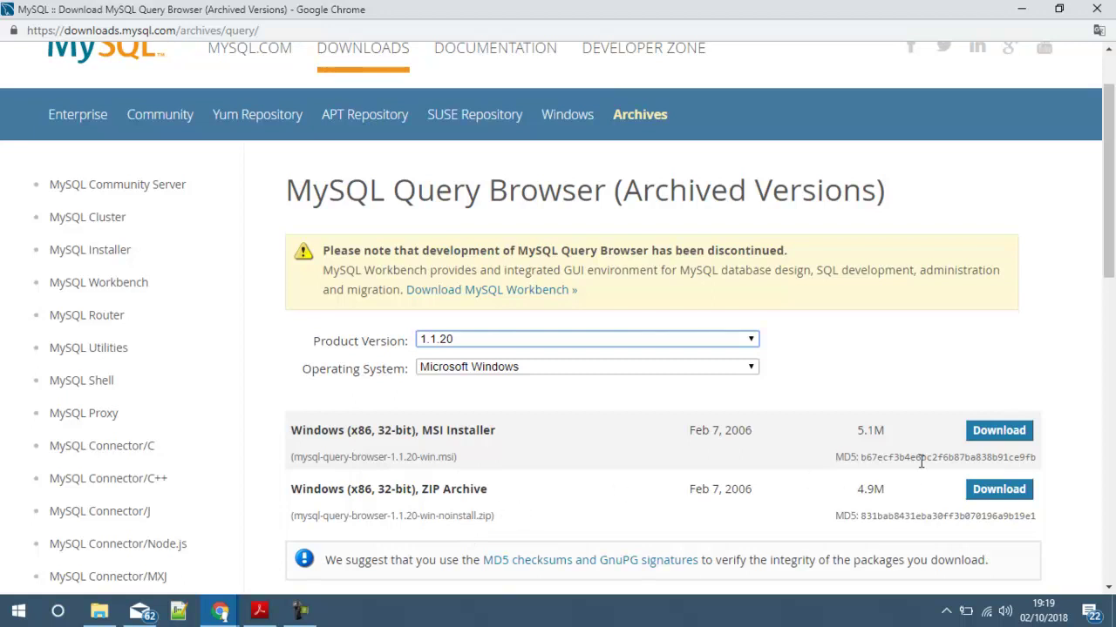
click(993, 438)
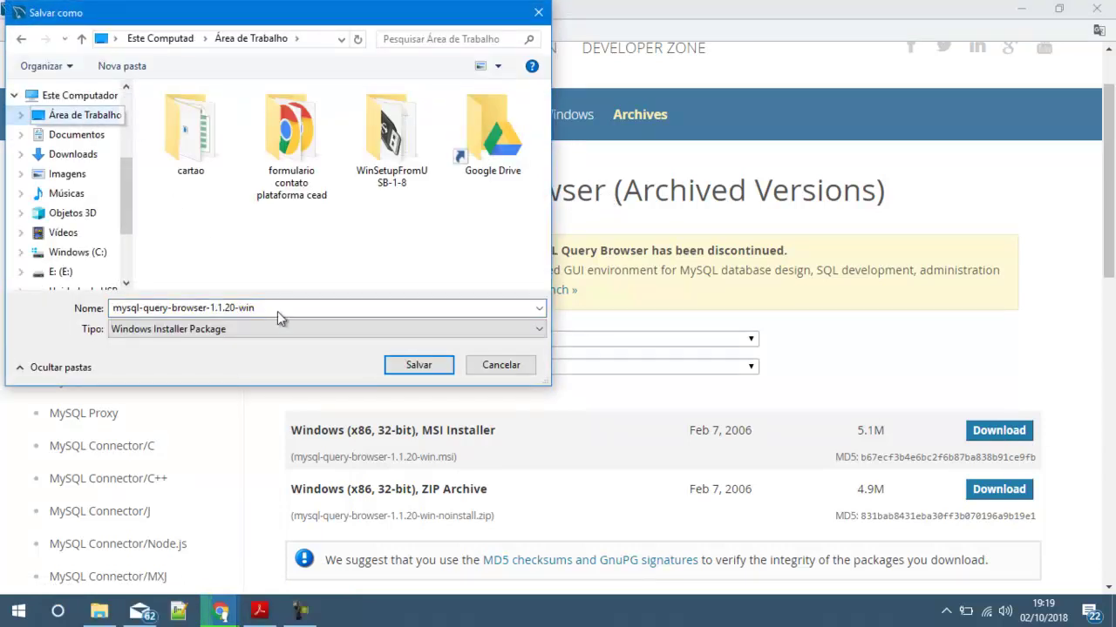
click(417, 365)
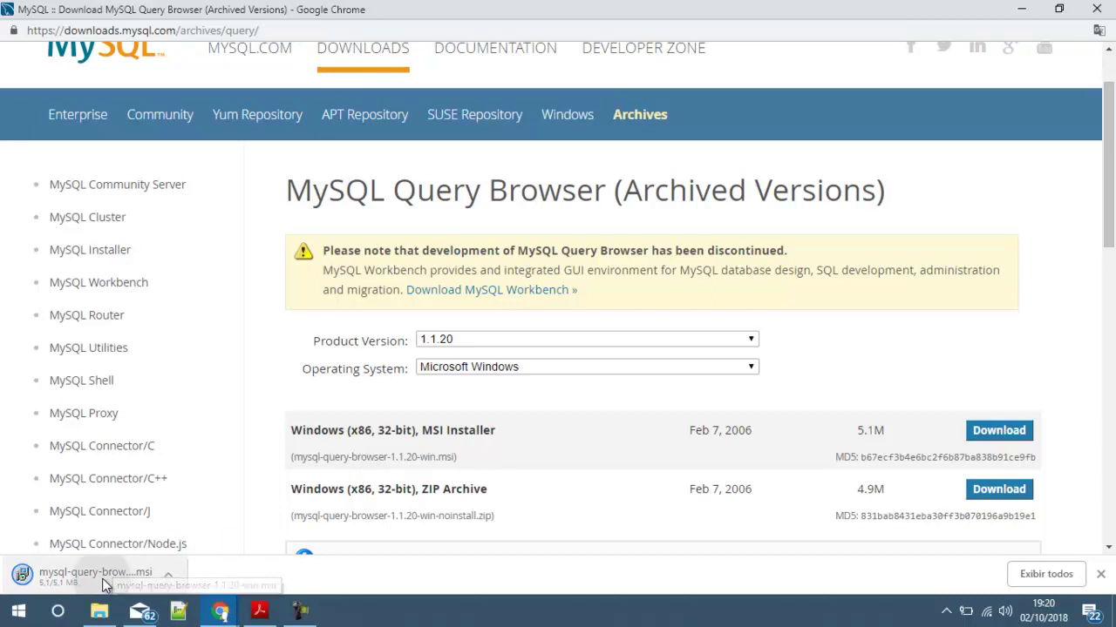
Run the downloaded MySQL Query Browser installer and accept the license agreement
click(190, 566)
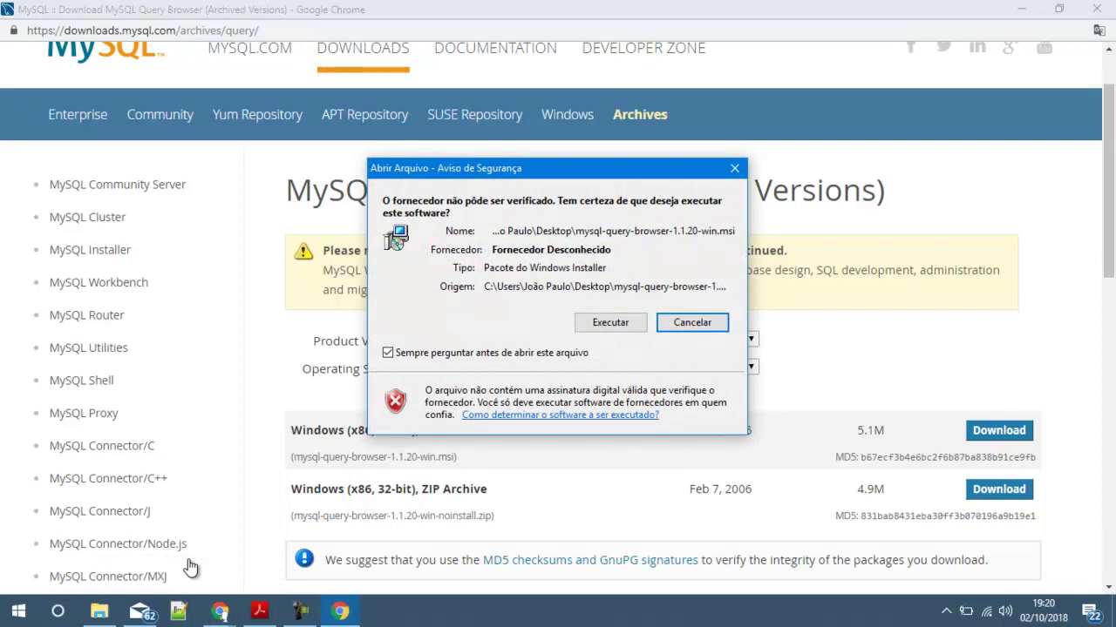
click(611, 323)
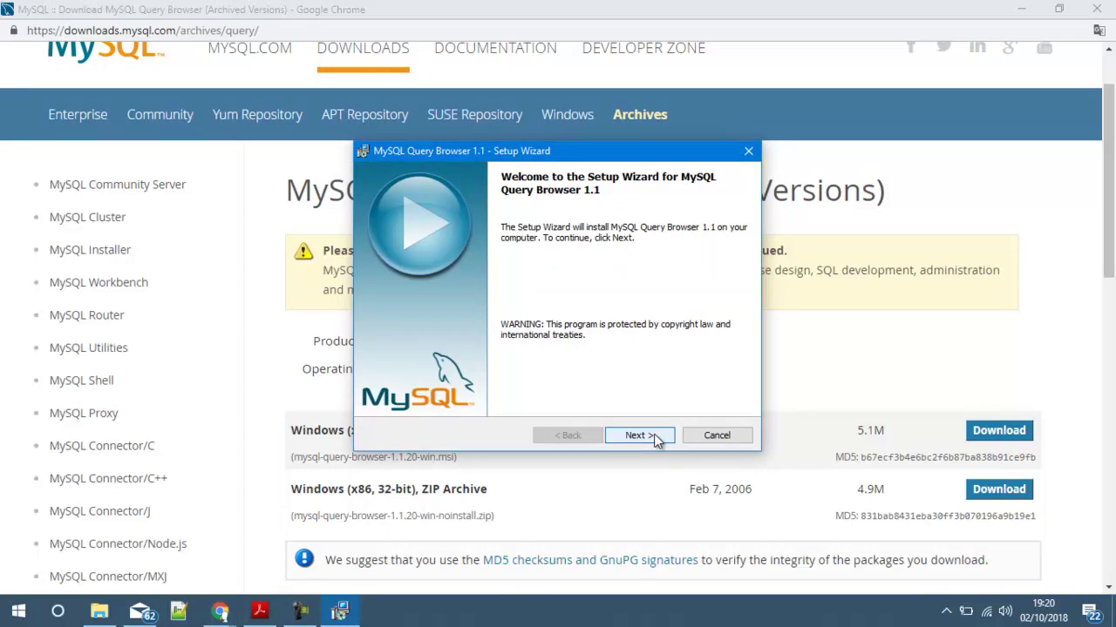
click(637, 435)
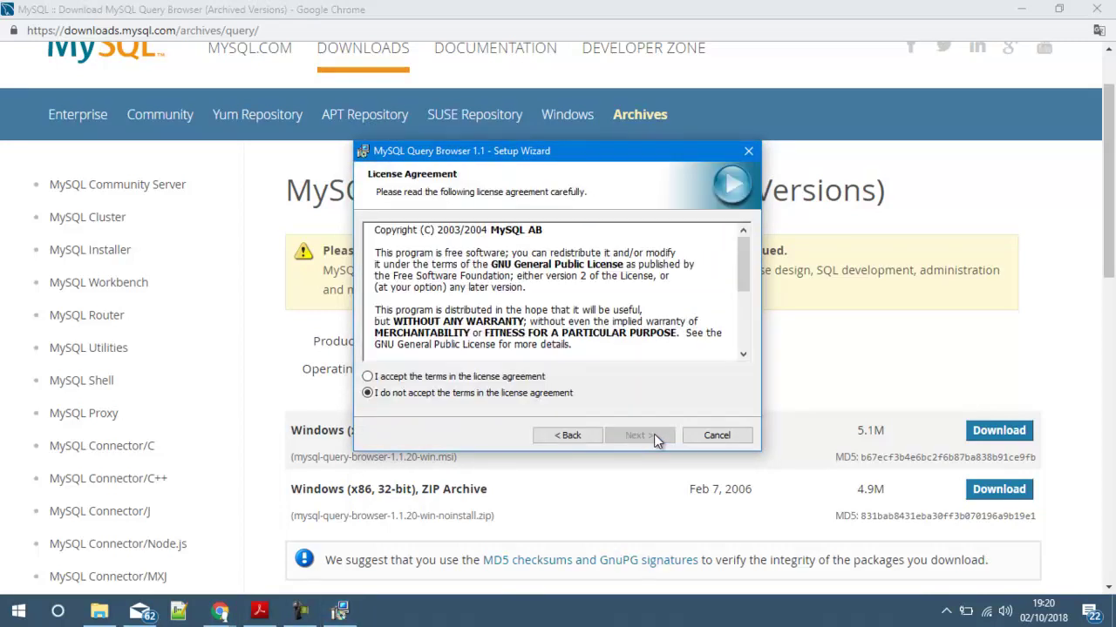
click(485, 380)
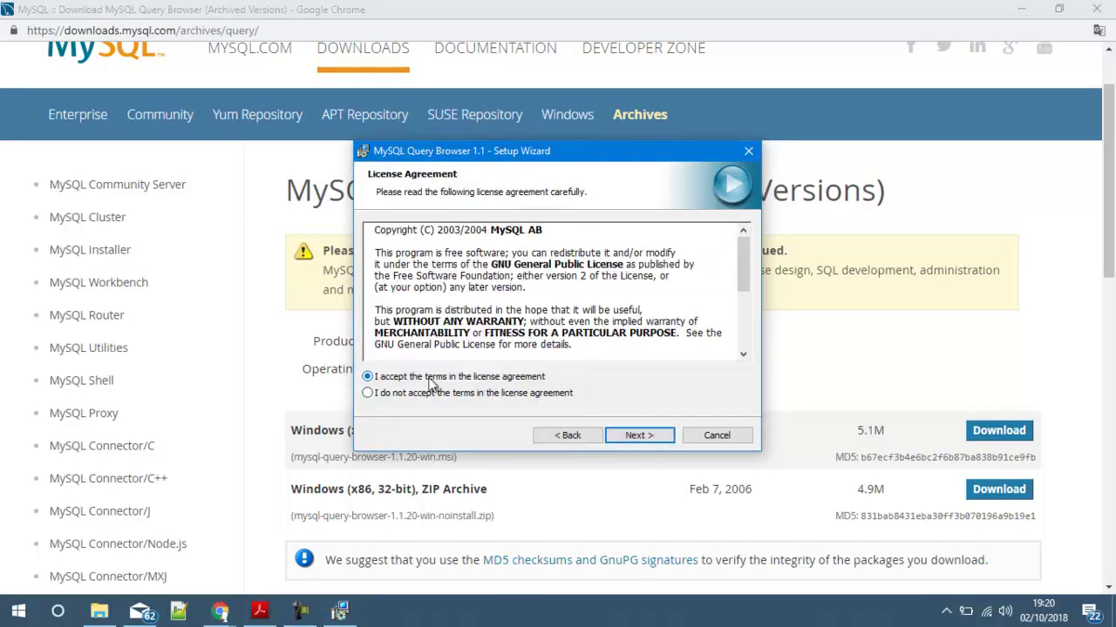
click(637, 435)
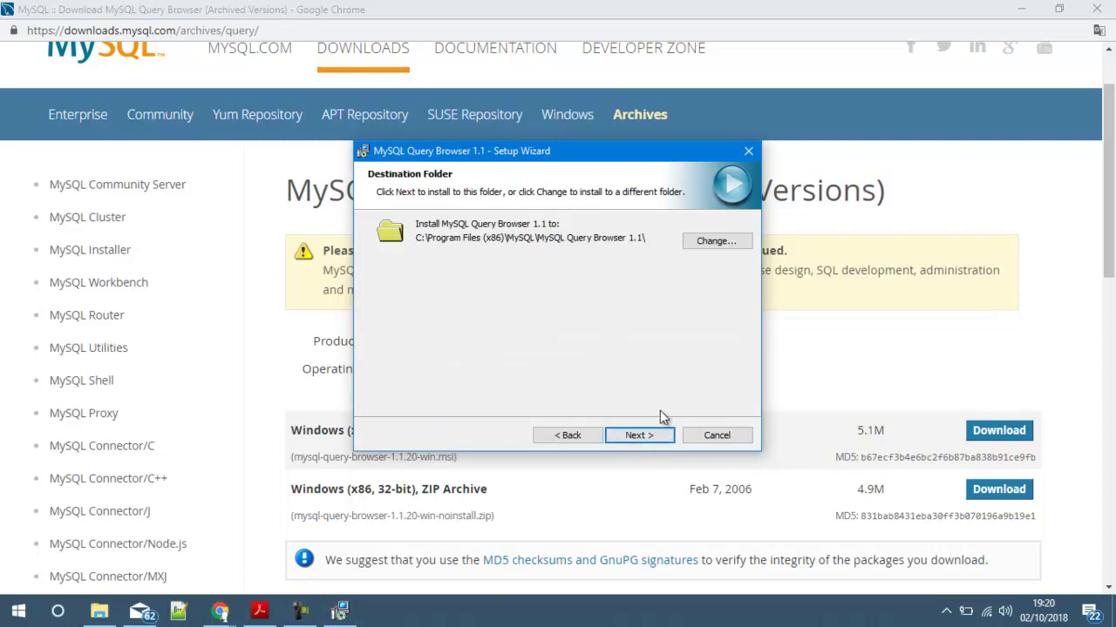
Install MySQL Query Browser 1.1 in the default destination folder with the Complete setup type and finish the wizard
click(647, 436)
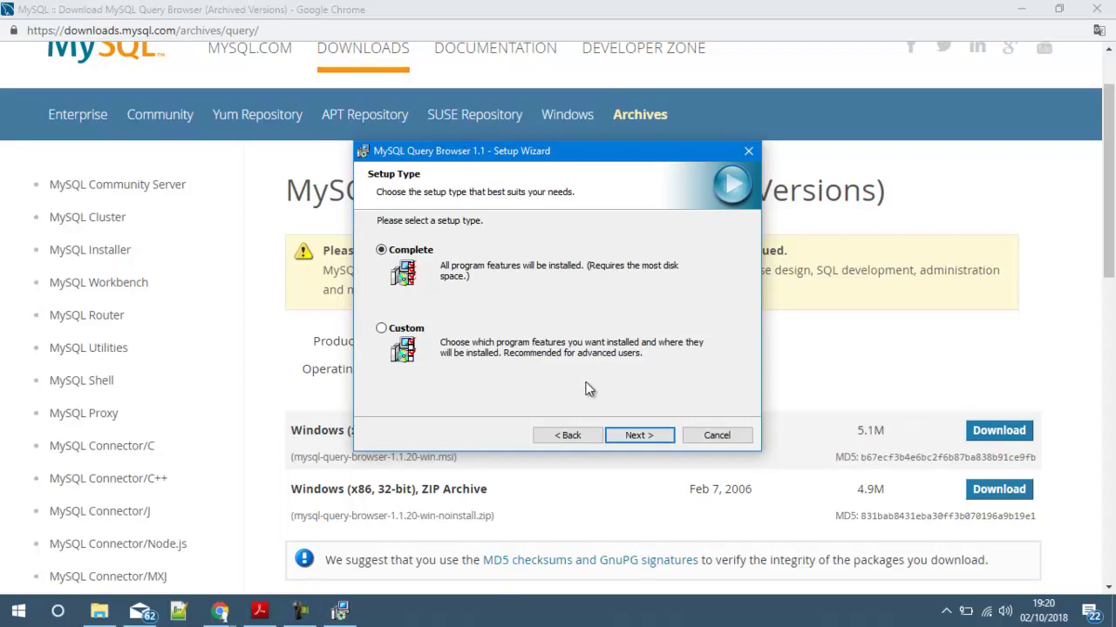
click(645, 436)
click(646, 436)
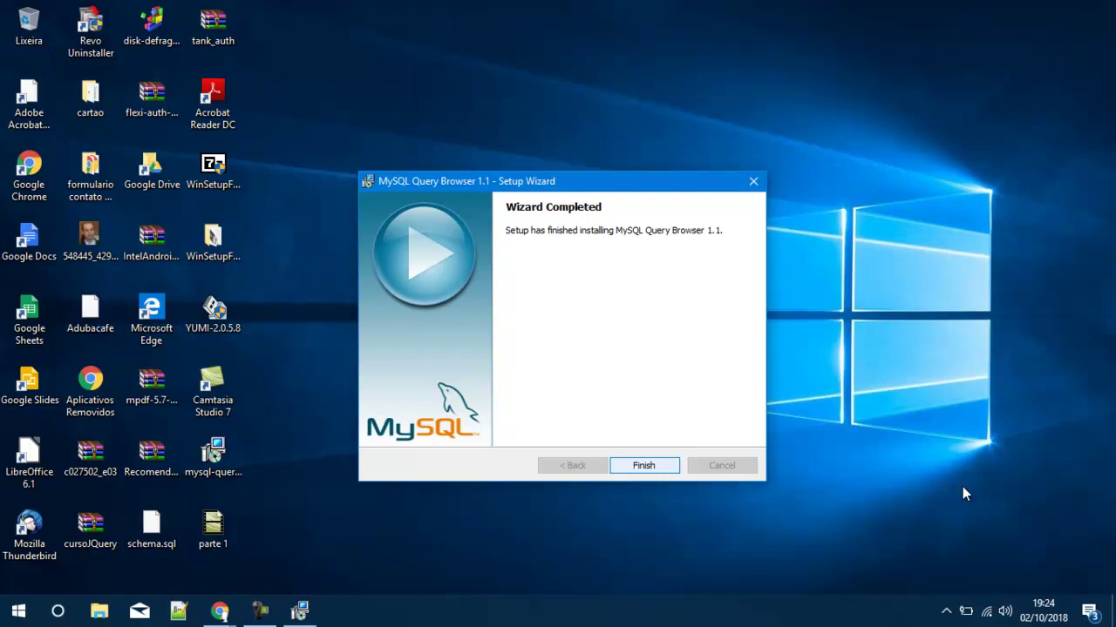
key(Return)
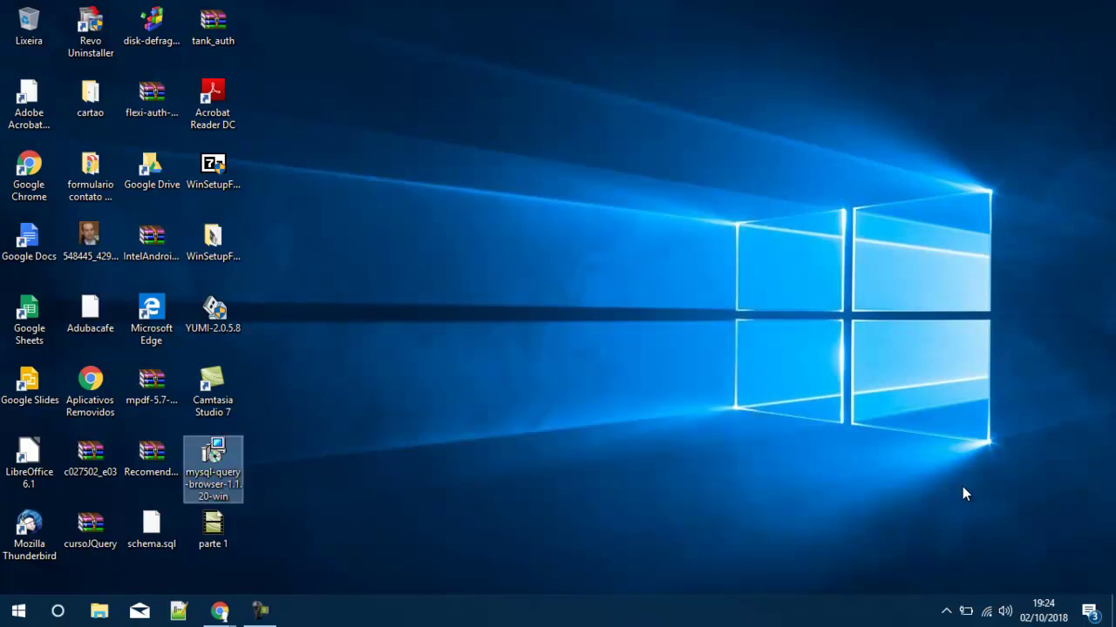
Return to Chrome, close the MySQL Query Browser resource tab and open the MySQL Administrator download page in a maximized window
key(shift+super+t)
key(shift+super+t)
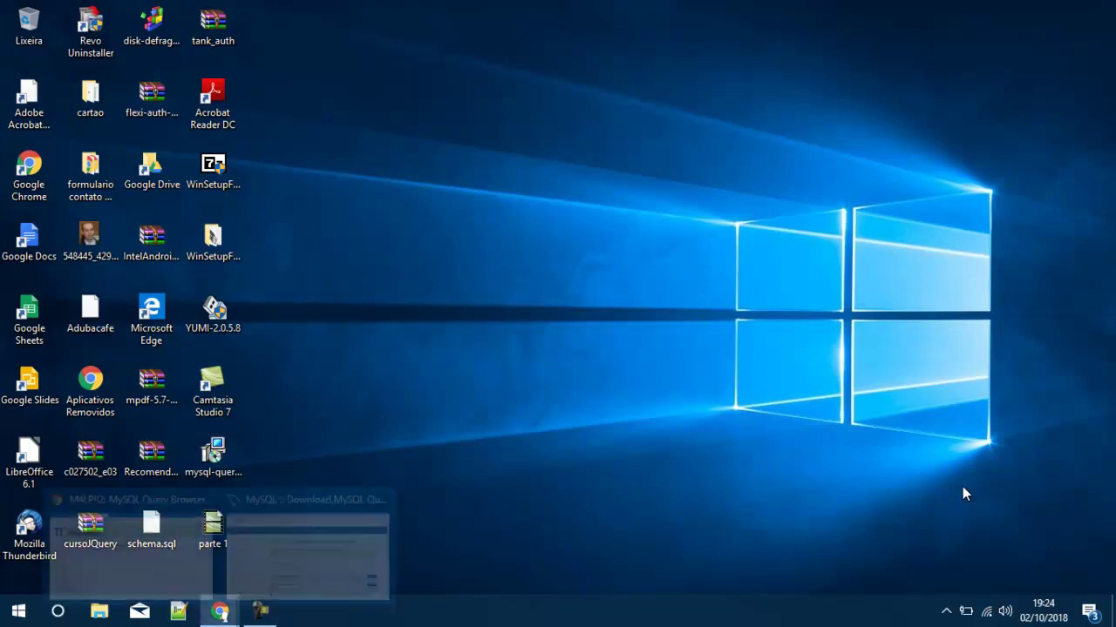
key(Return)
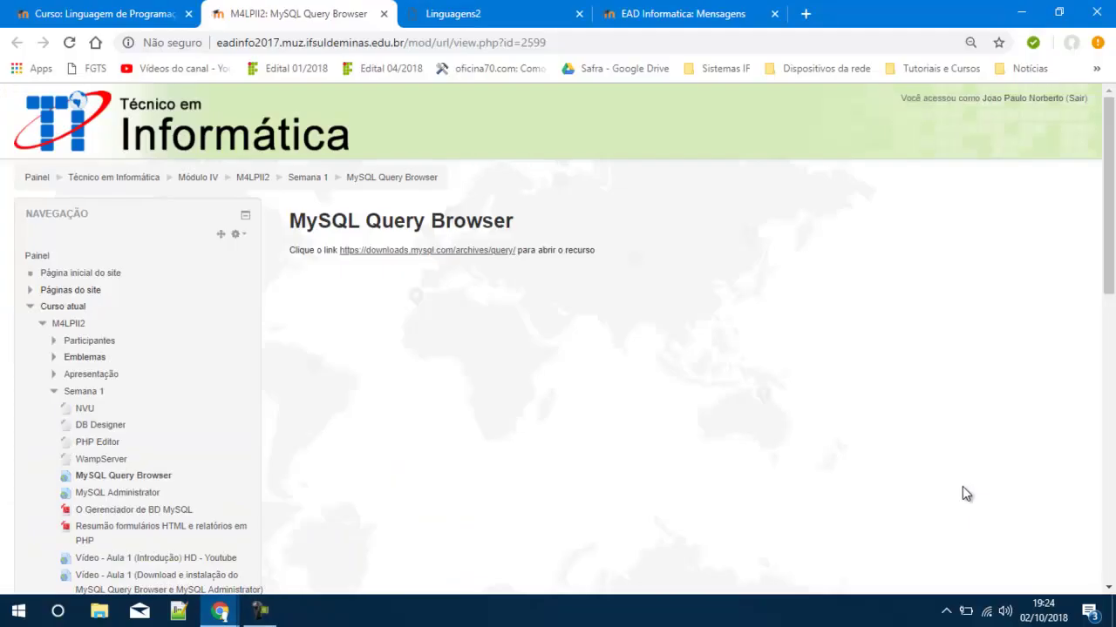
key(ctrl+w)
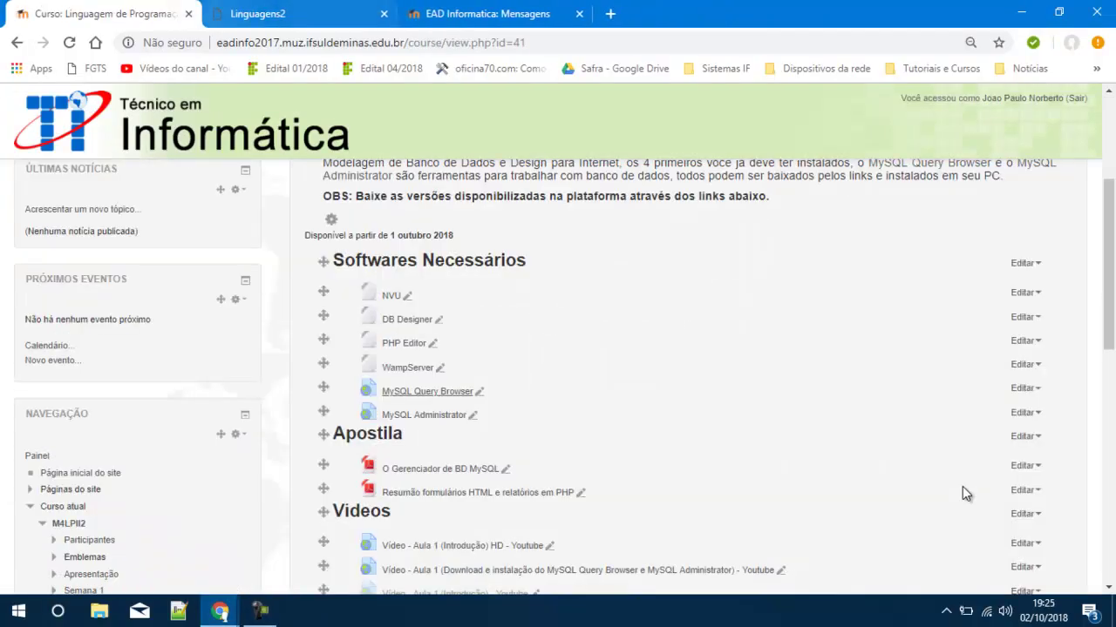
key(Tab)
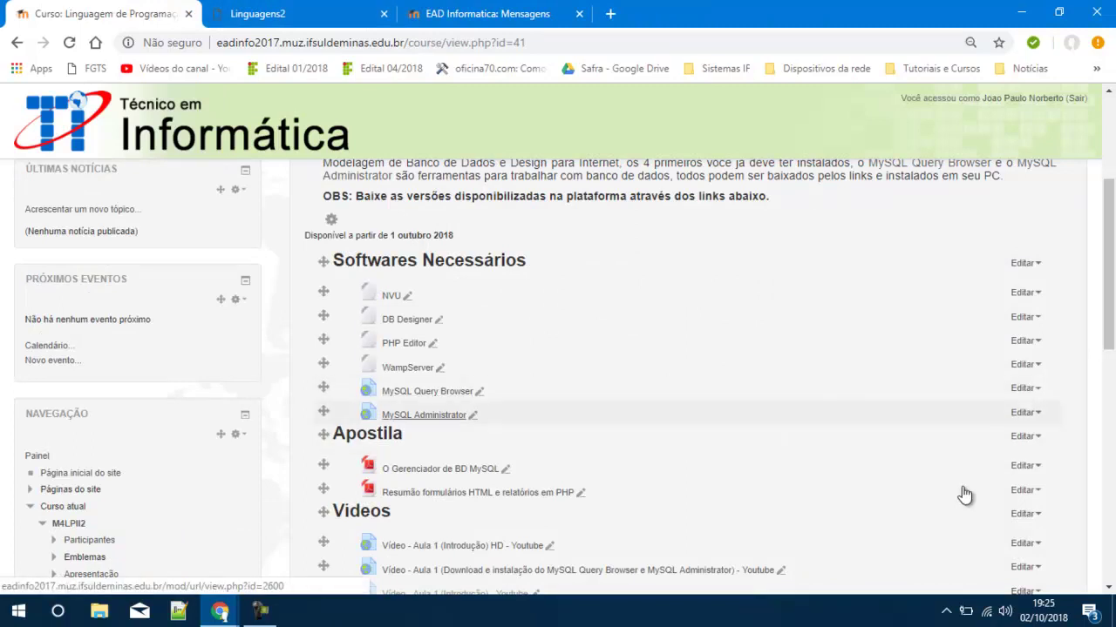
key(Return)
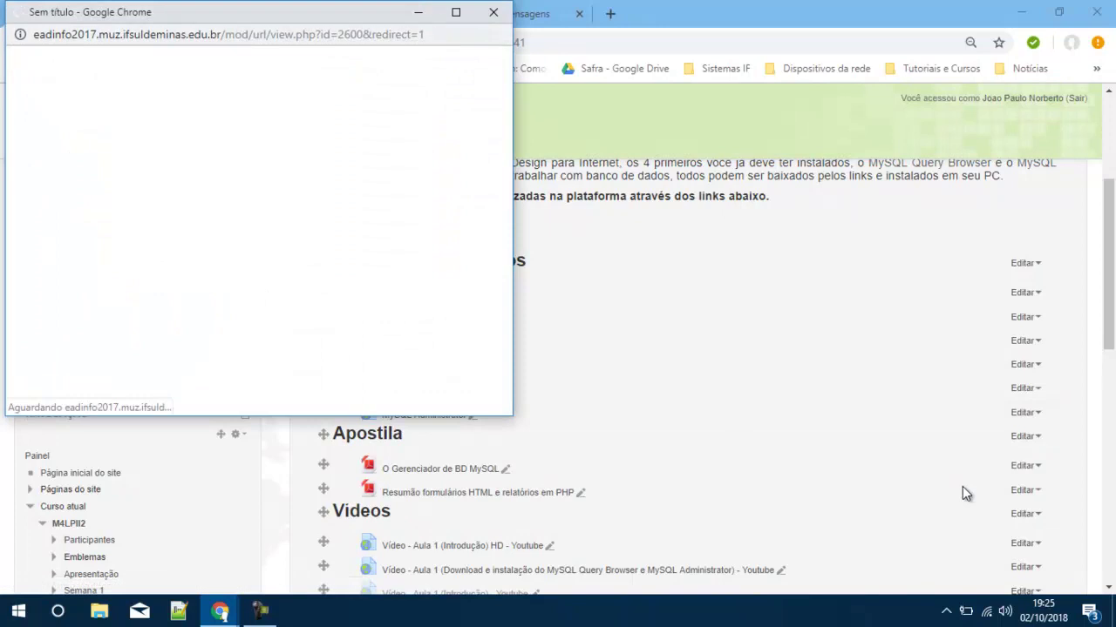
key(super+Up)
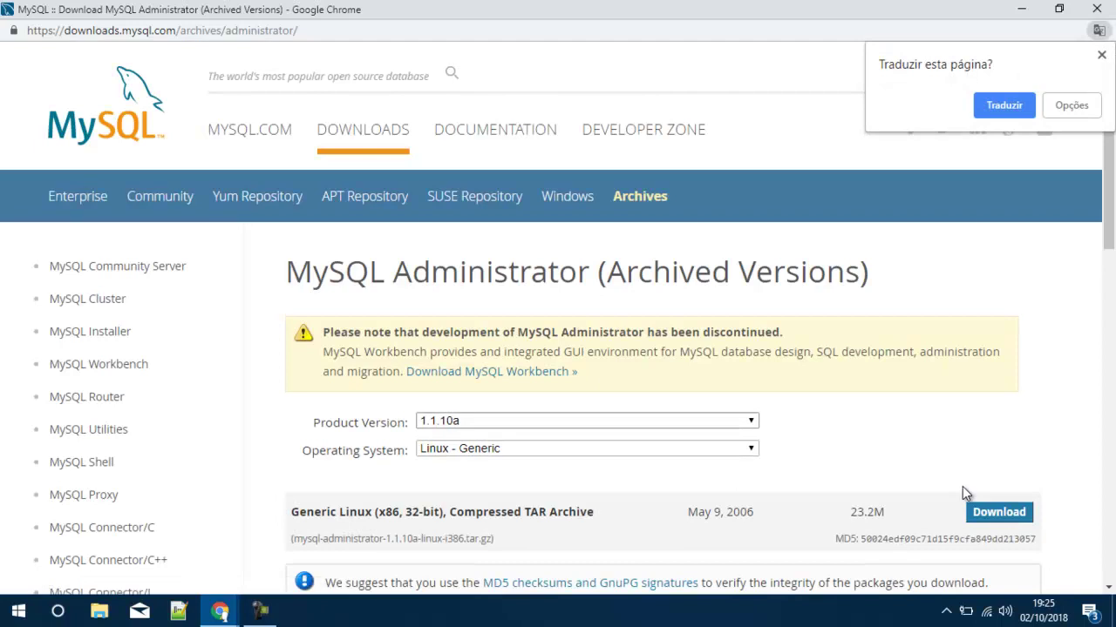
Check which operating systems are offered for MySQL Administrator version 1.1.10a
key(Tab)
key(alt+Down)
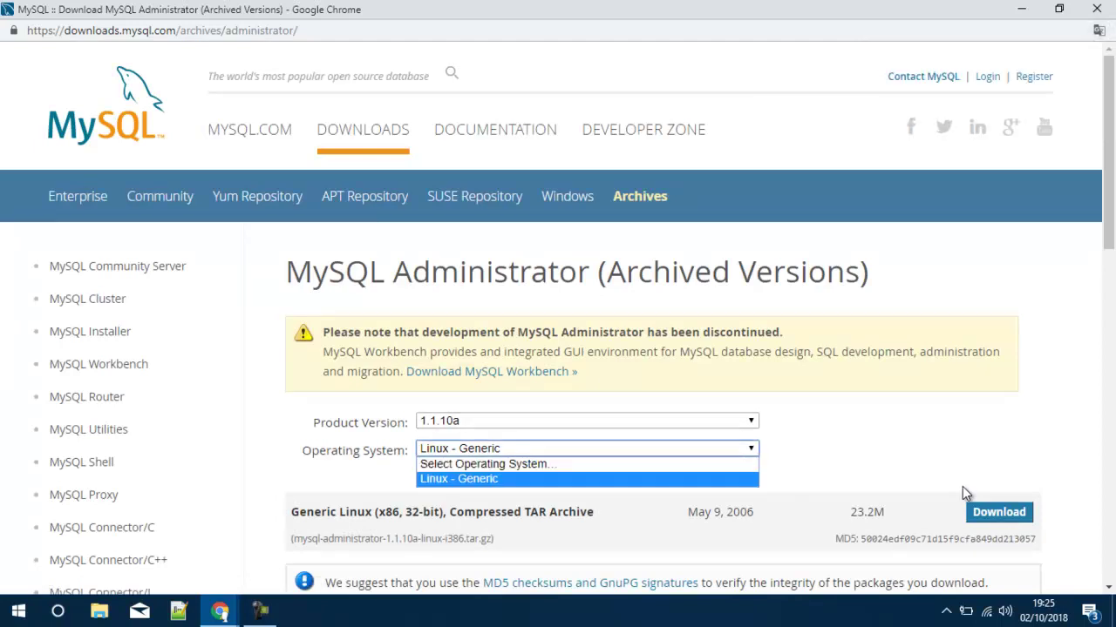
key(Escape)
scroll(962, 487, down, 2)
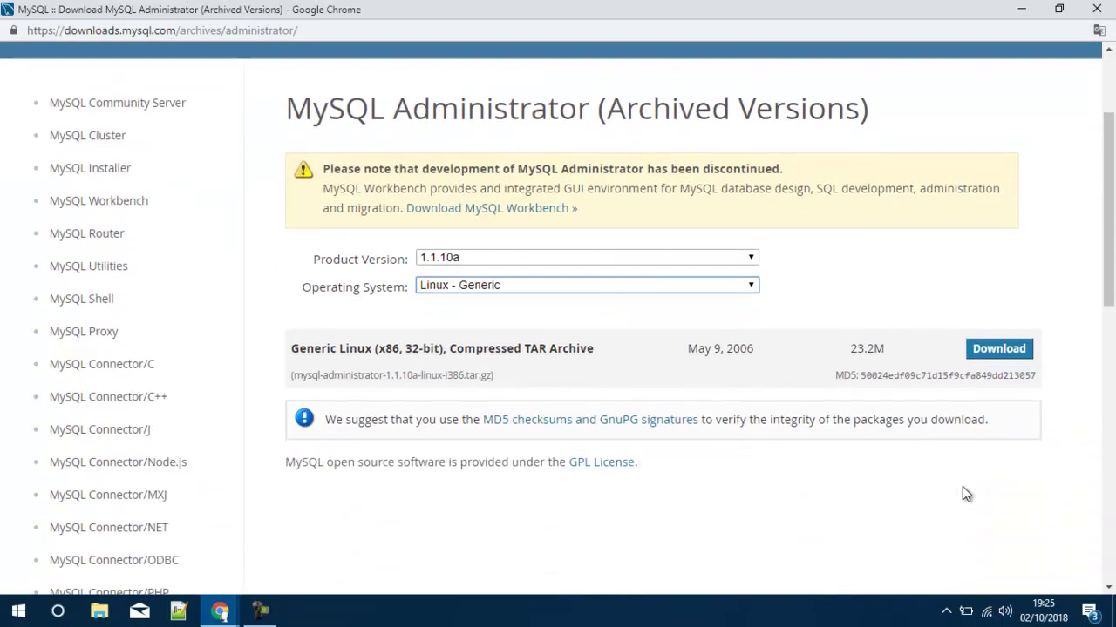
Set the product version to 1.1.10 and check its operating systems, keeping Linux - Generic
key(shift+Tab)
key(alt+Down)
key(Down)
key(Down)
key(Up)
key(Return)
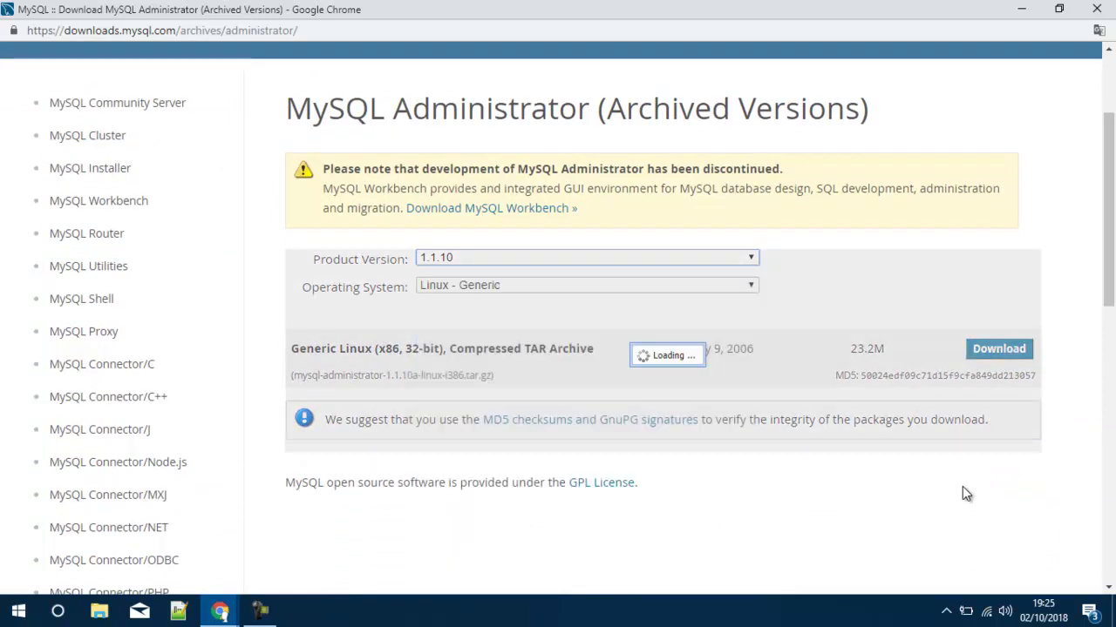
key(Tab)
key(alt+Down)
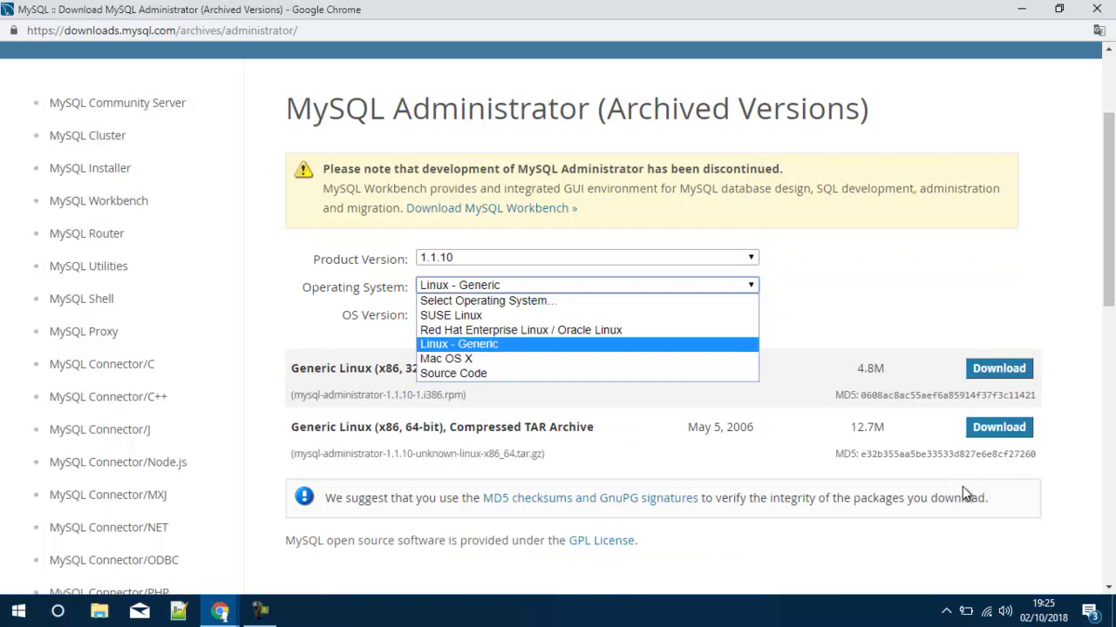
key(Return)
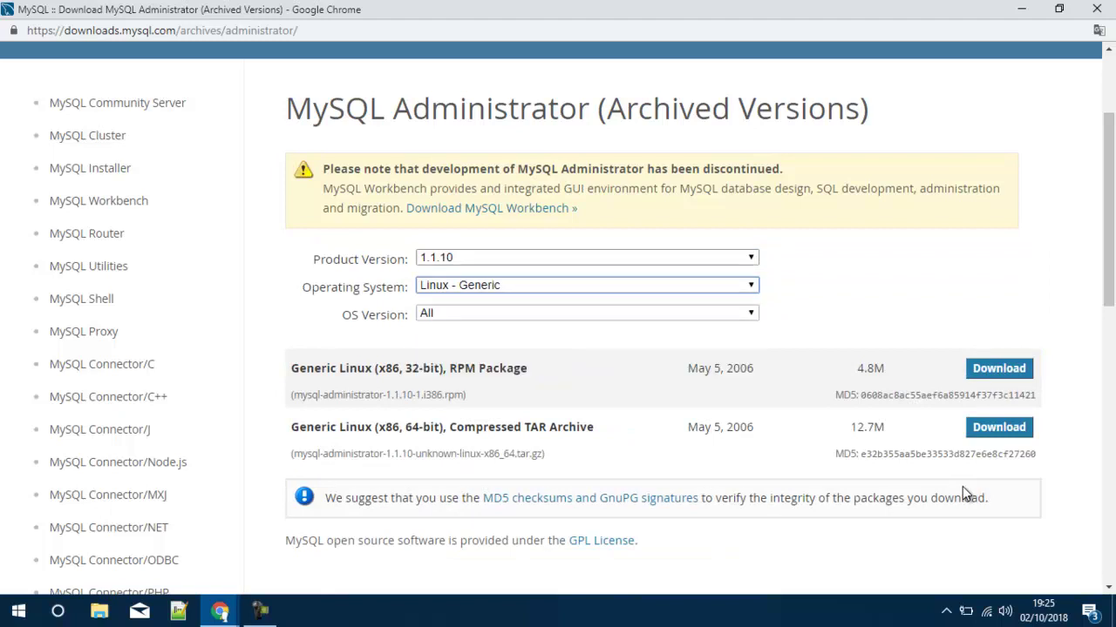
Set the MySQL Administrator product version to 1.1.9
key(shift+Tab)
key(alt+Down)
key(Down)
key(Return)
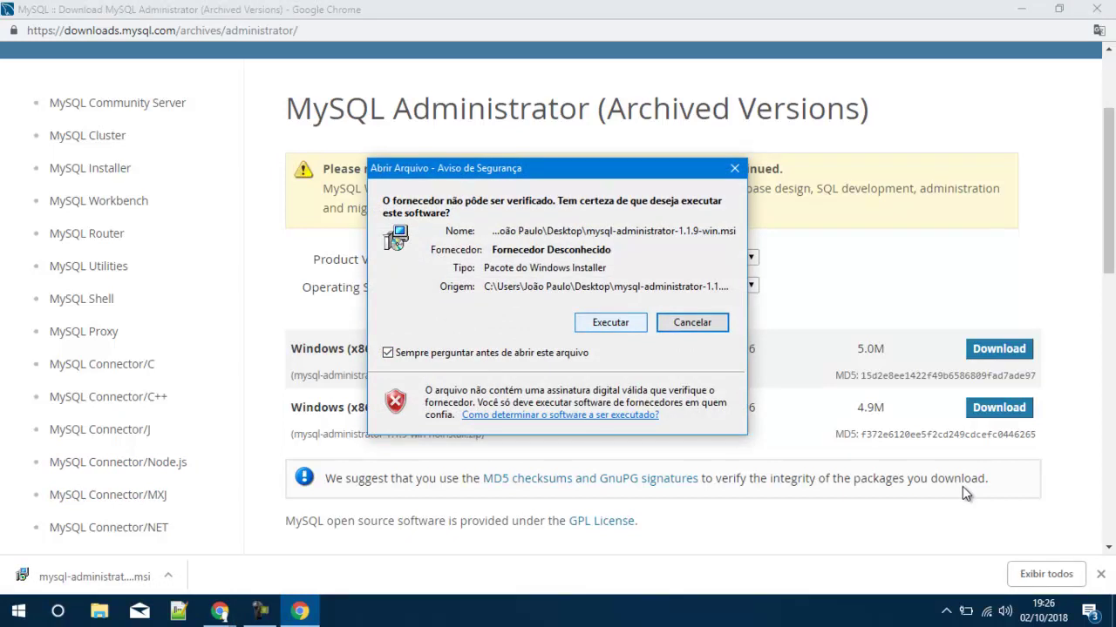
Run the mysql-administrator-1.1.9-win installer, accept the license agreement and keep the default destination folder
key(Return)
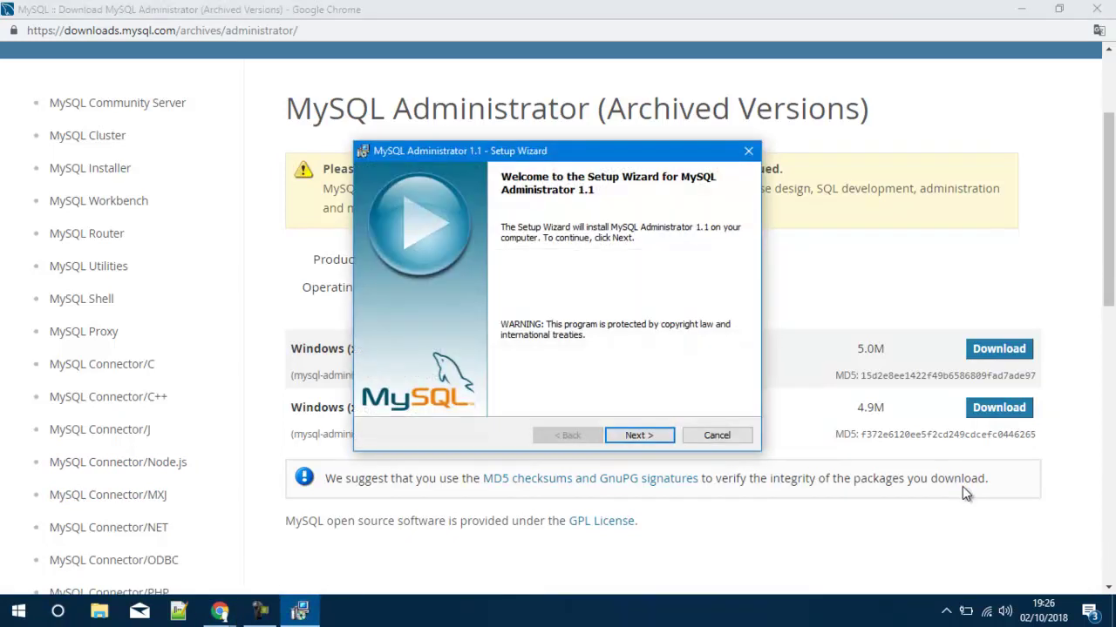
key(Return)
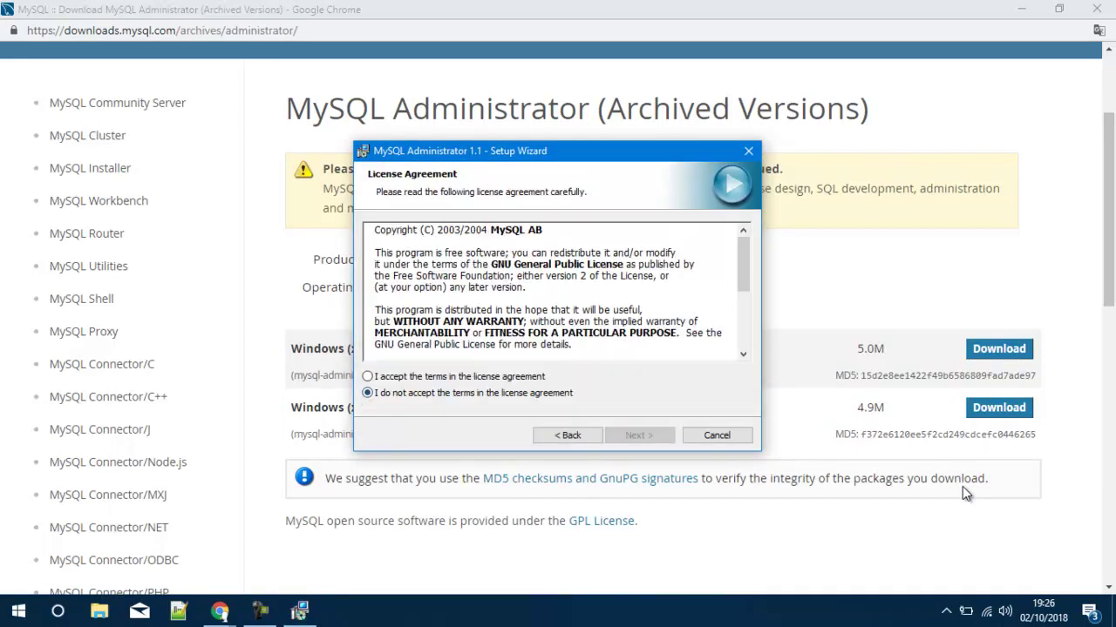
key(Up)
key(Return)
key(Return)
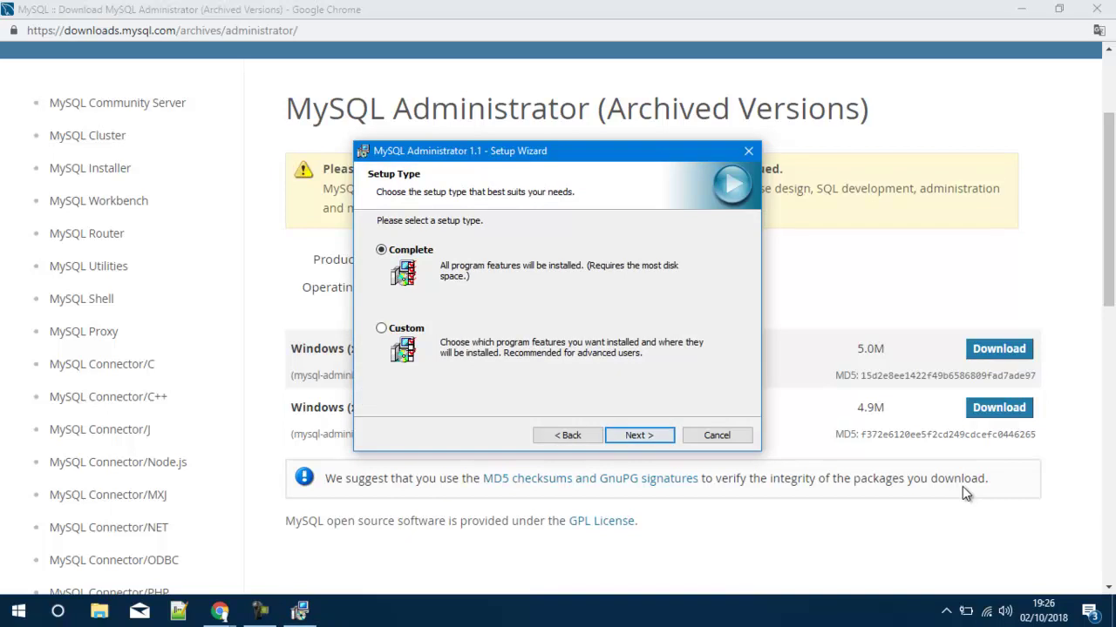
Install MySQL Administrator 1.1 with the Complete setup type and finish the wizard
key(Return)
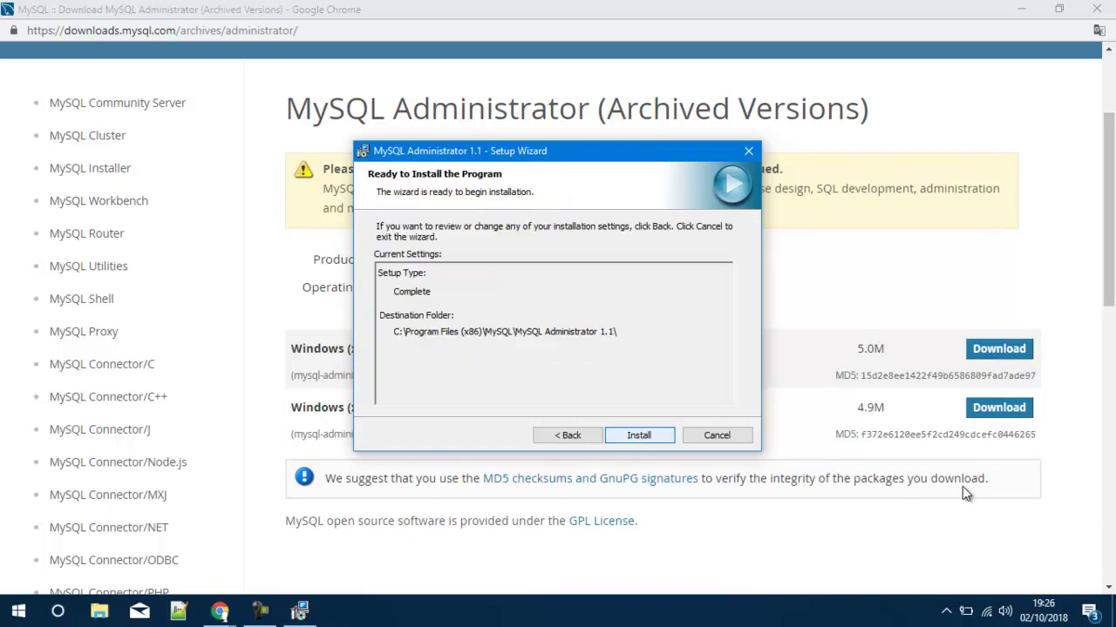
key(Return)
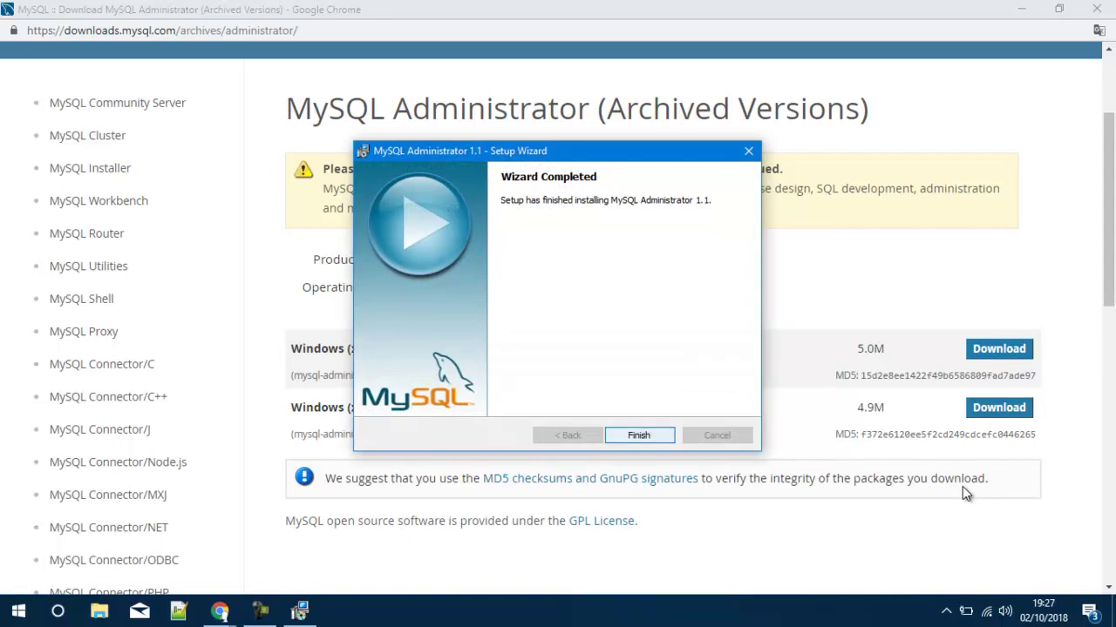
key(Return)
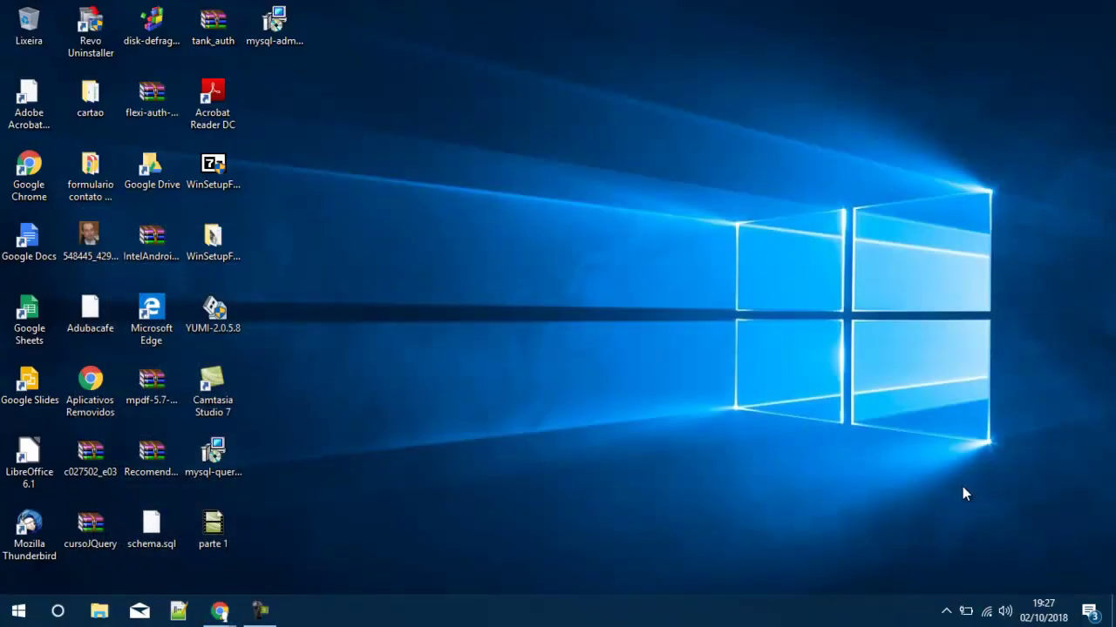
Check the hidden notification-area icons for a running WampServer
key(super)
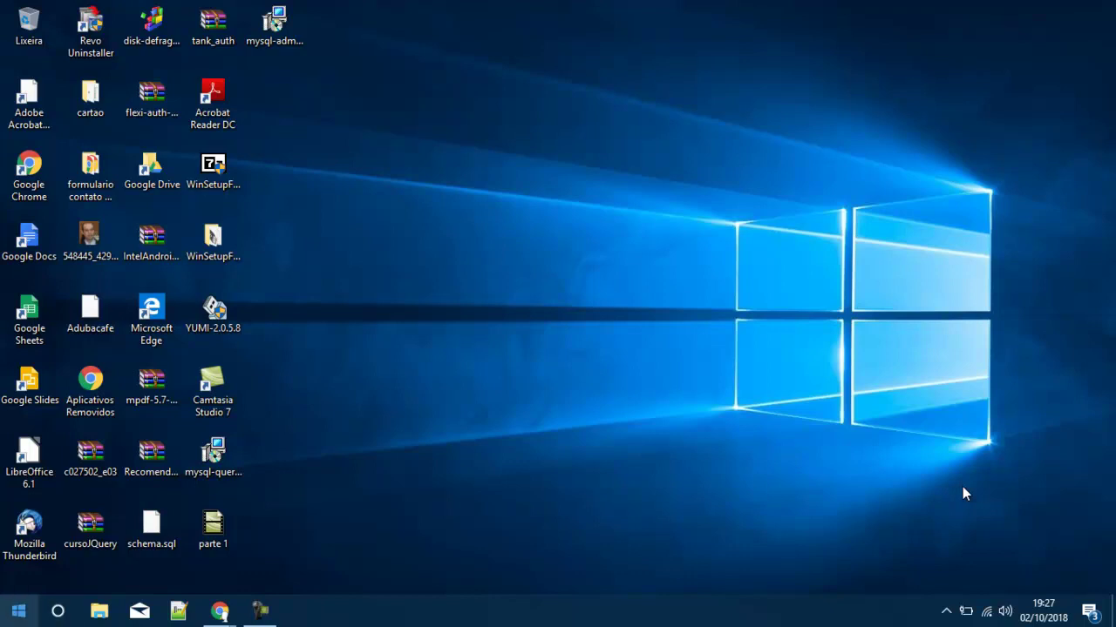
key(super+b)
key(Return)
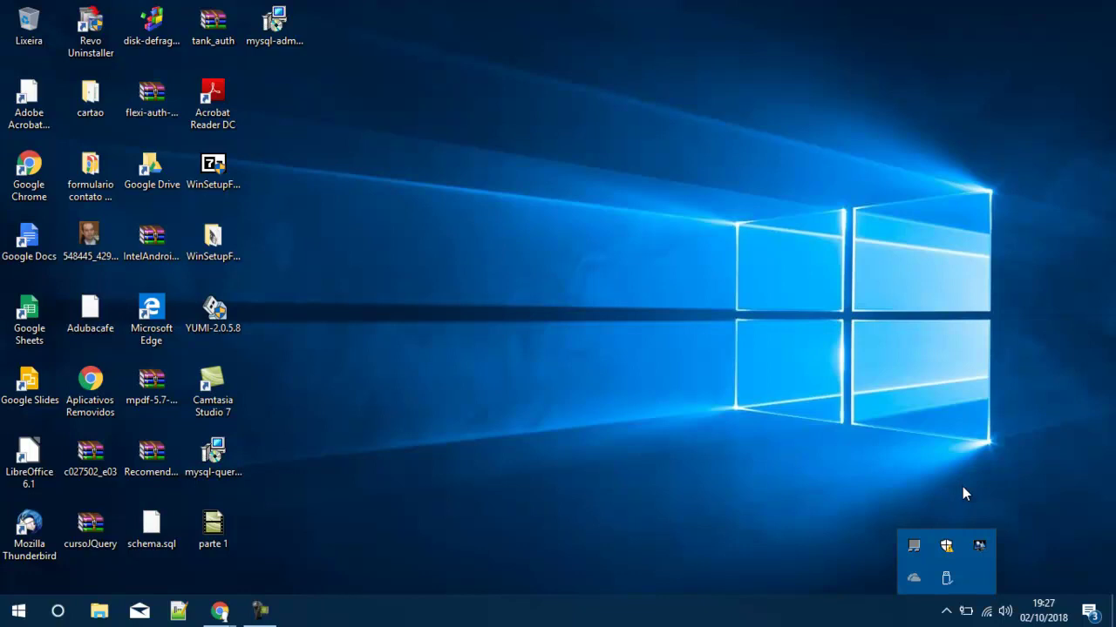
key(Escape)
Start WampServer from the installed programs under the letter W
key(super)
key(Up)
key(Return)
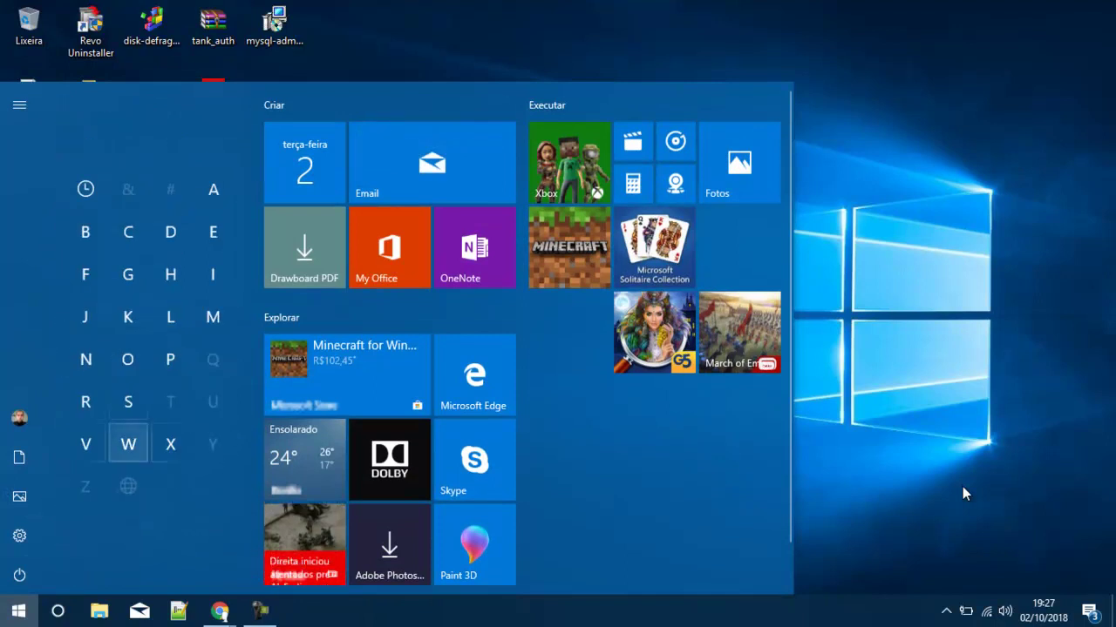
key(Return)
key(Up)
key(Up)
key(Up)
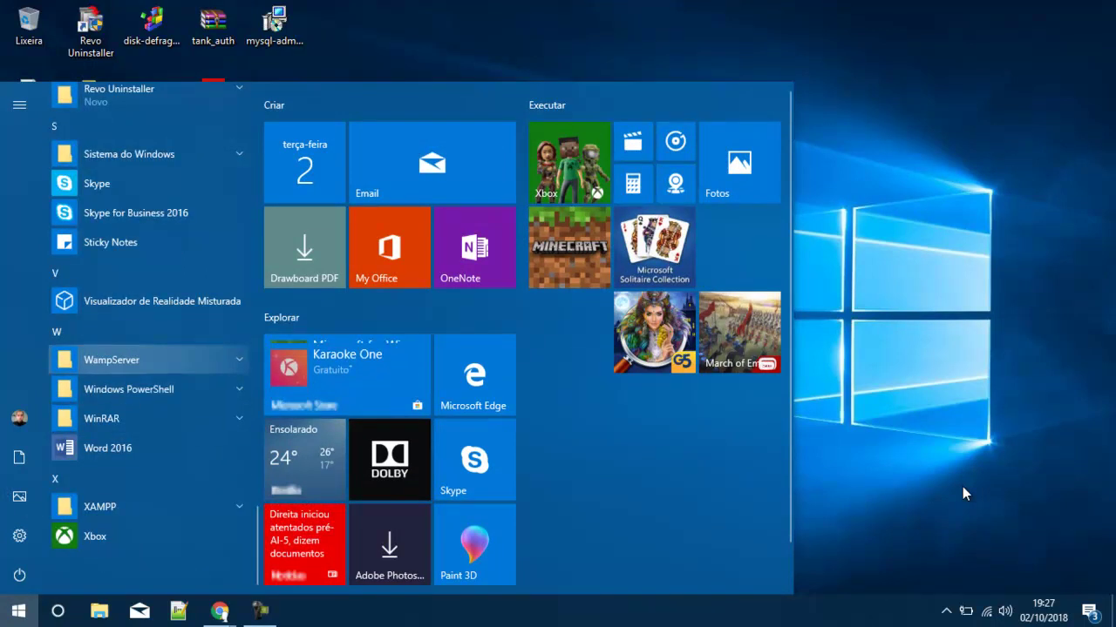
key(Return)
key(Down)
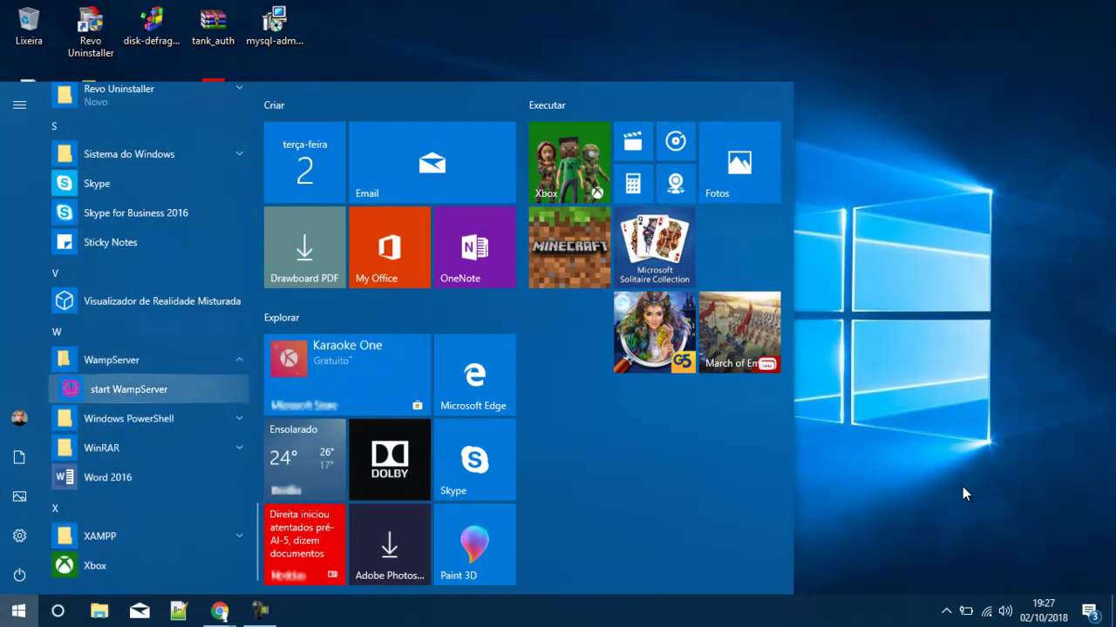
key(Return)
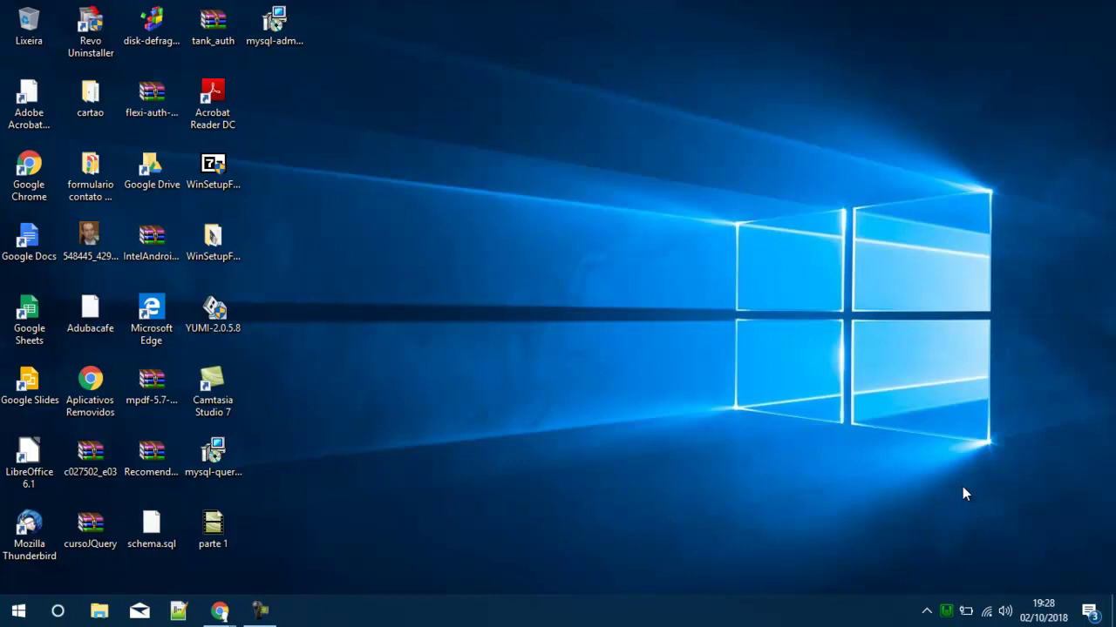
Open WampServer's MySQL console, log in with the password left blank and maximize the console window
drag(945, 610, 946, 578)
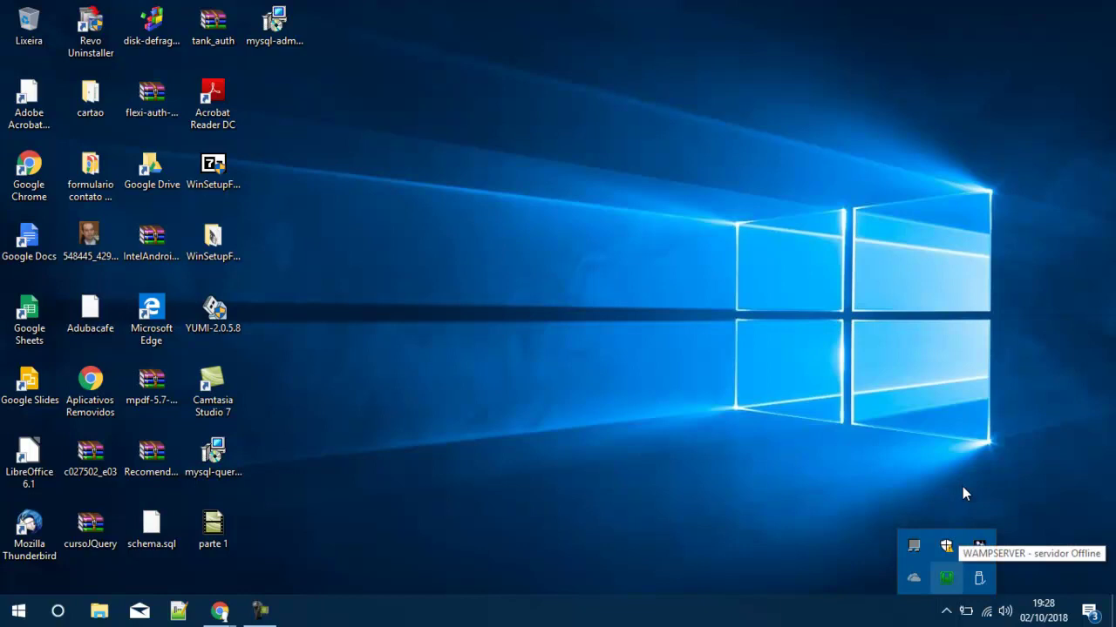
click(963, 493)
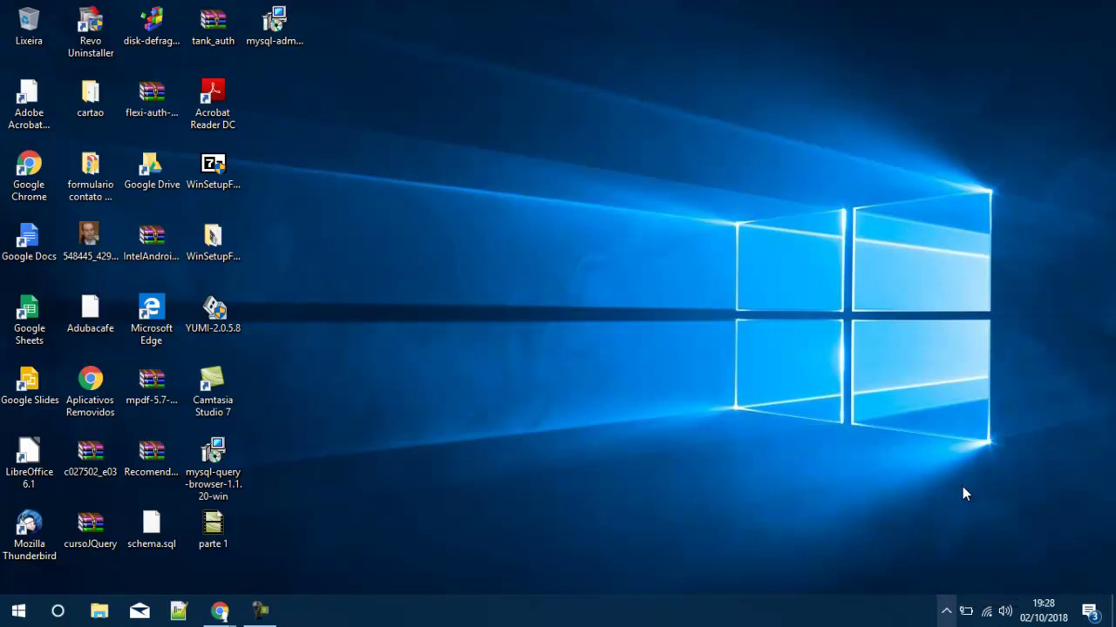
click(946, 611)
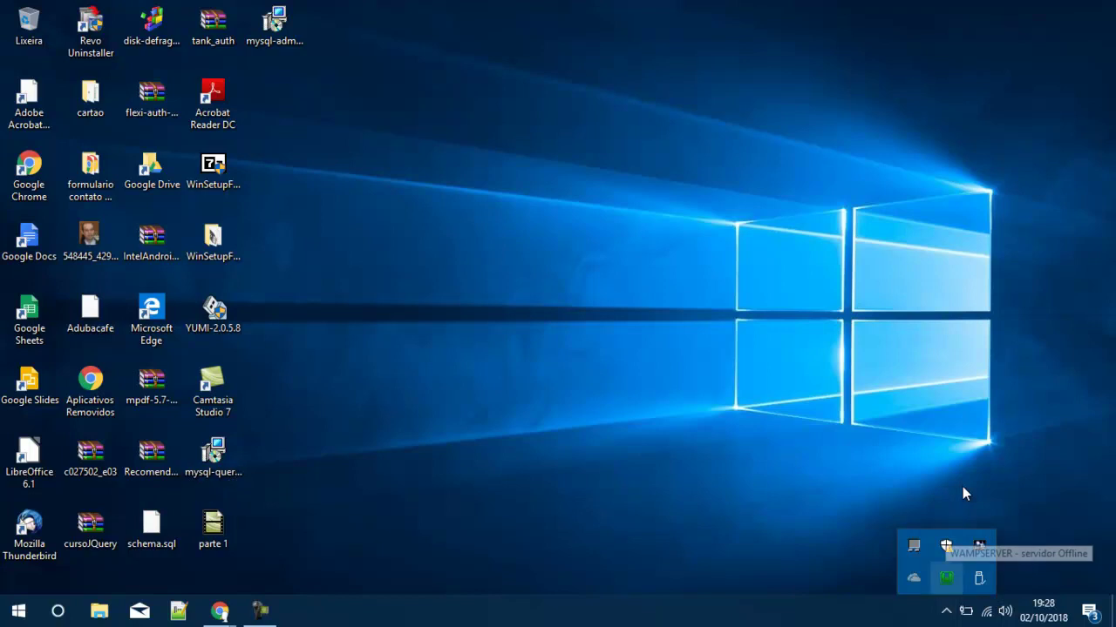
click(945, 578)
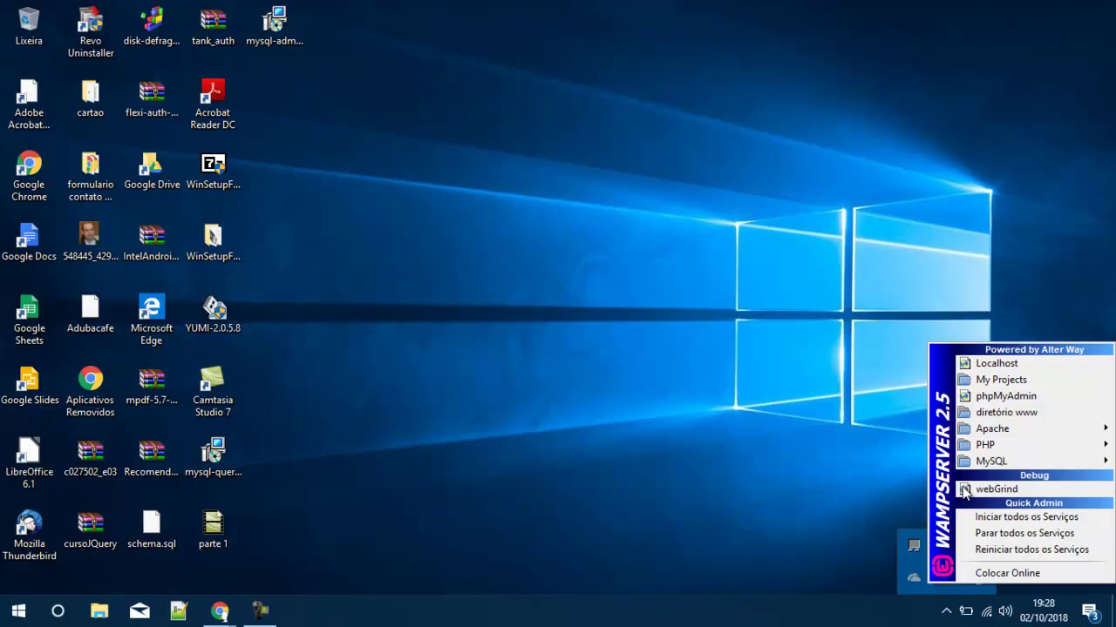
mouse_move(991, 461)
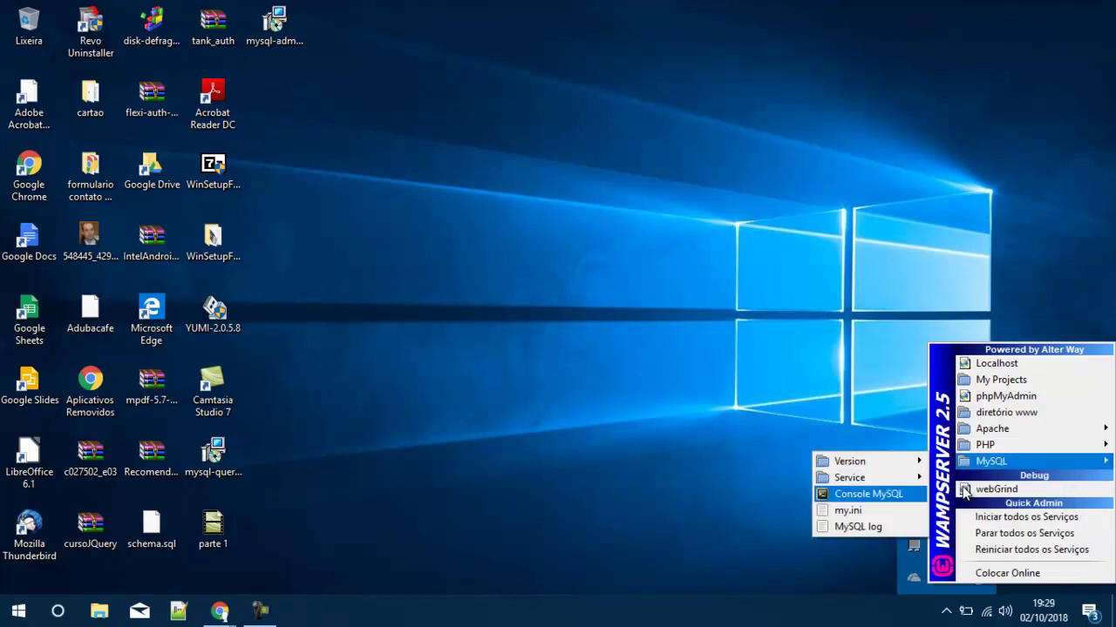
click(868, 494)
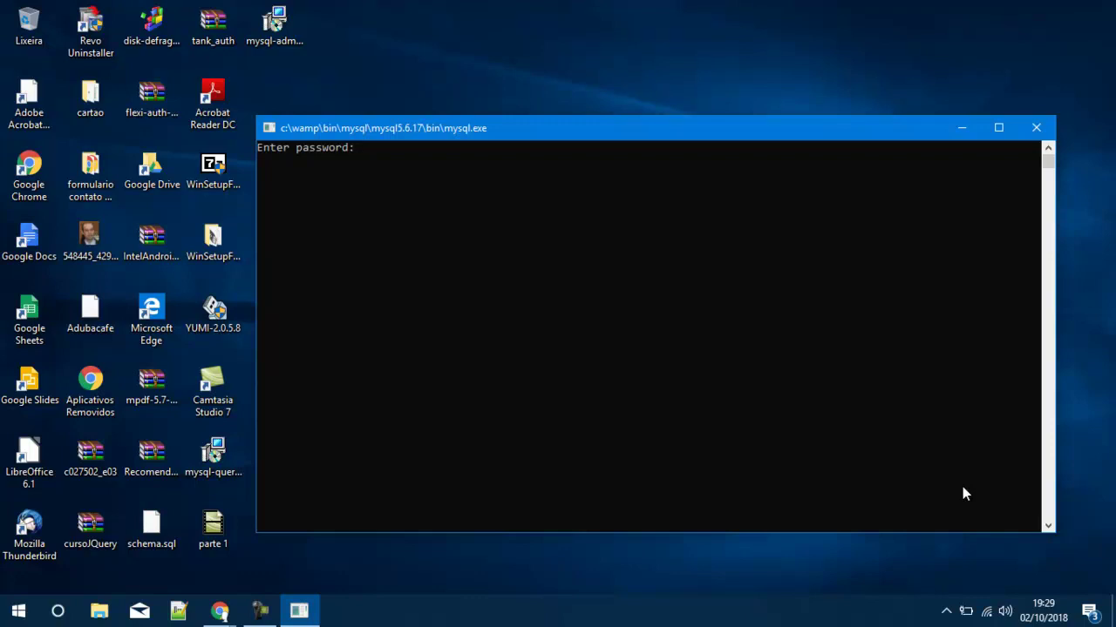
key(Return)
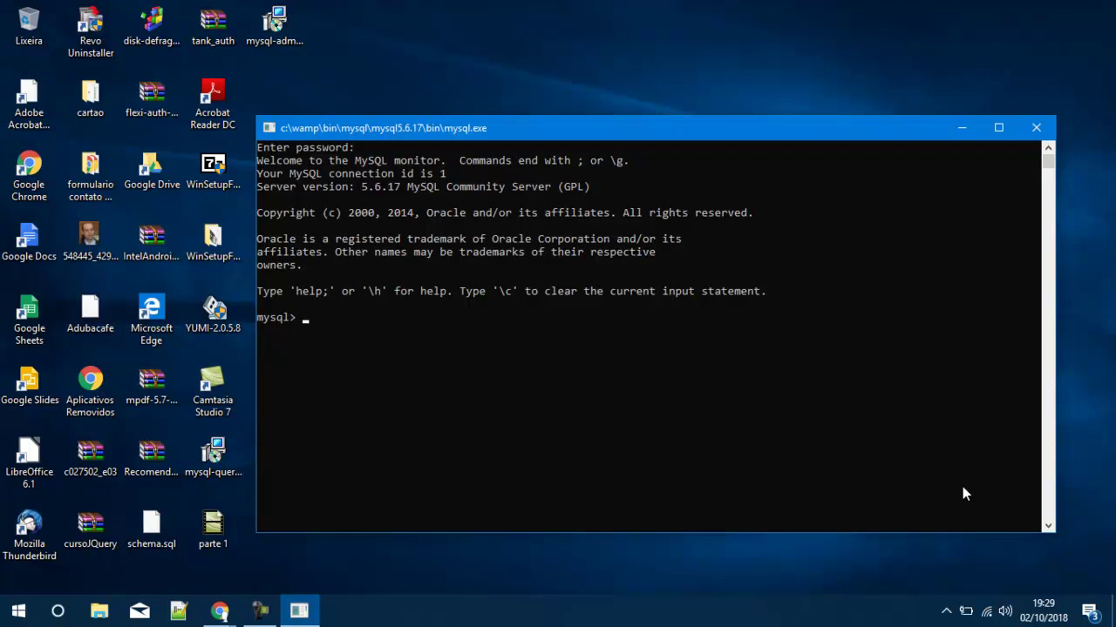
key(super+Up)
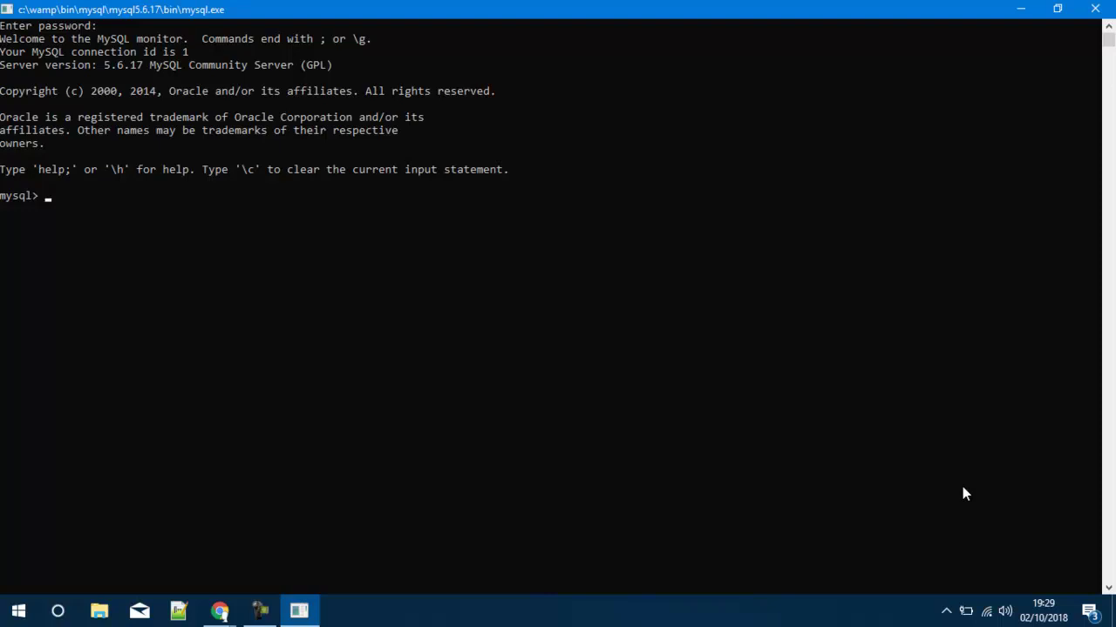
List the server's databases with "show databases;"
text(show database)
text(s;)
key(Return)
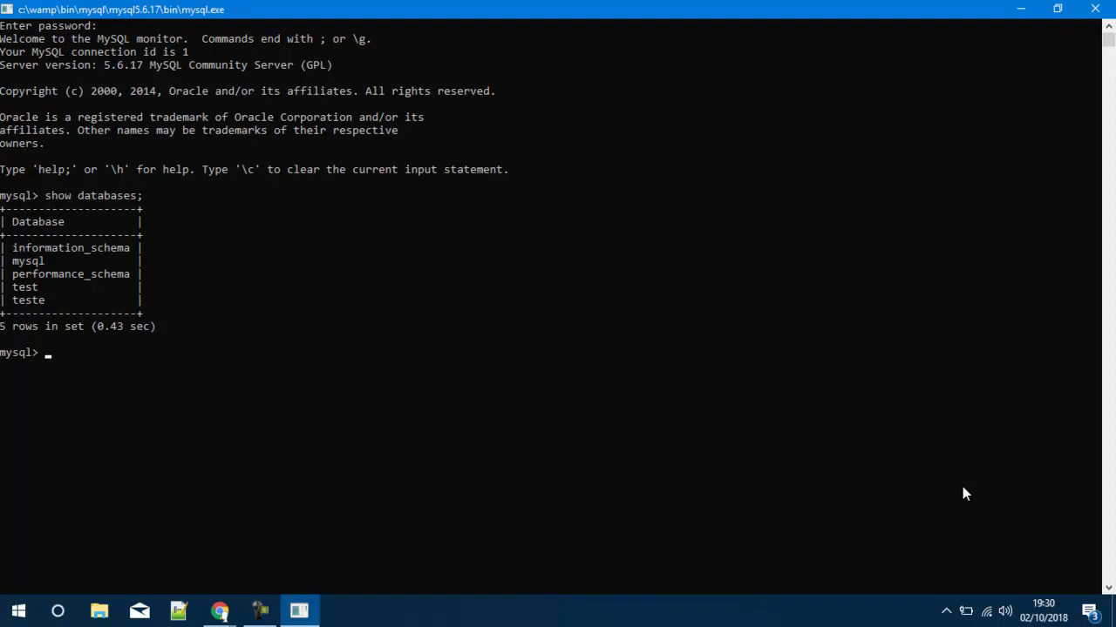
Switch to the teste database with "use teste;"
text(t)
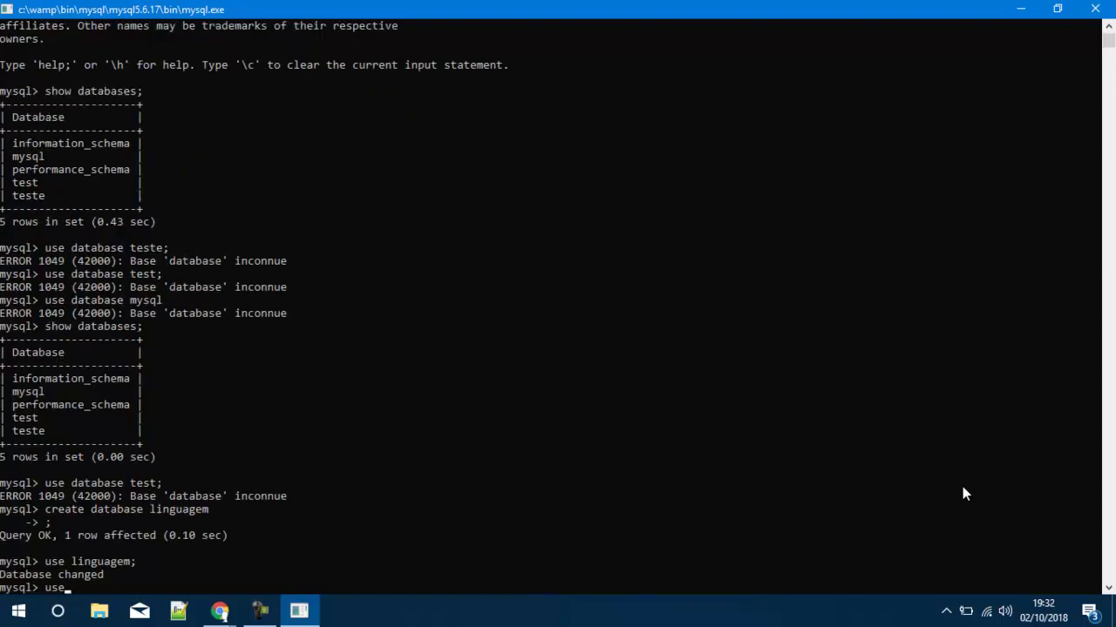
text(este;)
key(Return)
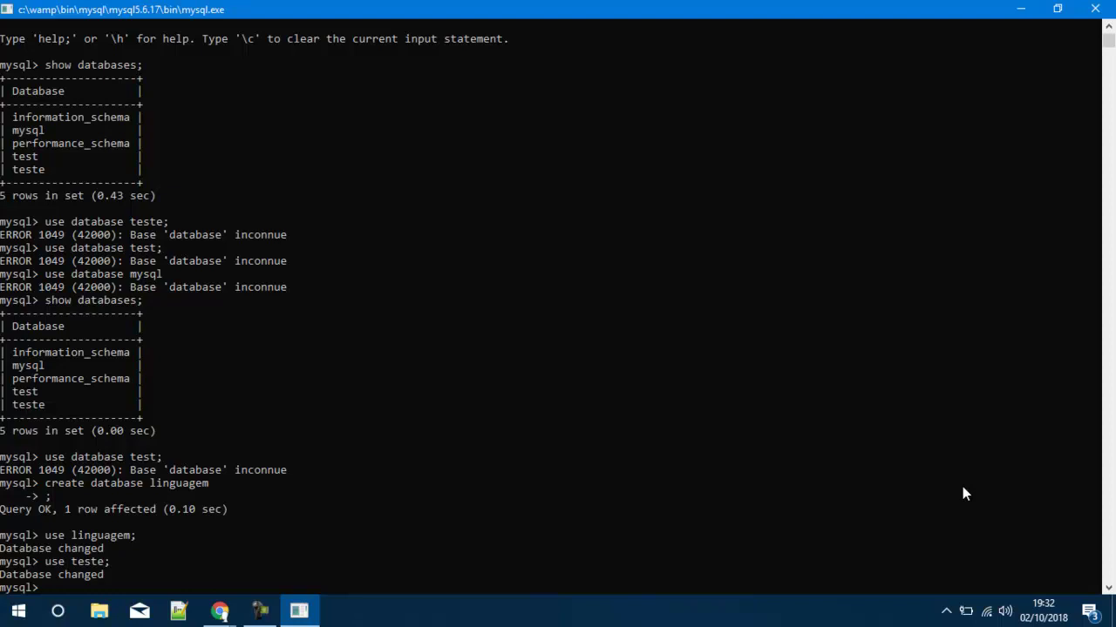
Create a new database named informatica with "create database informatica;"
text(create databse)
key(BackSpace)
key(BackSpace)
text(ase informatica;)
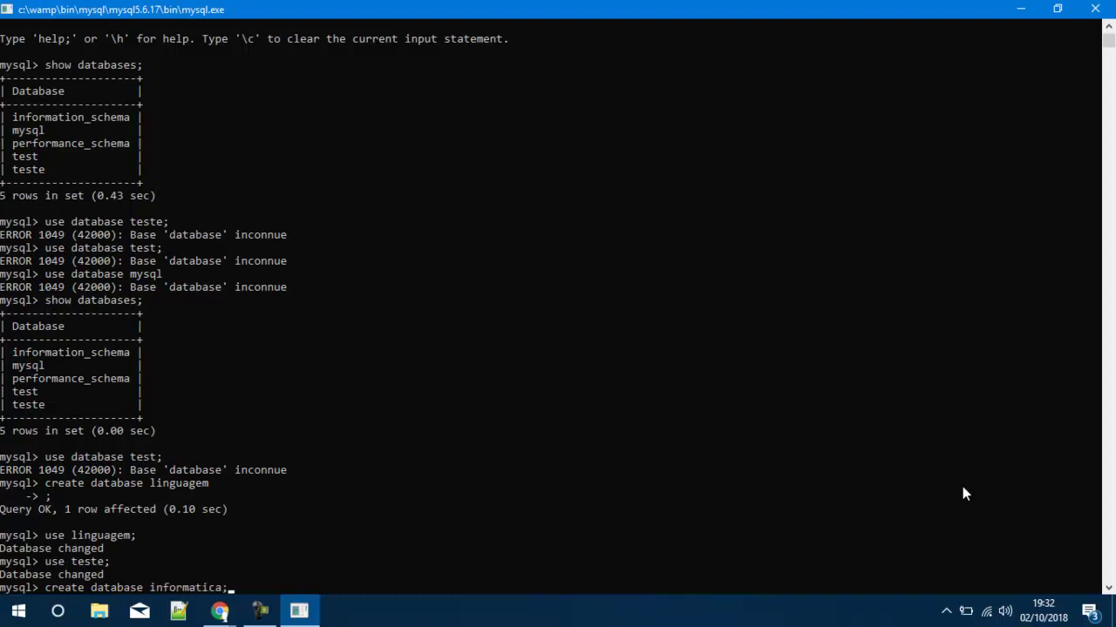
key(Return)
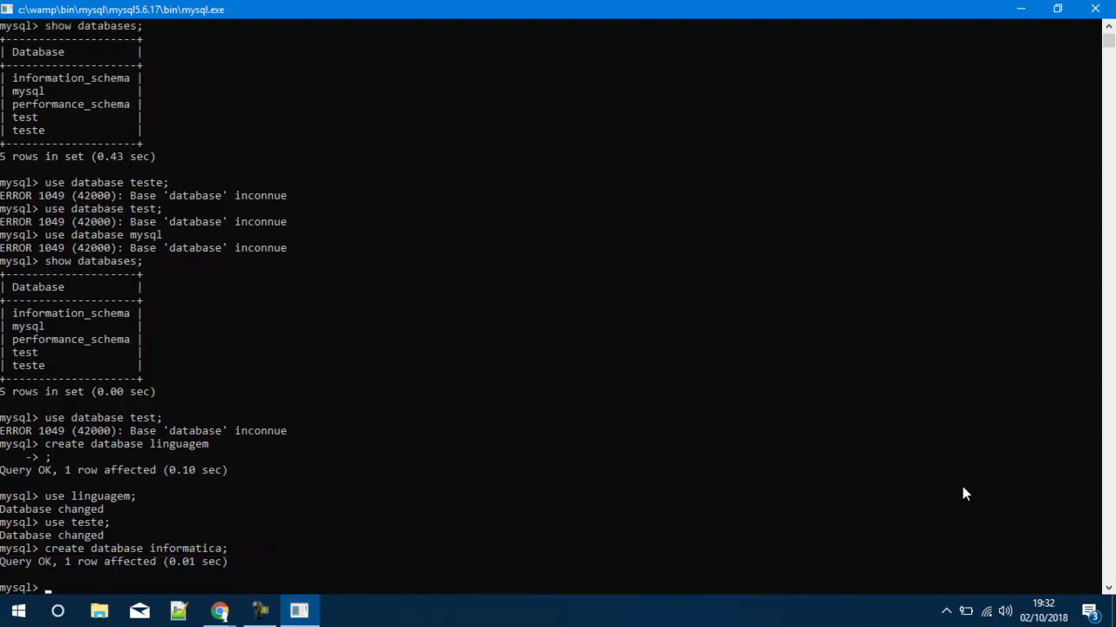
List the databases again with "show databases;" to check the newly created ones
text(show dat)
text(abses;)
key(BackSpace)
key(BackSpace)
key(BackSpace)
key(BackSpace)
text(ases;)
key(Return)
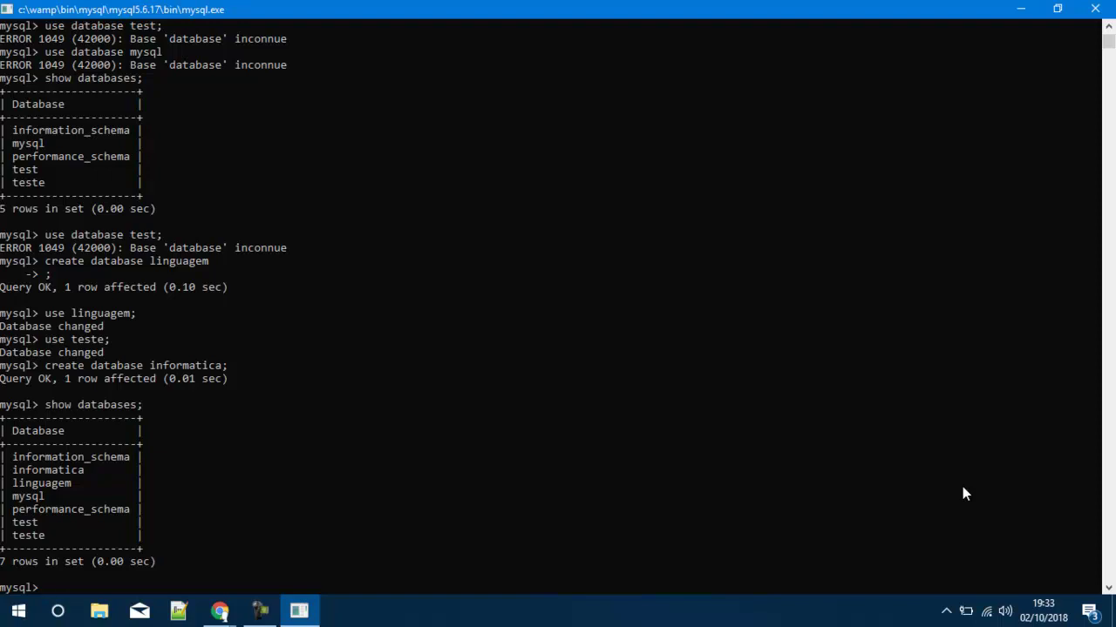
Switch to the mysql database and list its tables with "show tables;"
text(use mysql;)
key(Return)
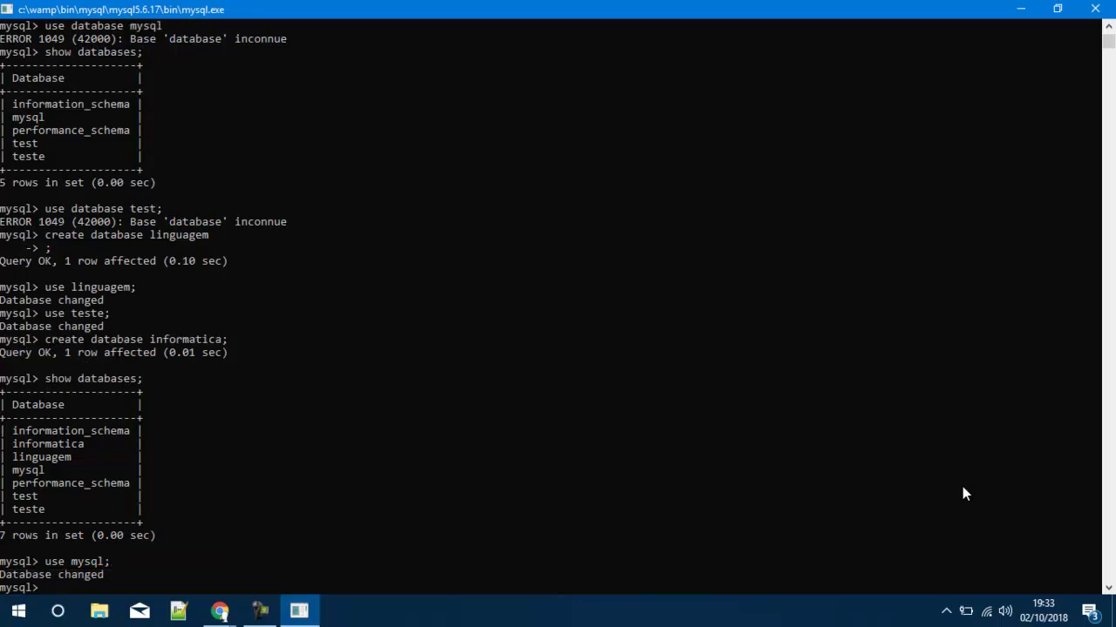
text(show tables;)
key(Return)
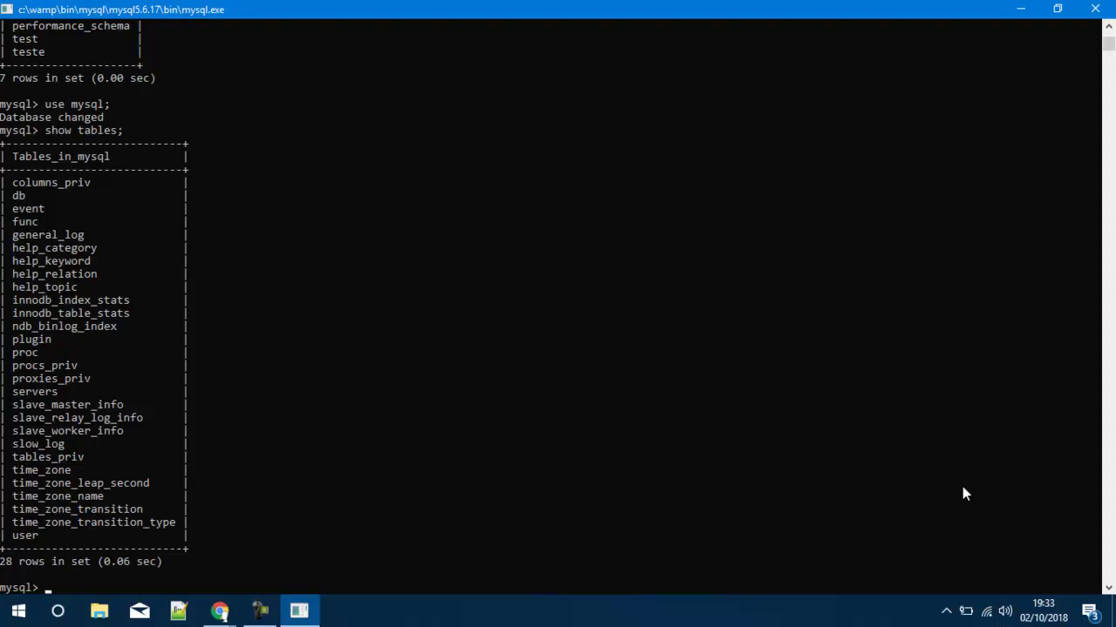
Query every row of the plugin table with "select * from plugin;"
text(select * from)
text(plugin;)
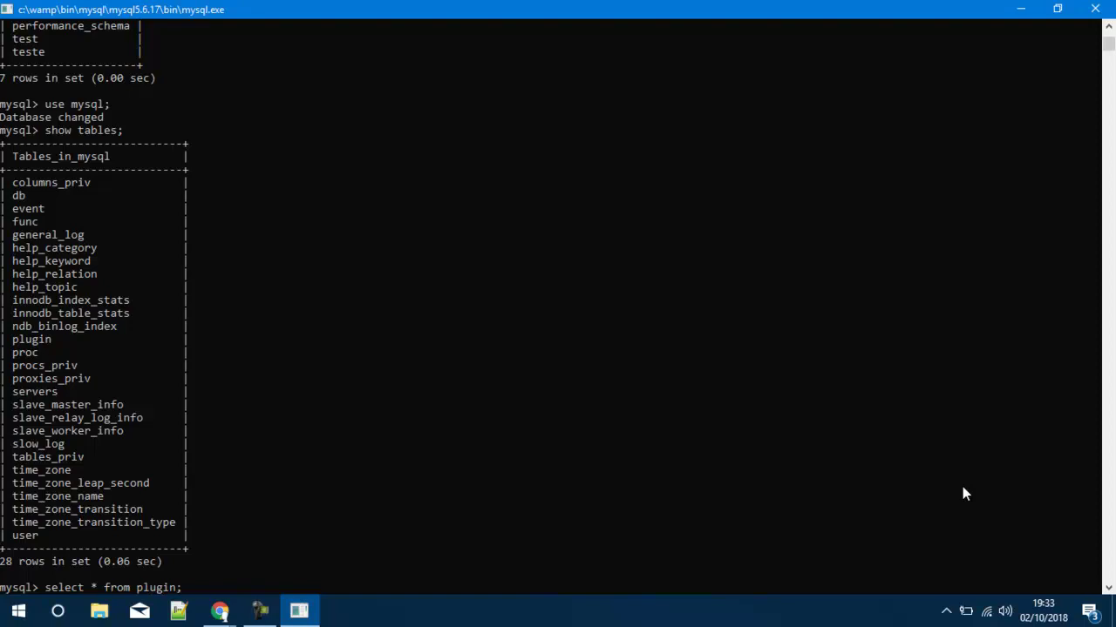
key(Return)
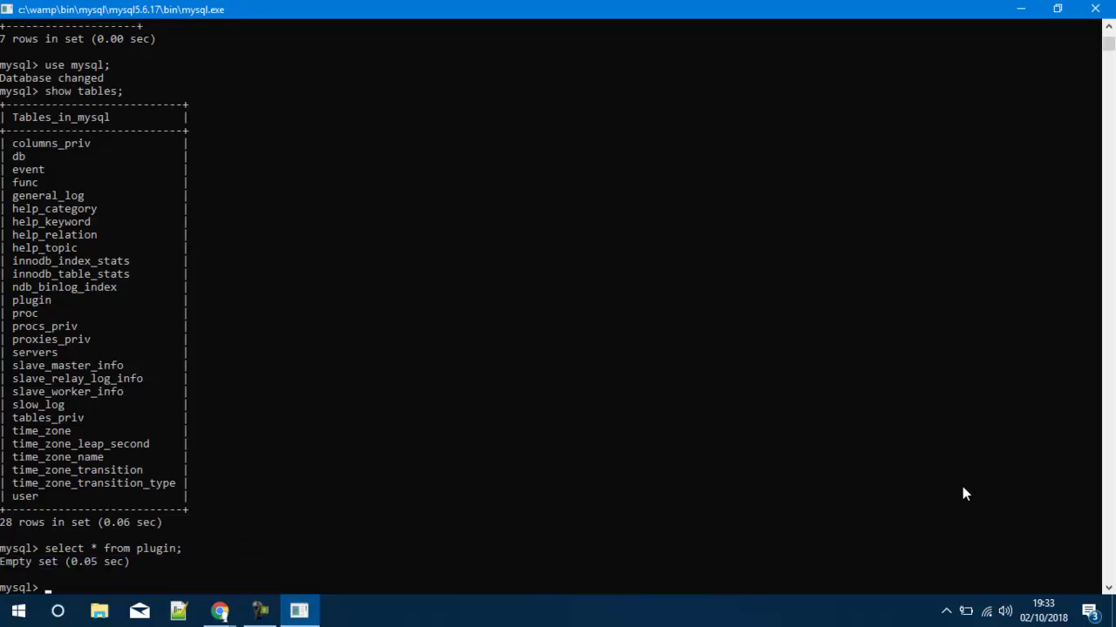
Rerun the previous query on the user table as "select * from user;" and exit the MySQL console
key(Up)
key(BackSpace)
key(BackSpace)
key(BackSpace)
key(BackSpace)
key(BackSpace)
key(BackSpace)
key(BackSpace)
text(user)
key(Return)
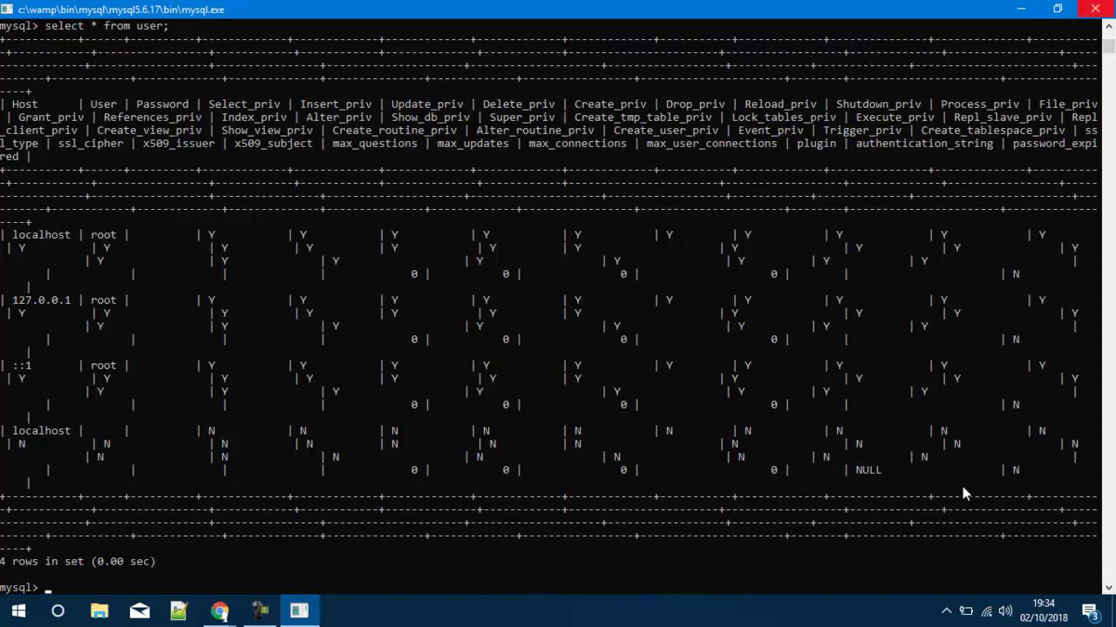
text(exit)
key(Return)
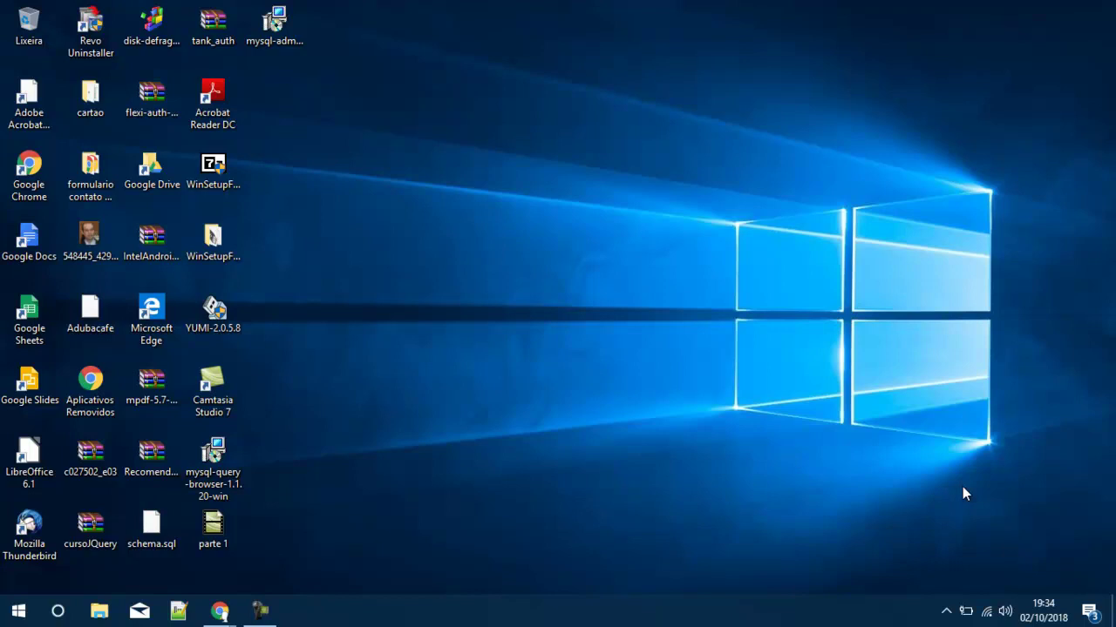
Launch MySQL Administrator from the MySQL program folder
key(super)
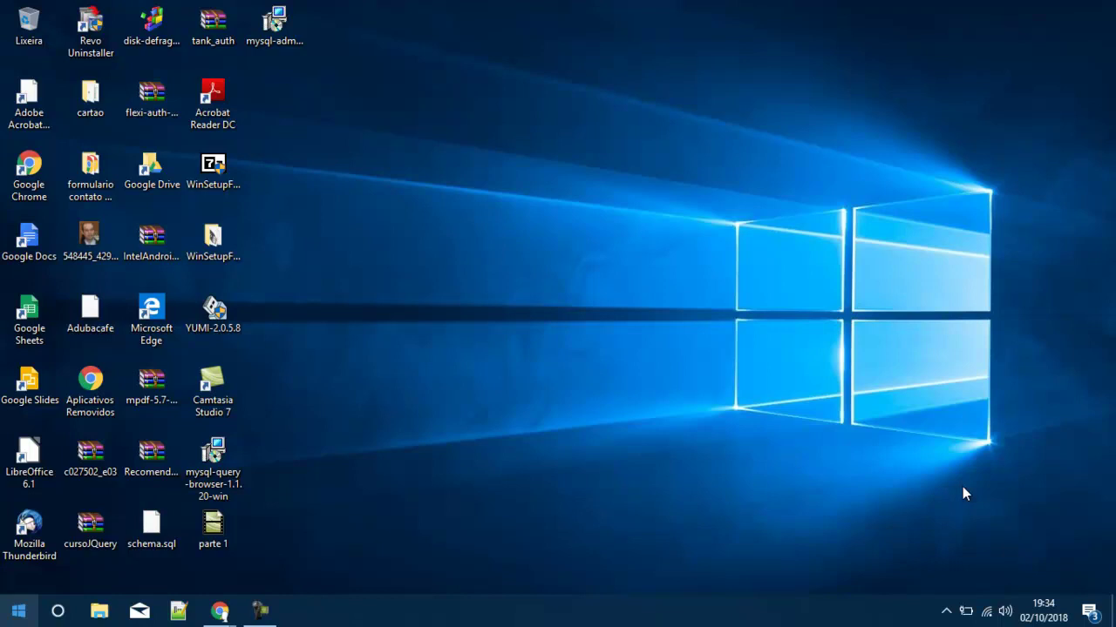
key(super)
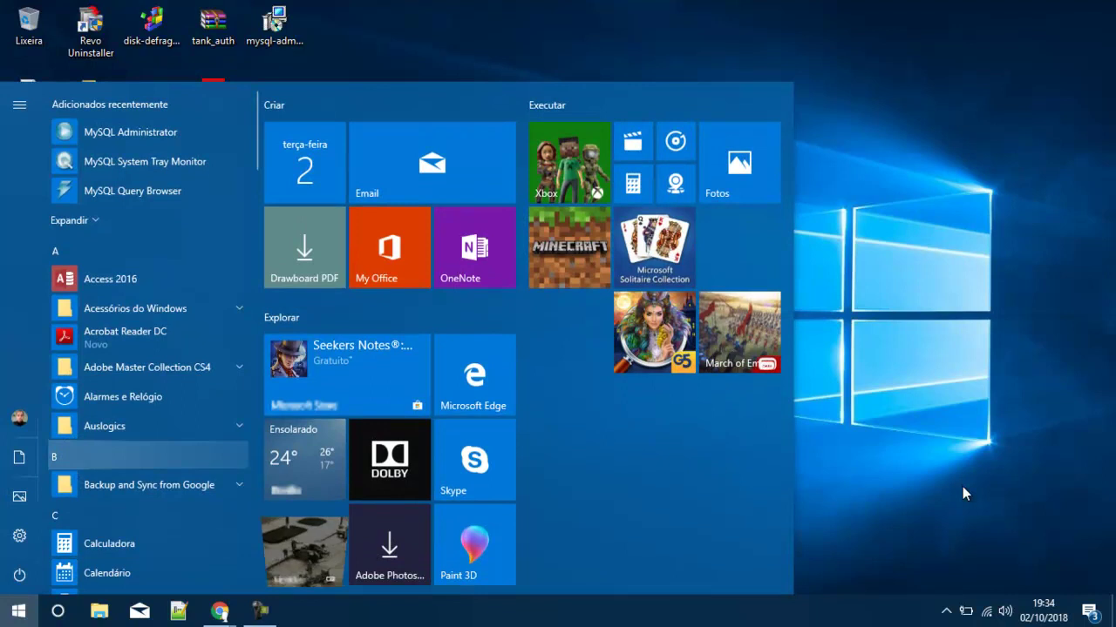
key(Return)
key(Return)
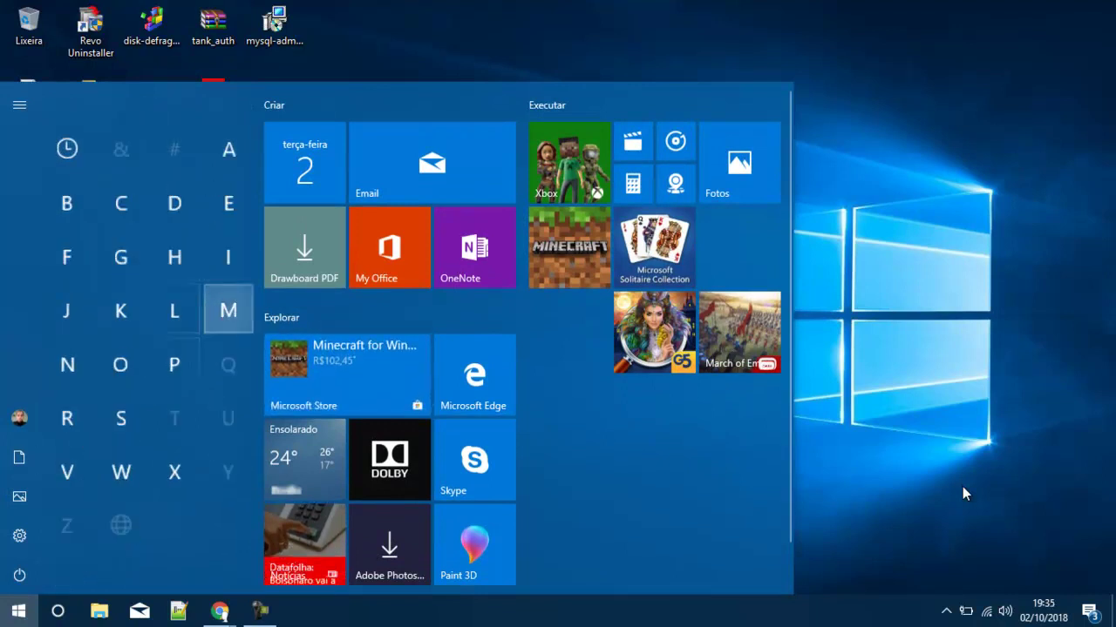
key(Up)
key(Up)
key(Up)
key(Up)
key(Up)
key(Up)
key(Down)
key(Down)
key(Down)
key(Down)
key(Down)
key(Down)
key(Down)
key(Down)
key(Down)
key(Down)
key(Down)
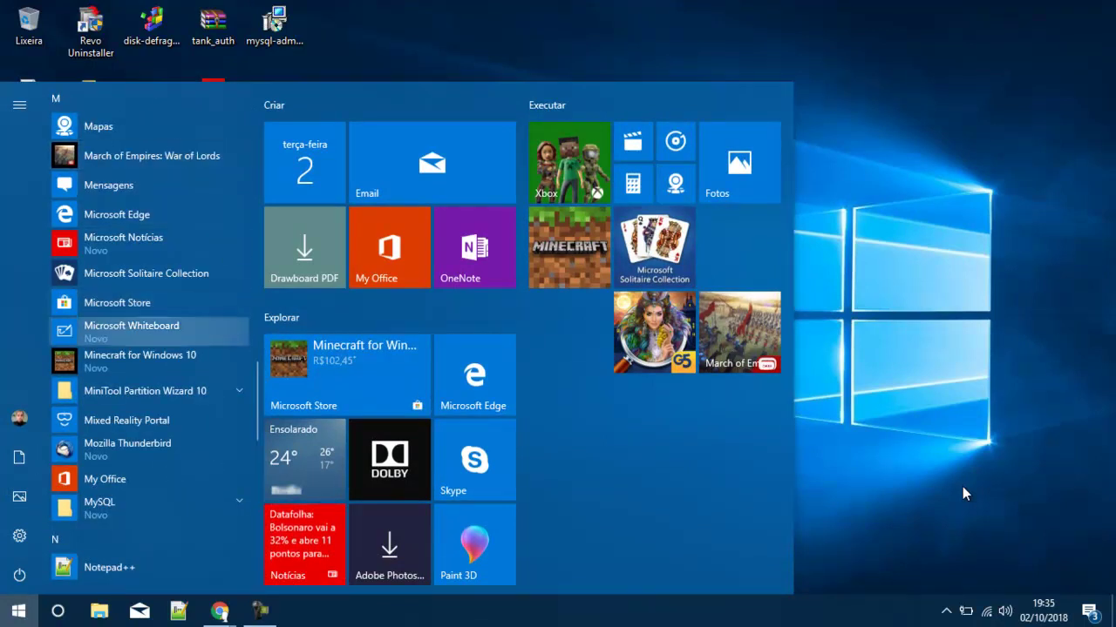
key(Down)
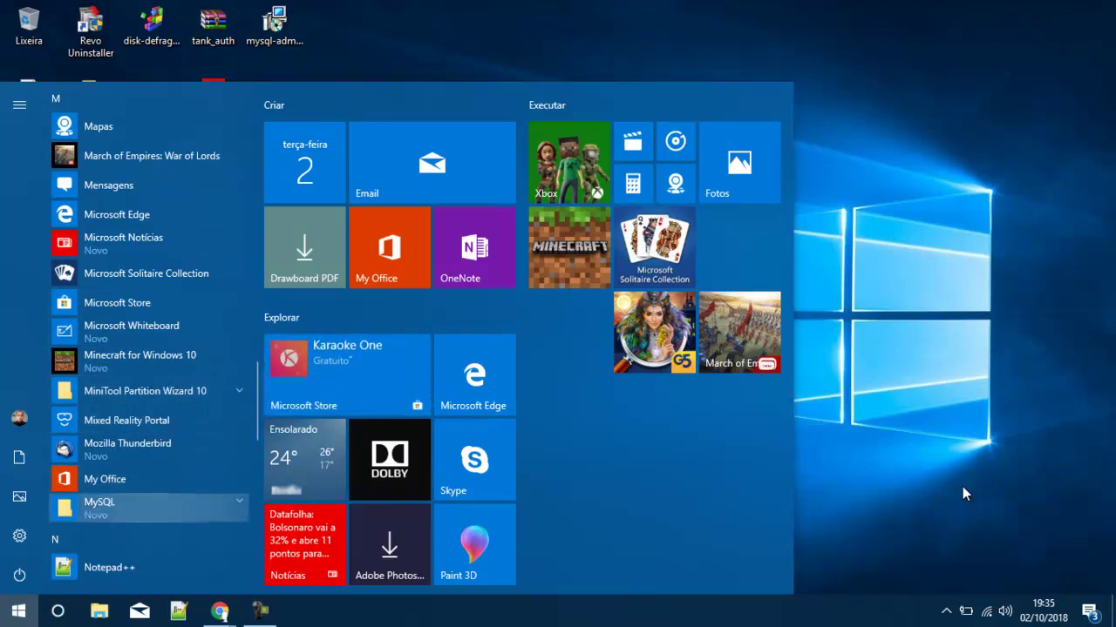
key(Return)
key(Down)
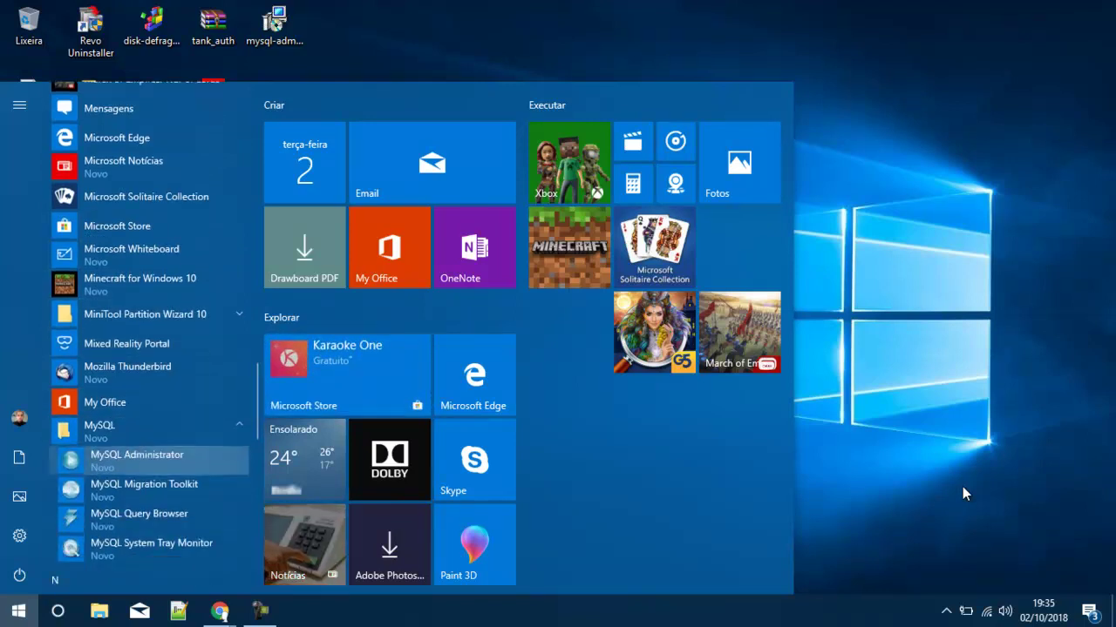
key(Return)
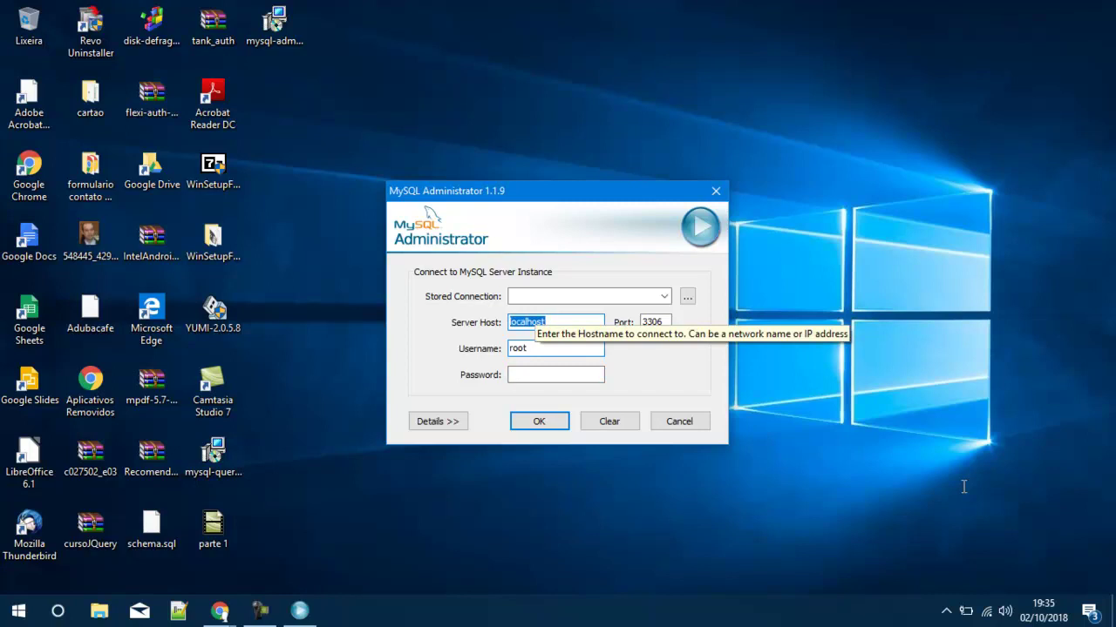
Connect to the MySQL server on localhost, port 3306, as root with an empty password and maximize the administration window
click(558, 321)
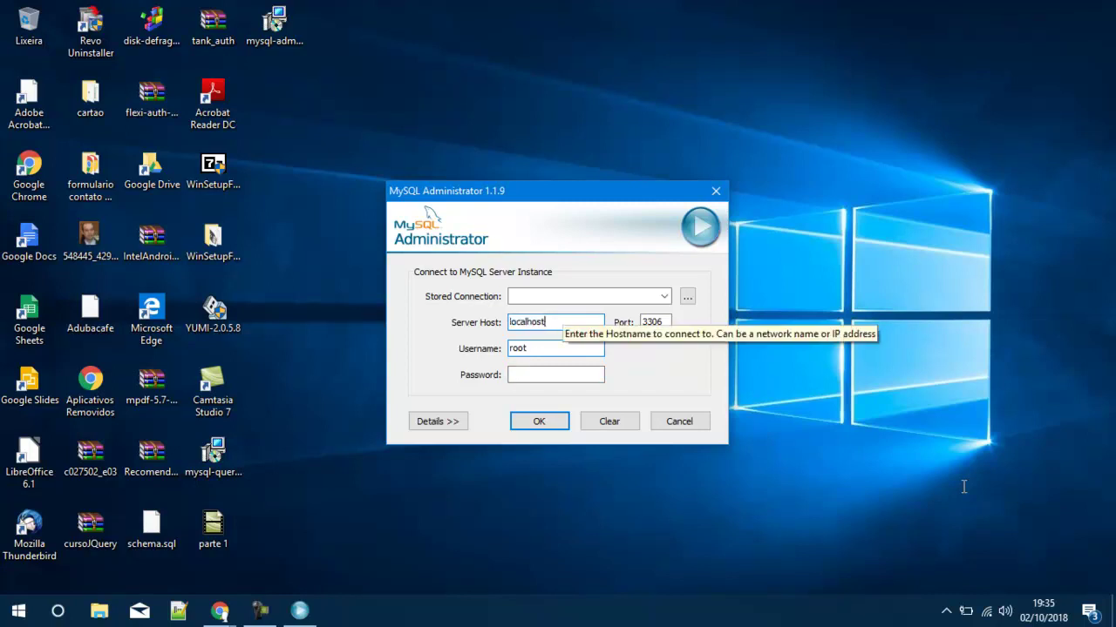
key(Tab)
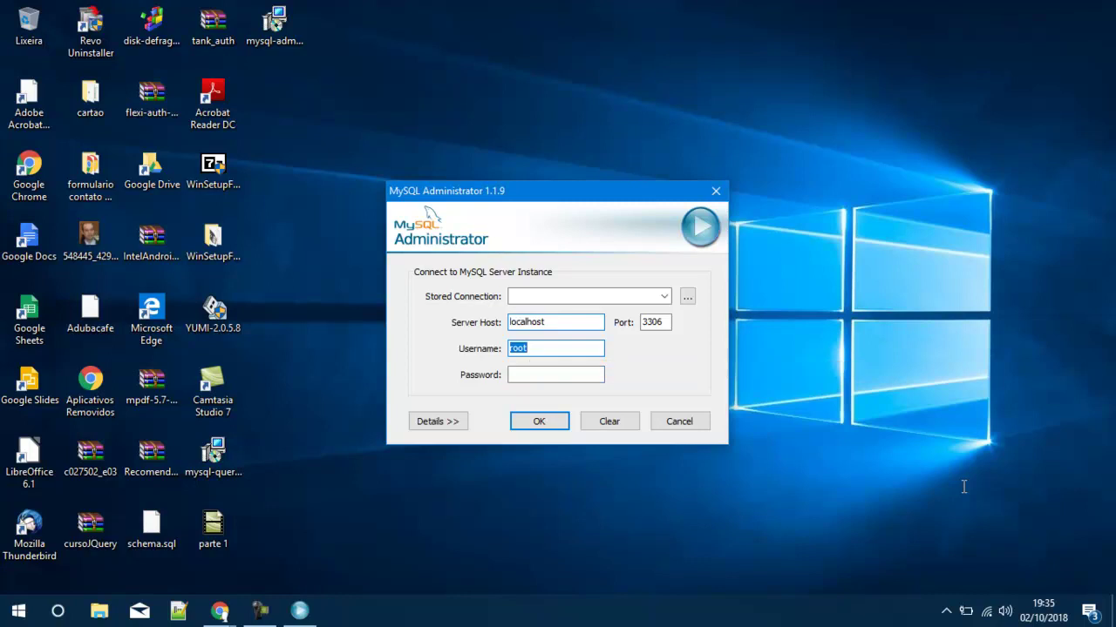
key(shift+Tab)
key(shift+Left)
key(shift+Left)
key(shift+Left)
key(shift+Left)
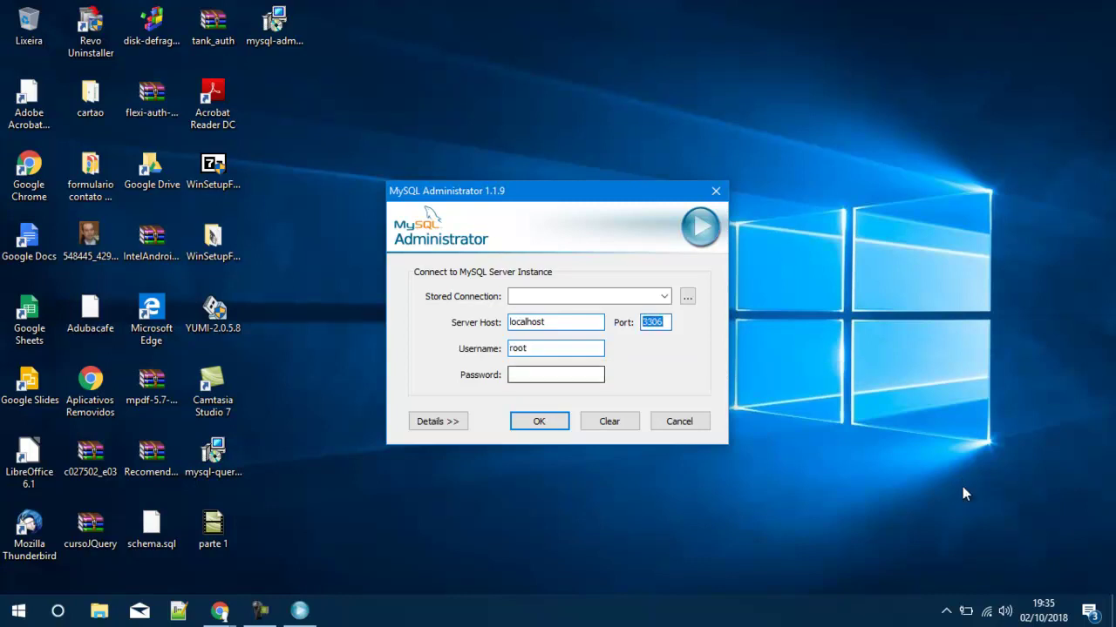
key(Tab)
key(Tab)
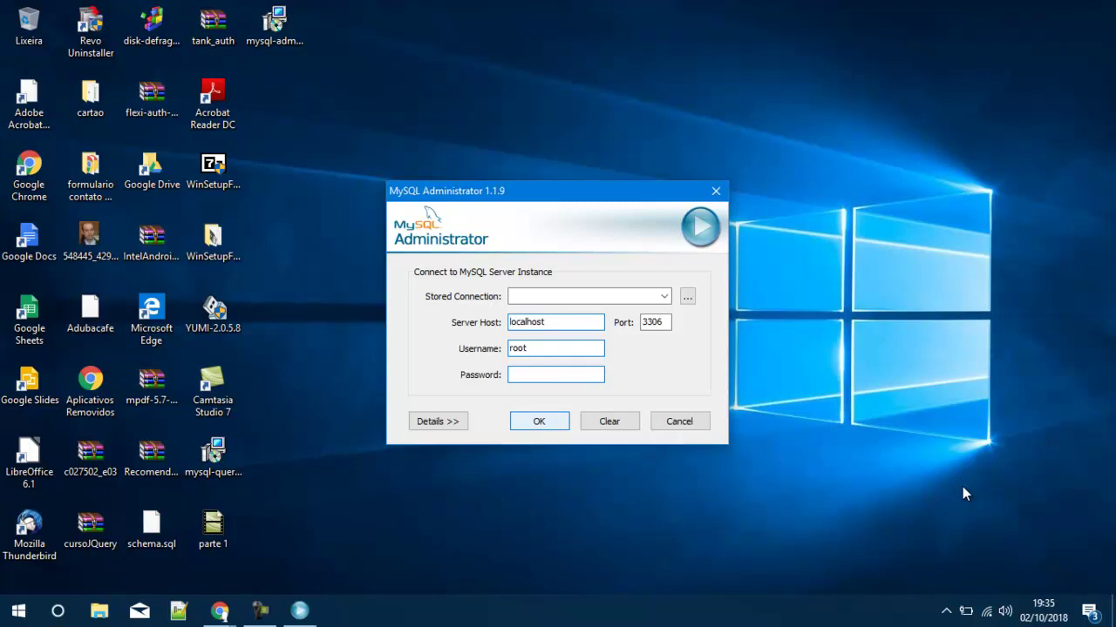
key(Return)
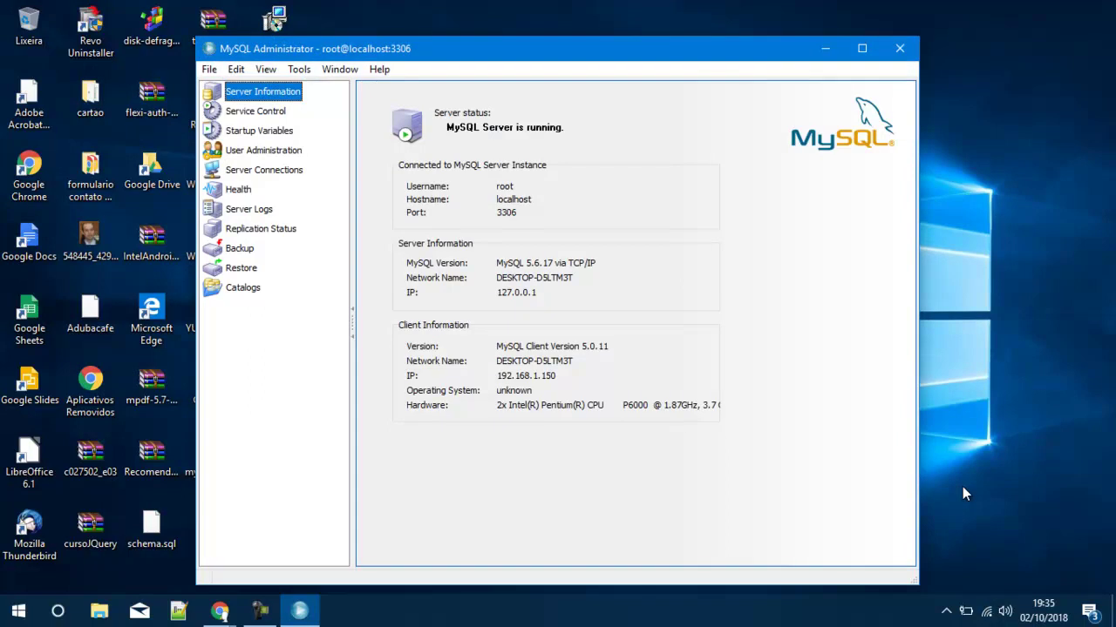
key(super+Up)
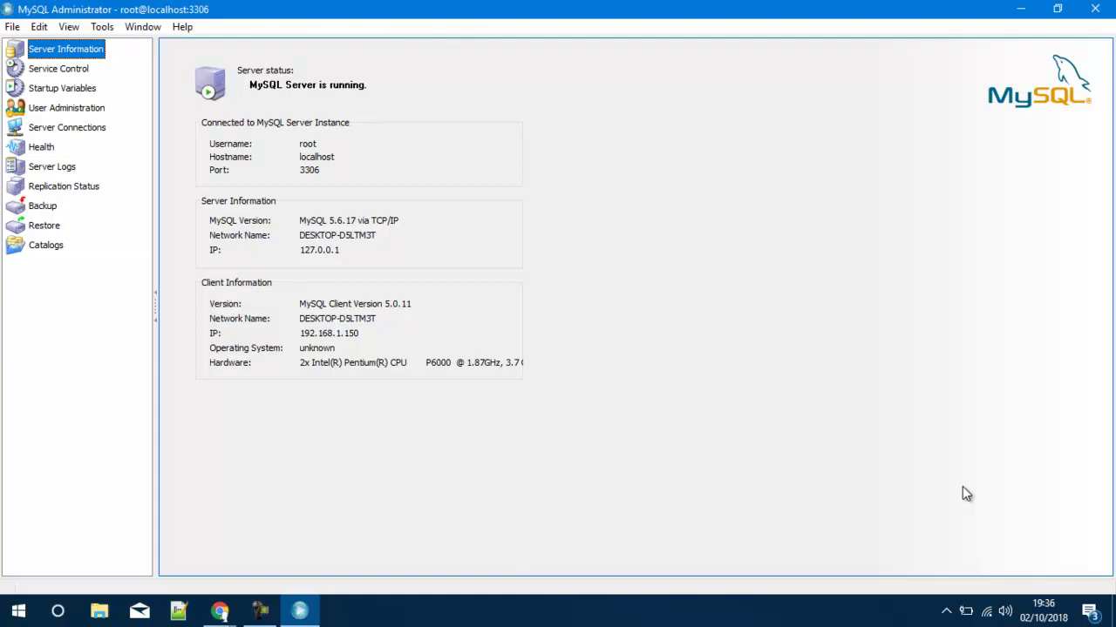
View the Service Control and Startup Variables sections, dismissing any error dialogs
key(Down)
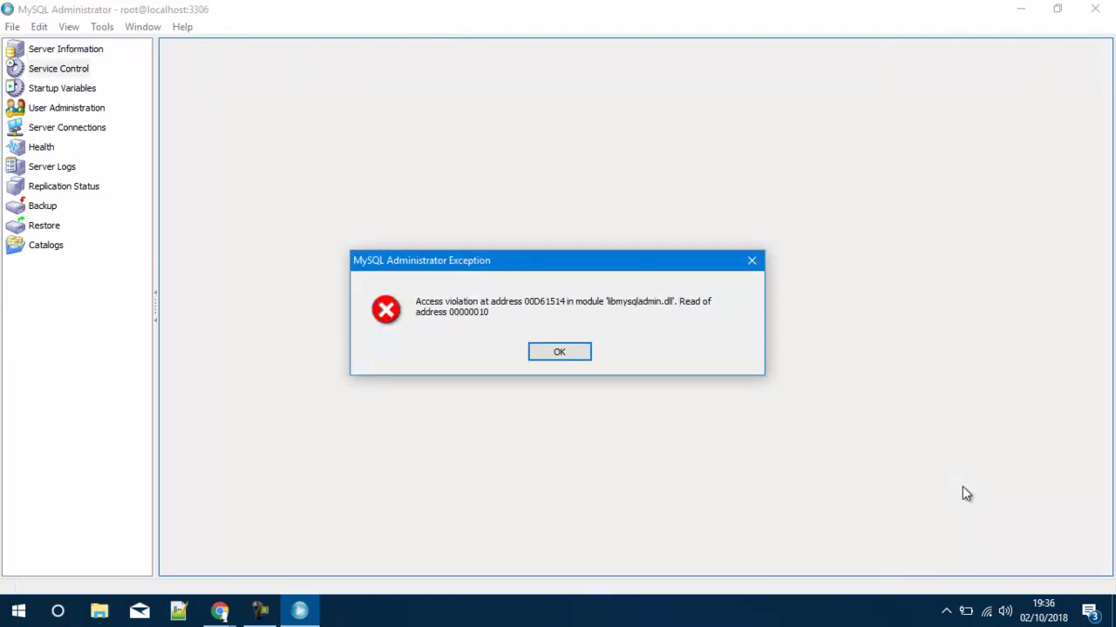
key(Return)
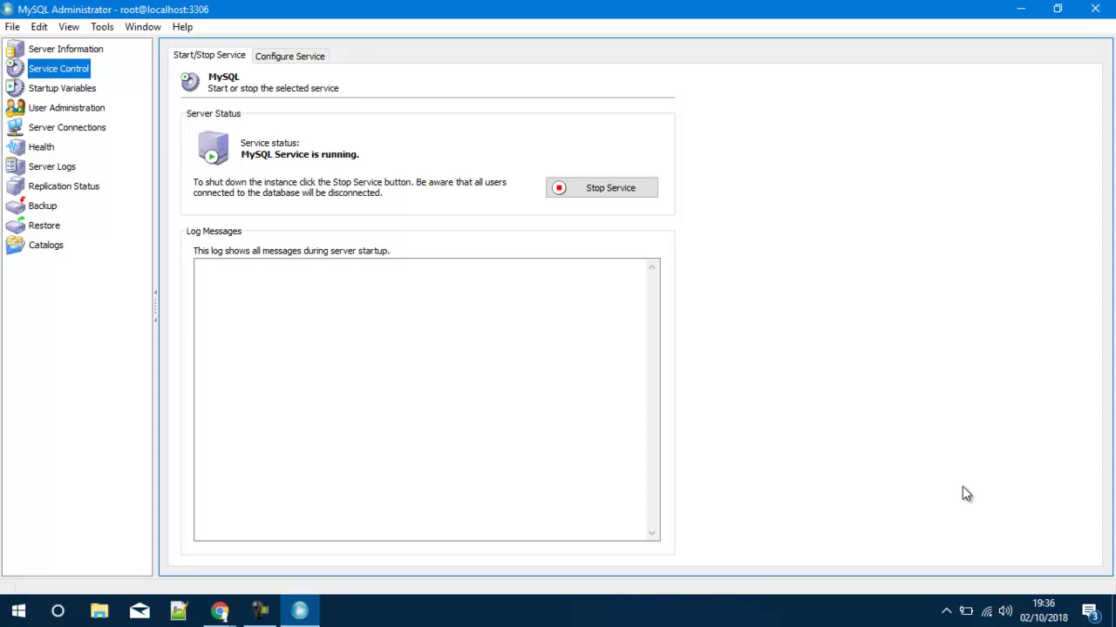
key(Down)
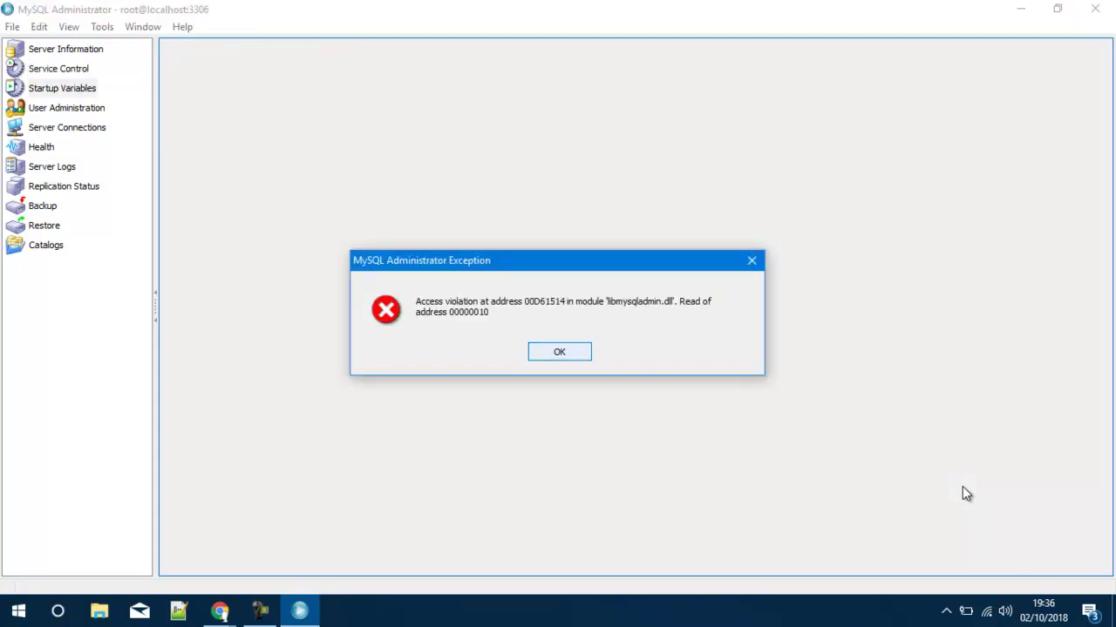
key(Return)
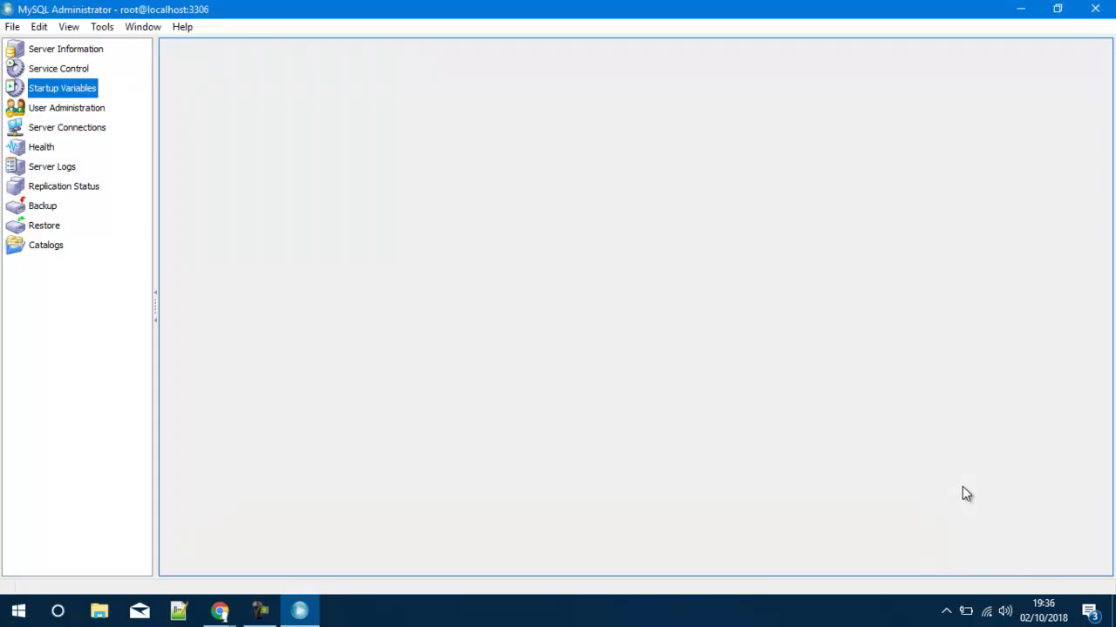
Start a new account in User Administration and look over its user information fields and schema privileges
key(Down)
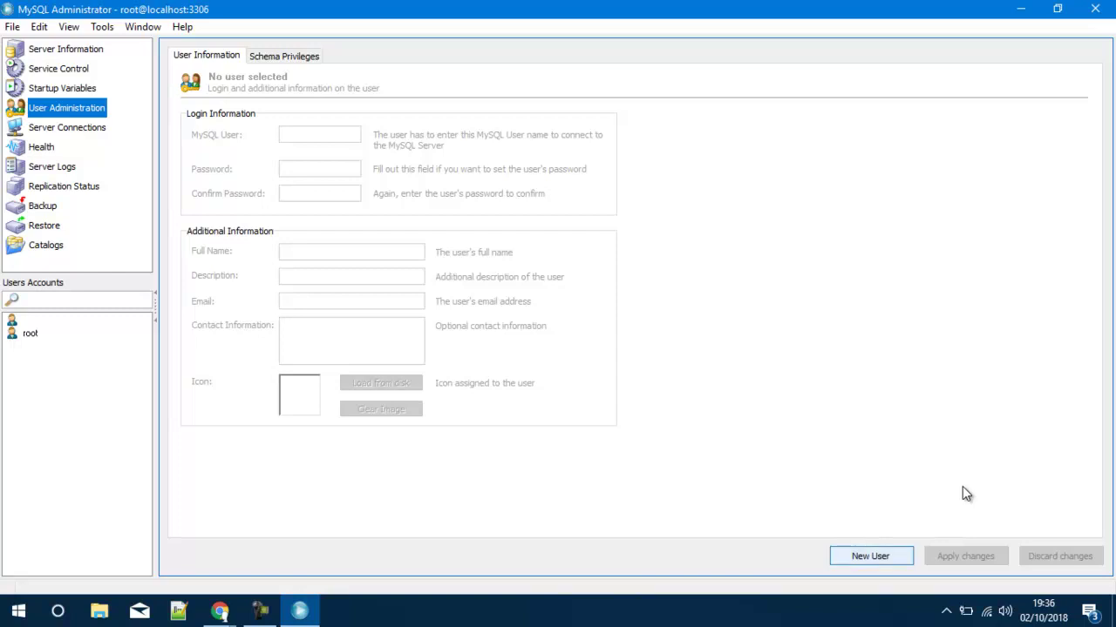
key(Return)
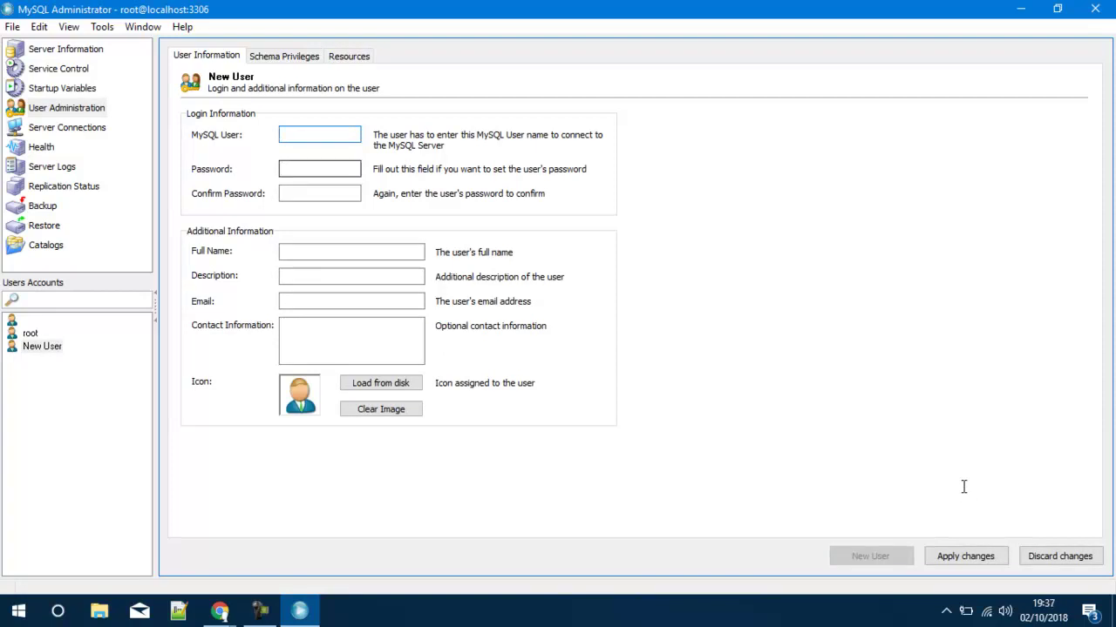
key(Tab)
key(Tab)
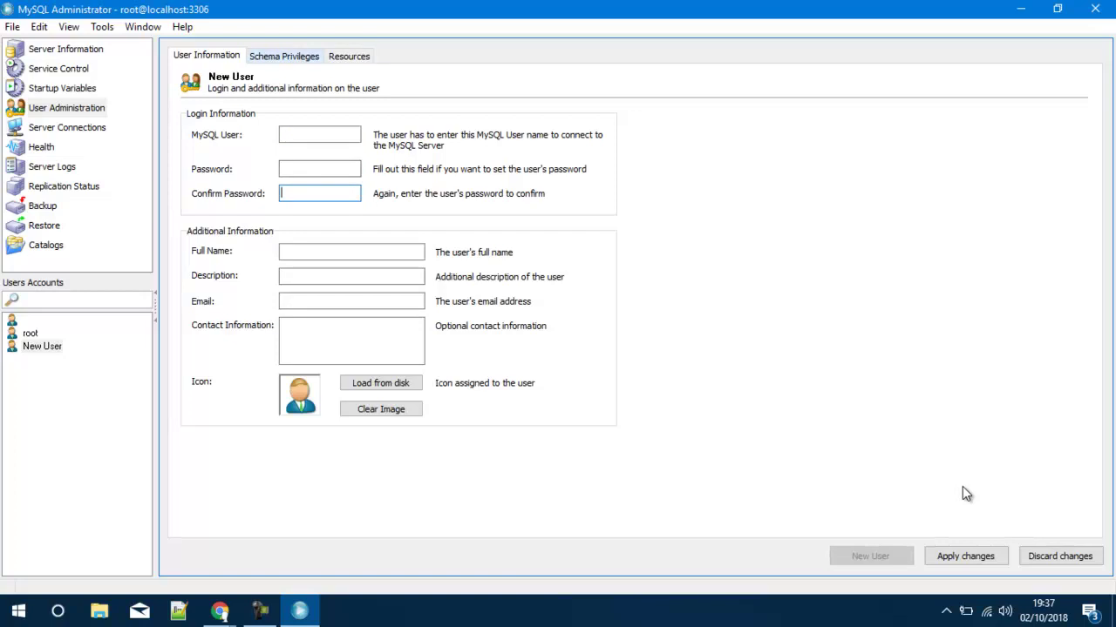
key(ctrl+Tab)
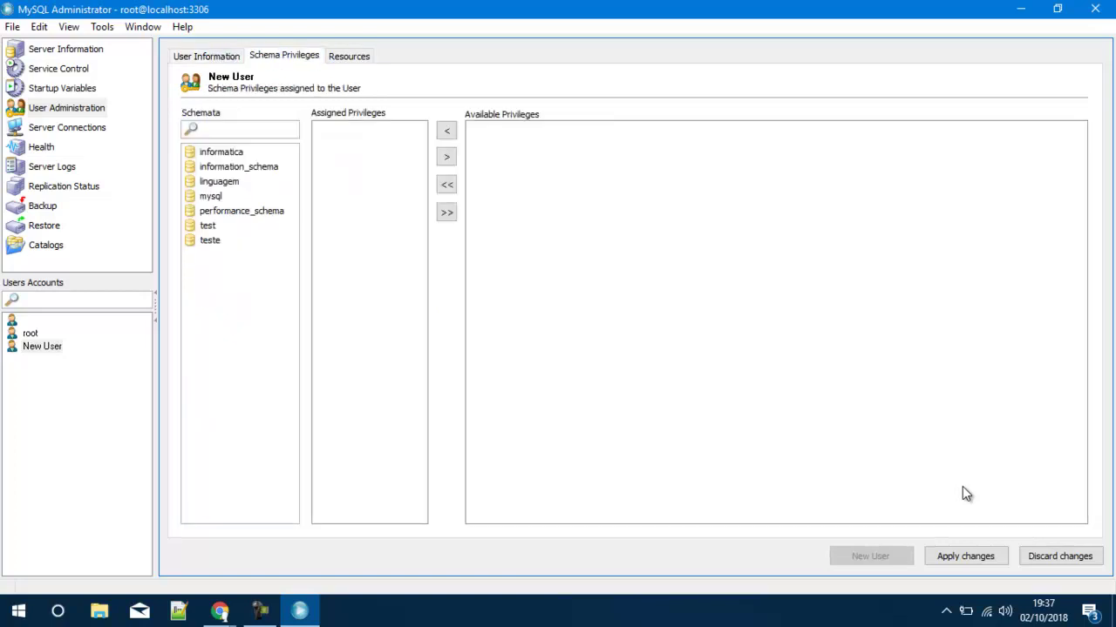
key(ctrl+shift+Tab)
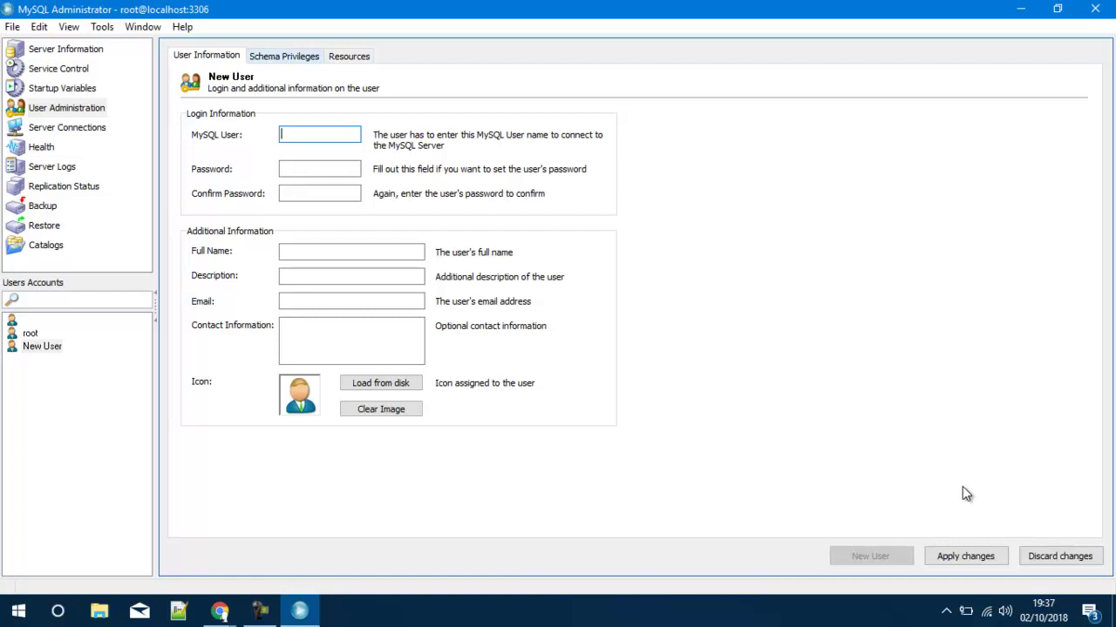
key(ctrl+Tab)
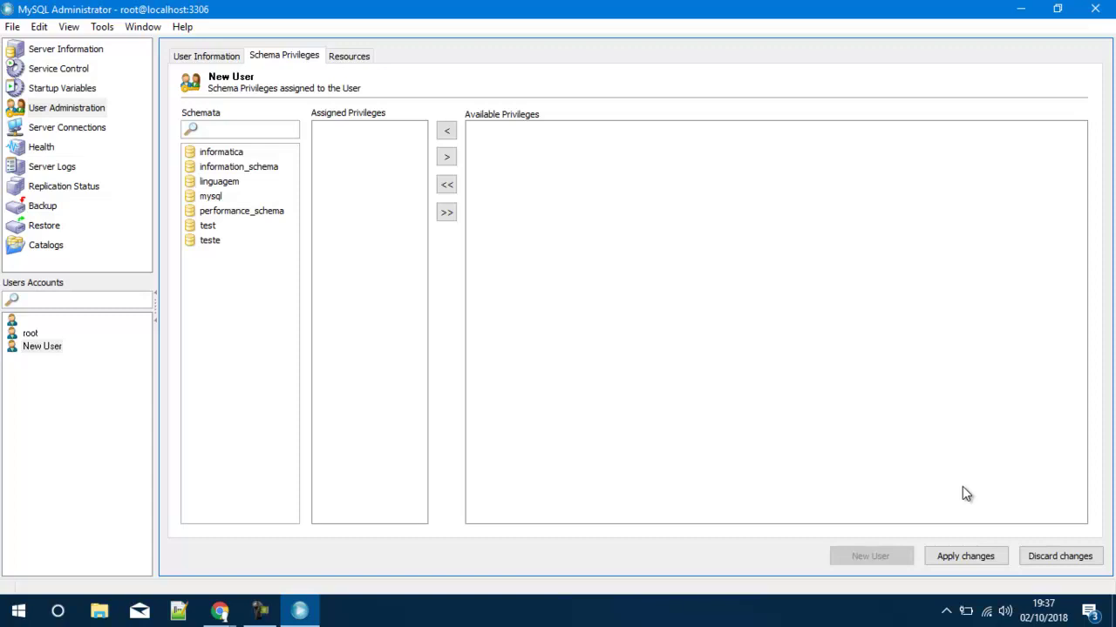
Examine the privileges available to the new user on the mysql schema and the account's resource limits
key(m)
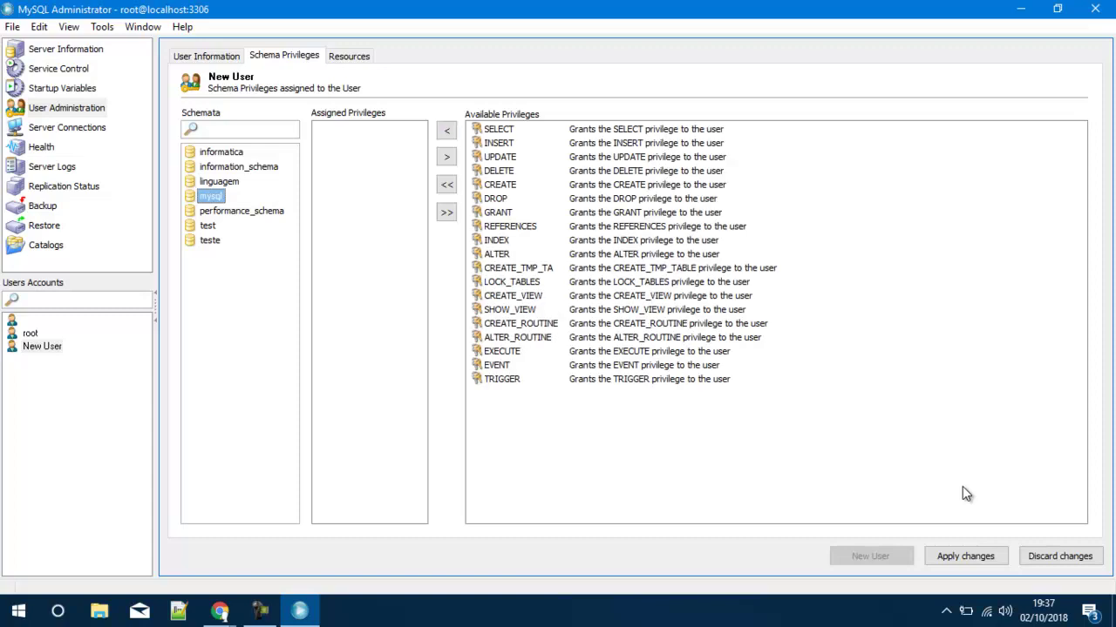
key(Tab)
key(Tab)
key(Down)
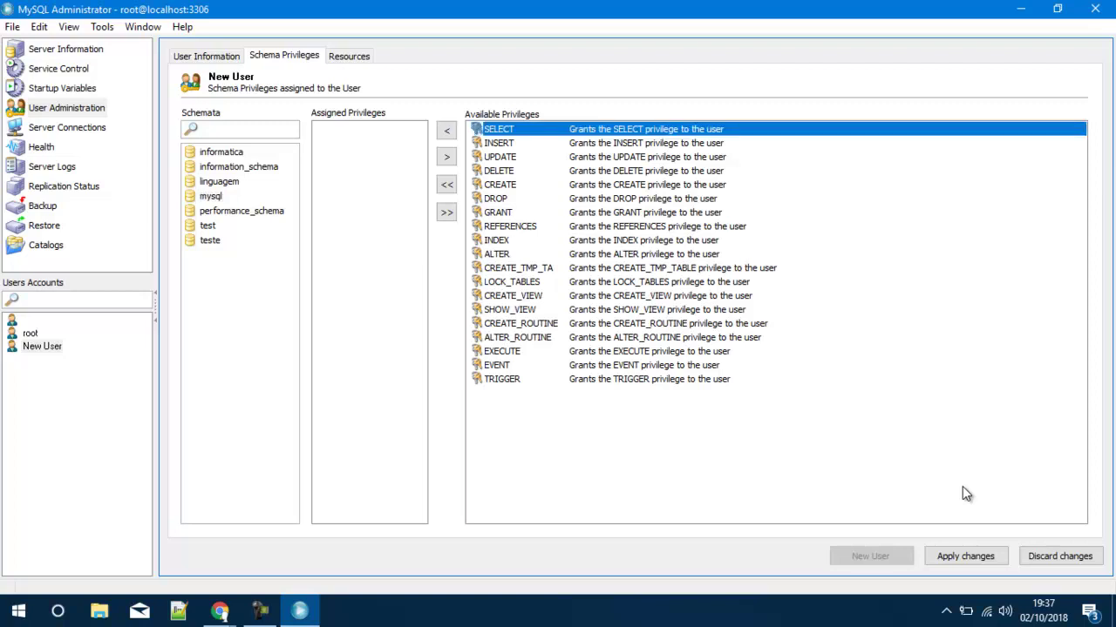
key(Down)
key(Up)
key(Tab)
key(Tab)
key(Tab)
key(Tab)
key(Tab)
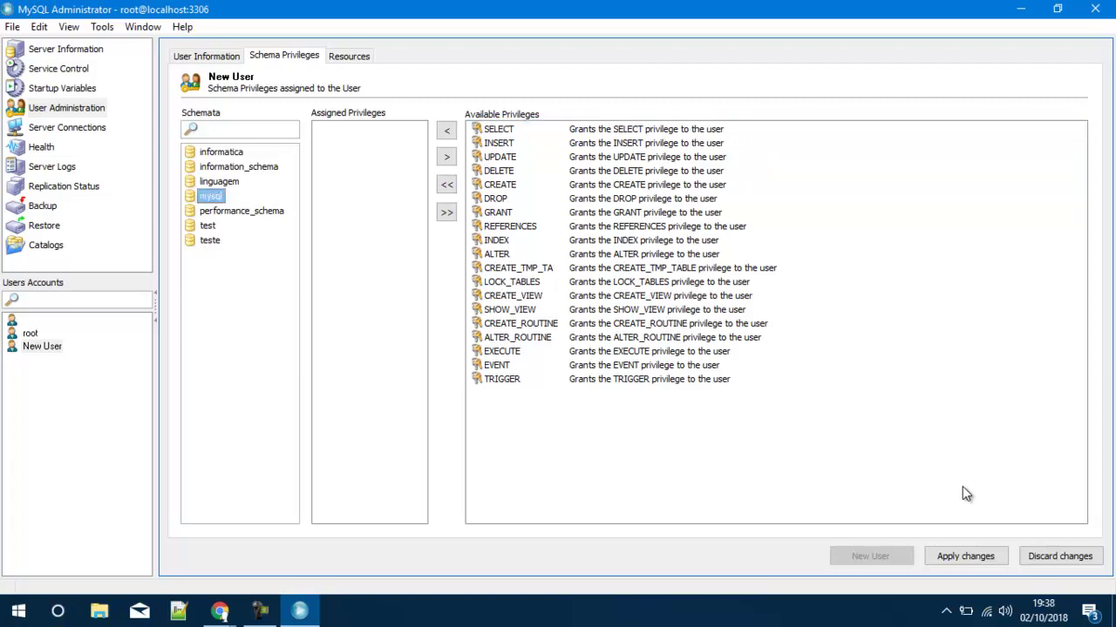
key(Tab)
key(Tab)
key(Tab)
key(Tab)
key(Tab)
key(Tab)
key(Tab)
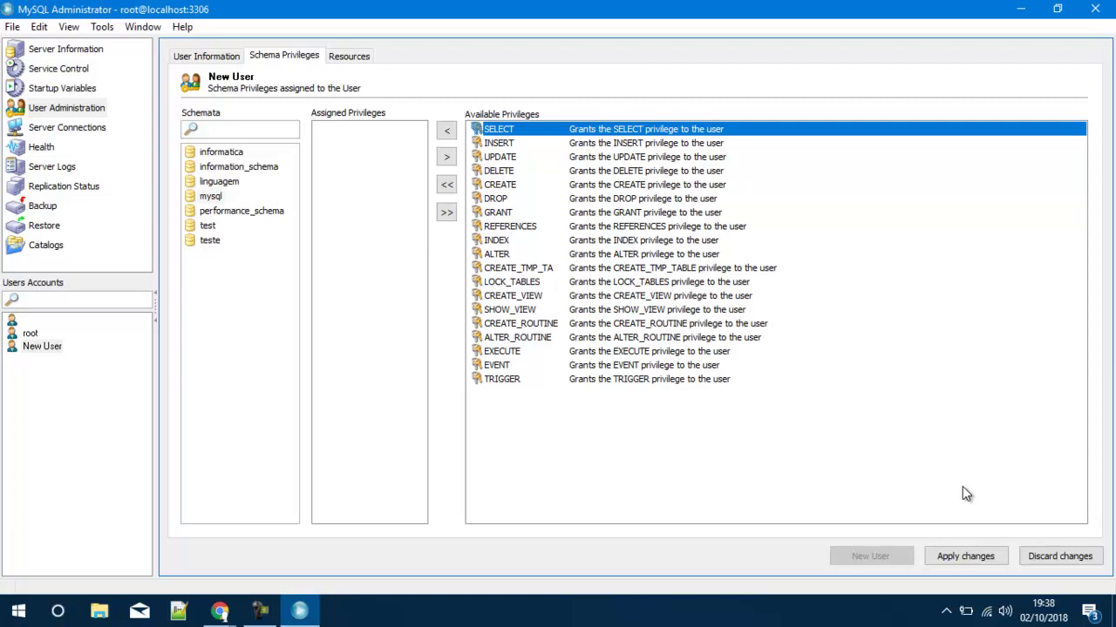
key(ctrl+Tab)
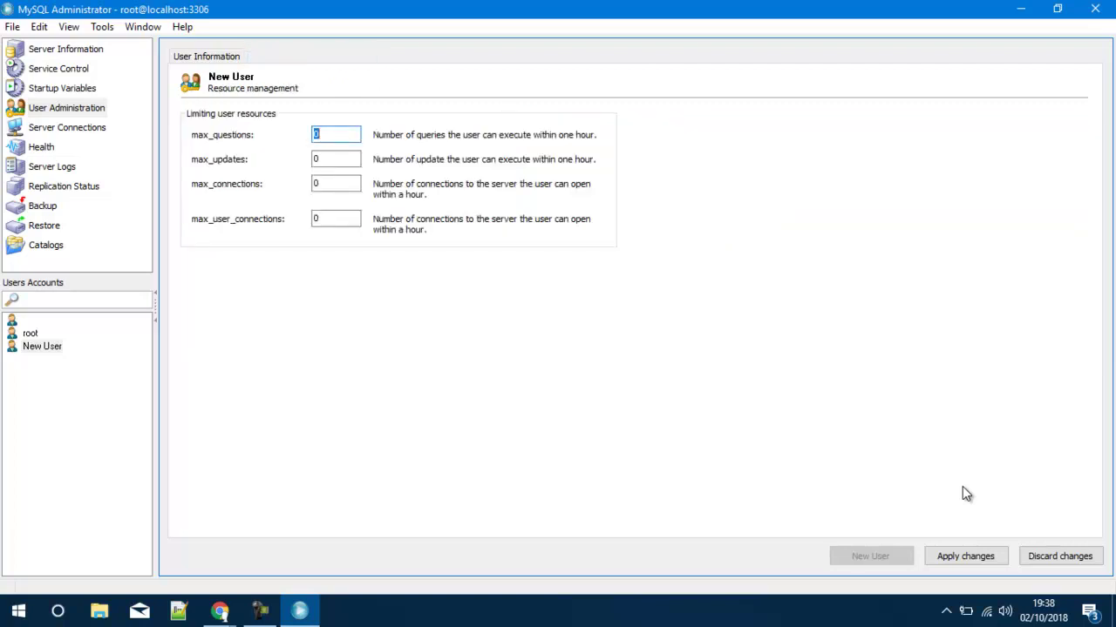
key(ctrl+shift+Tab)
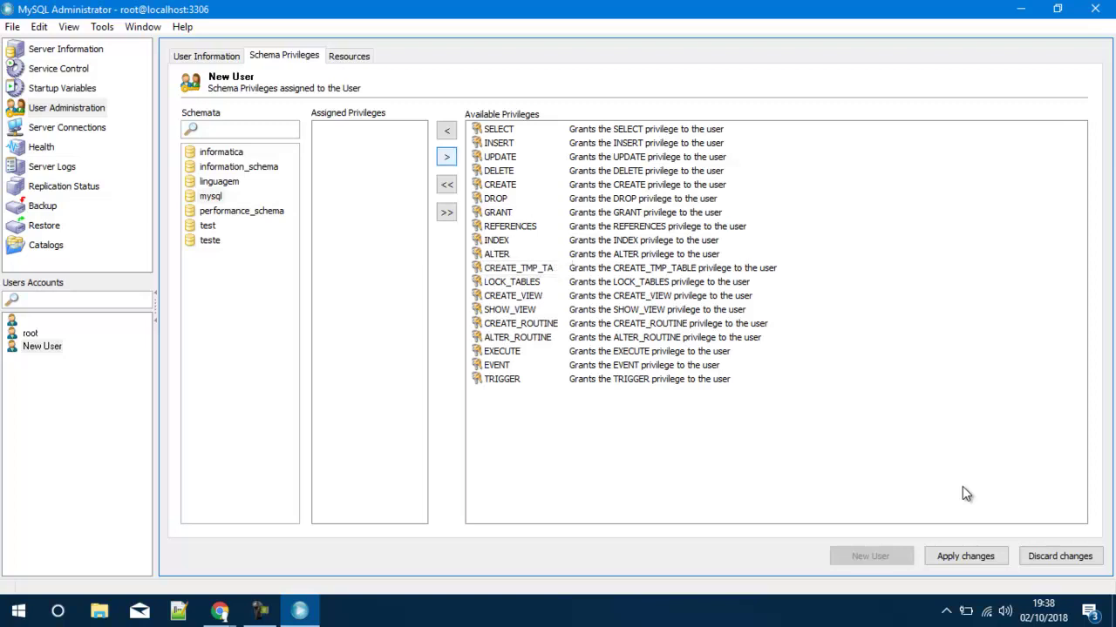
Create a backup project named "backup" and add the mysql schema to its backup content
key(Down)
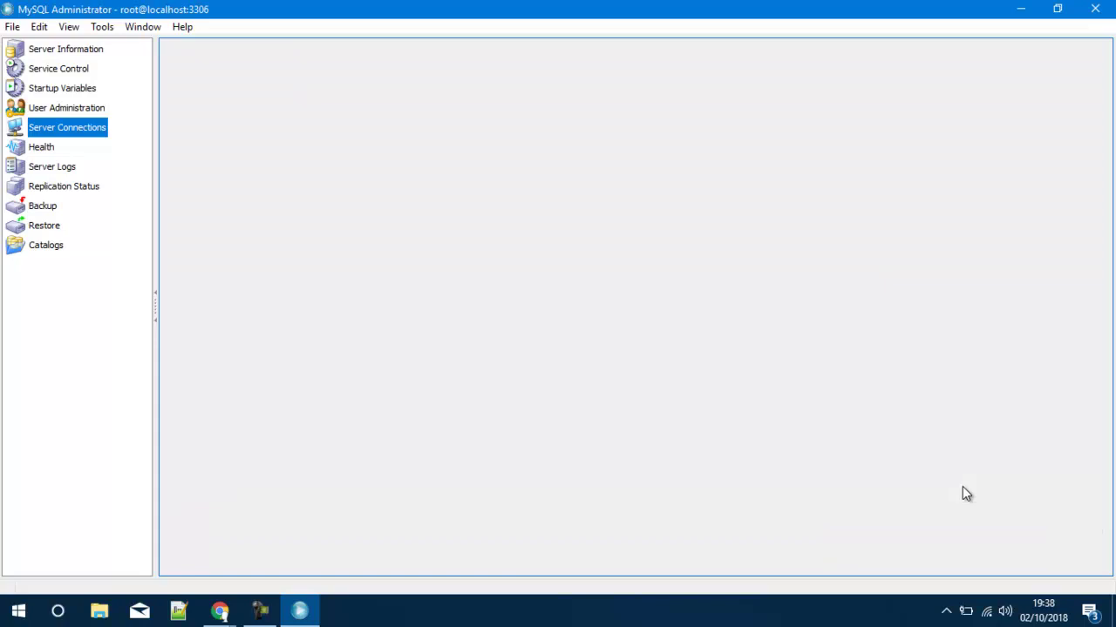
key(Down)
key(Down)
key(Down)
key(Down)
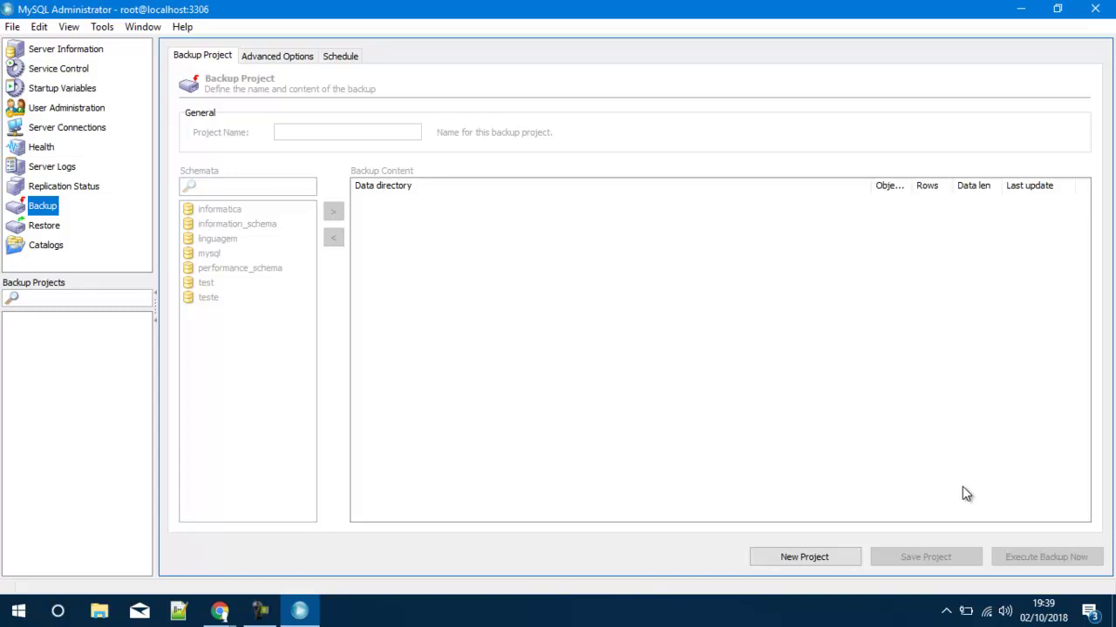
key(Return)
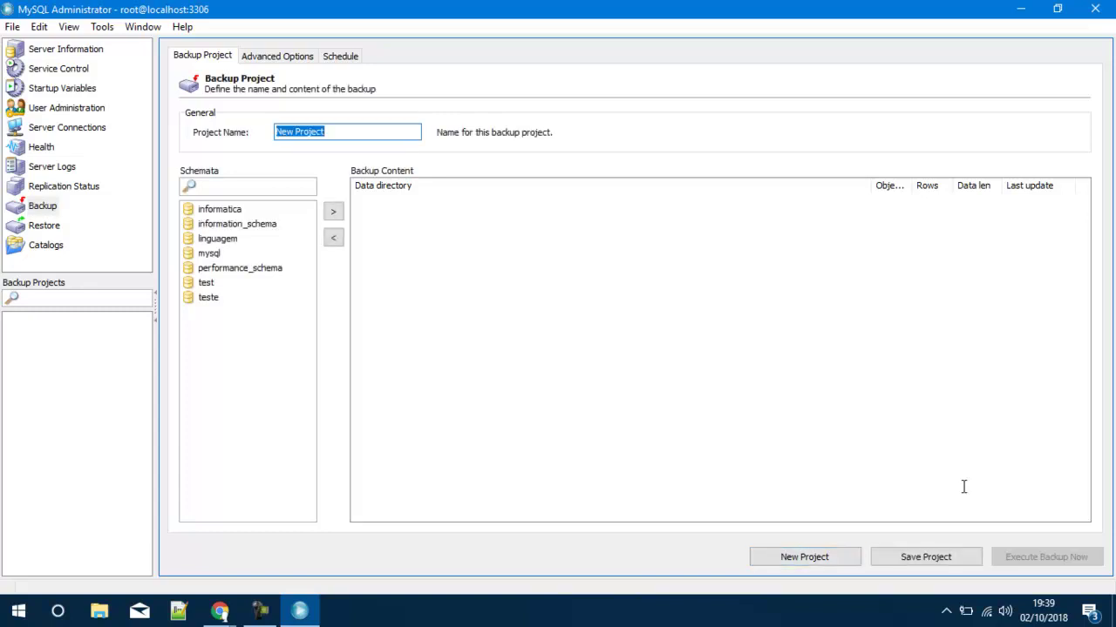
text(backup)
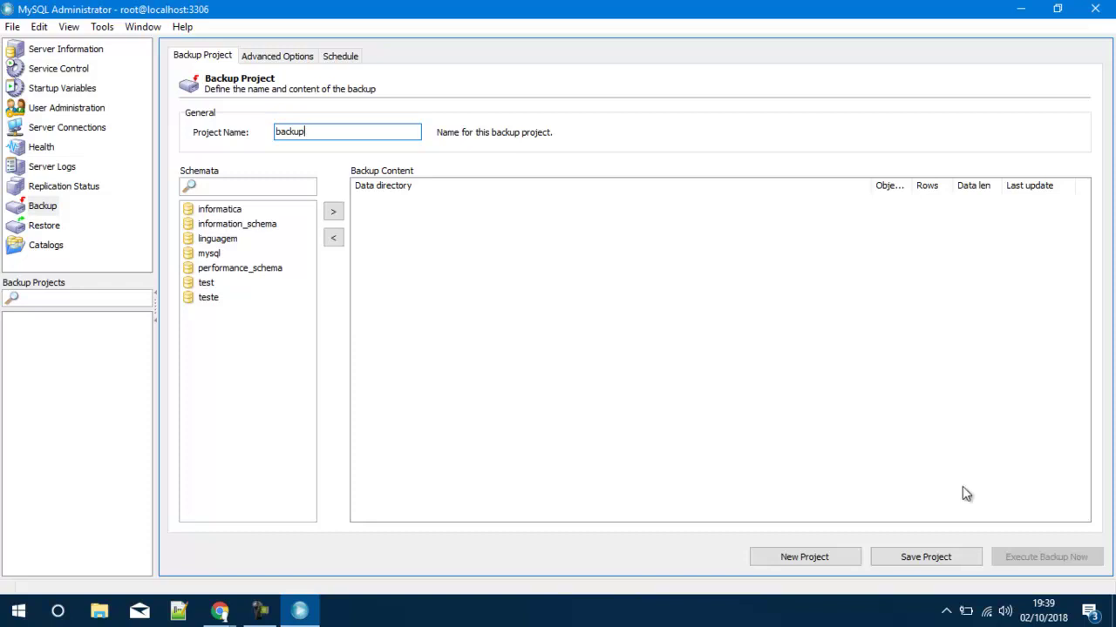
click(209, 254)
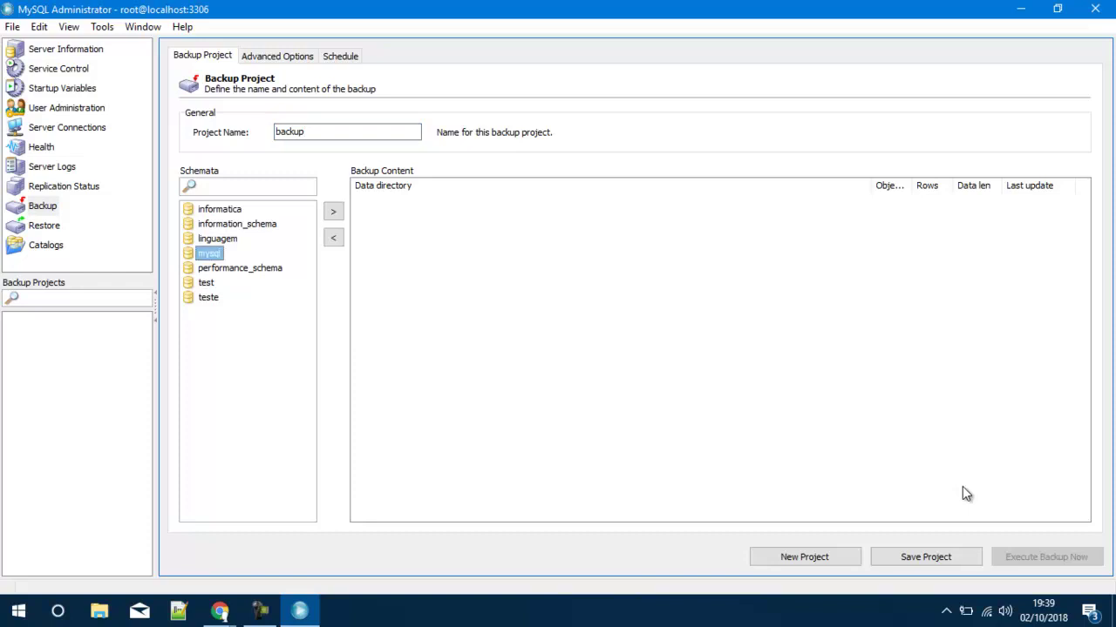
click(333, 212)
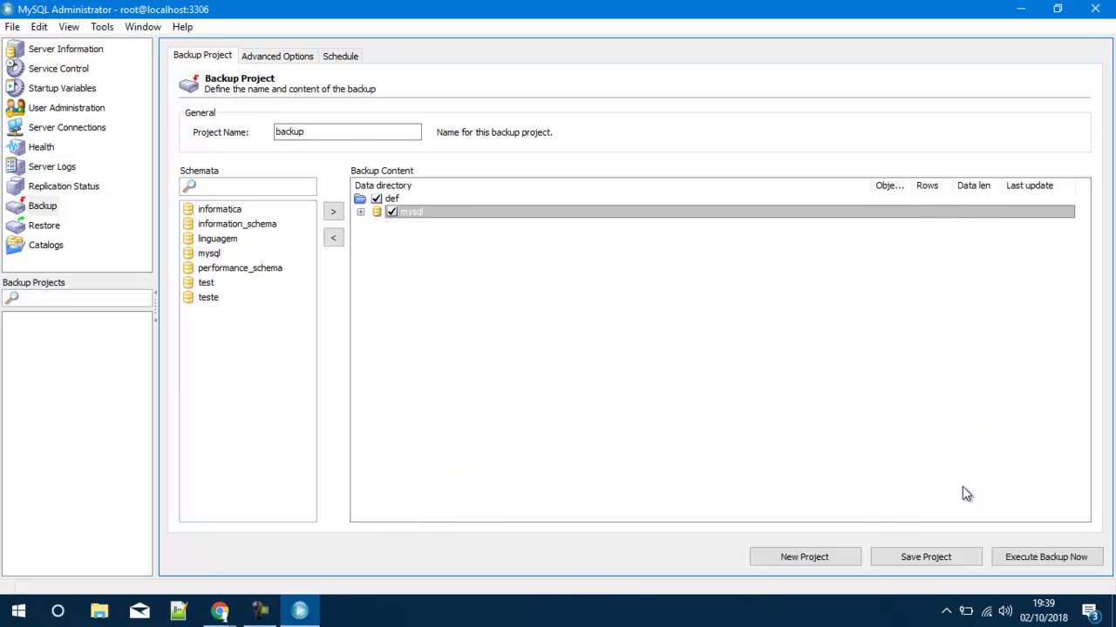
View the Restore options and the backup file selection dialog, cancel it and return to the backup project
key(Tab)
key(Tab)
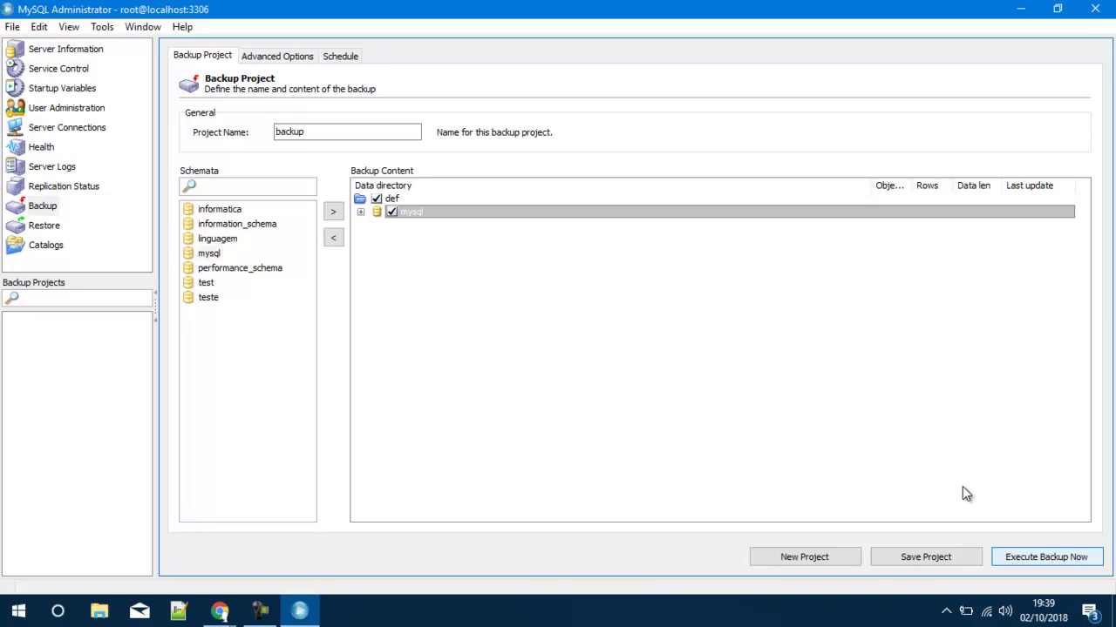
key(Tab)
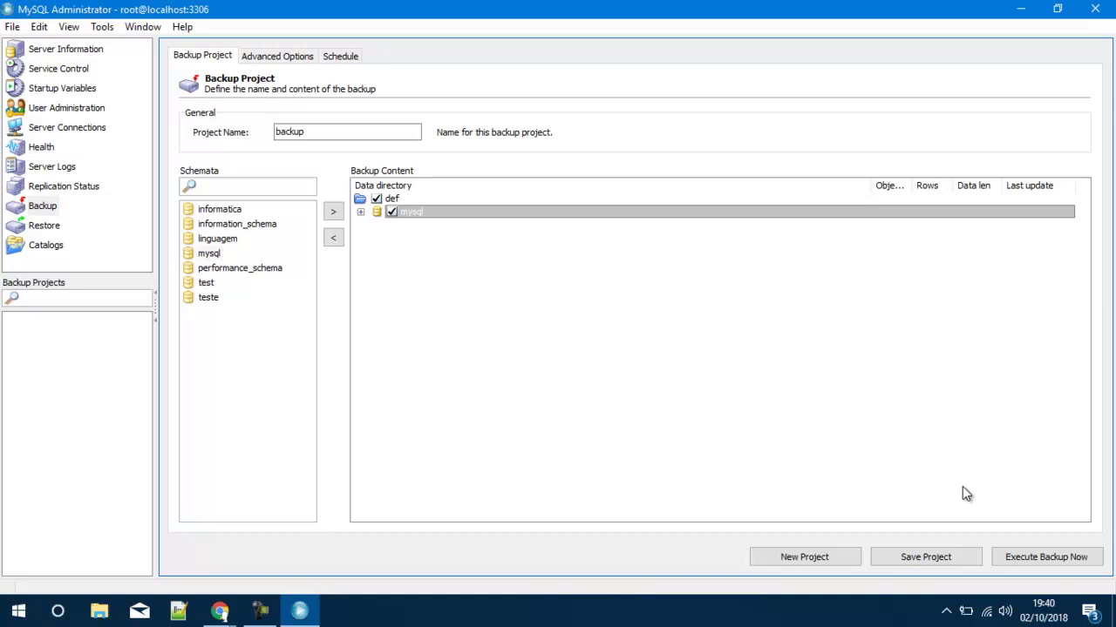
key(Down)
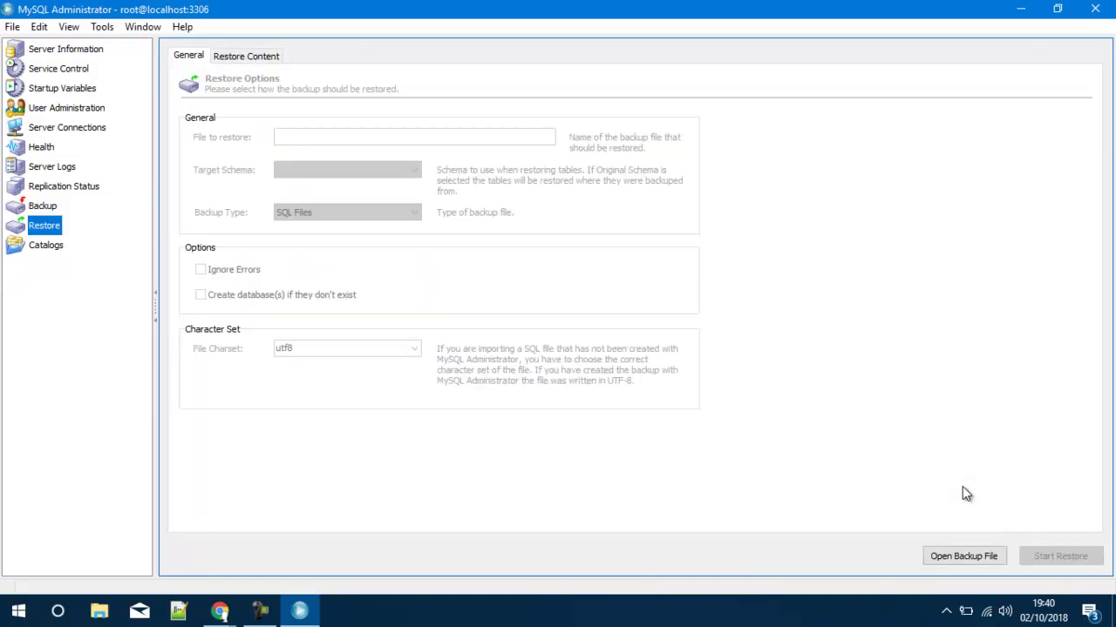
key(Tab)
key(Tab)
key(Tab)
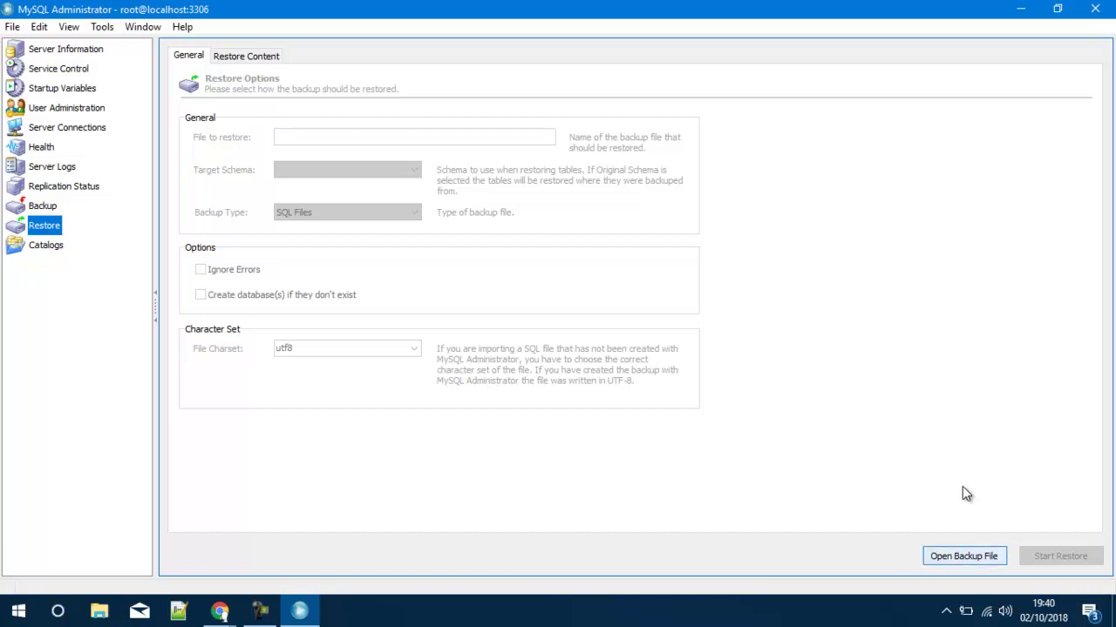
key(Return)
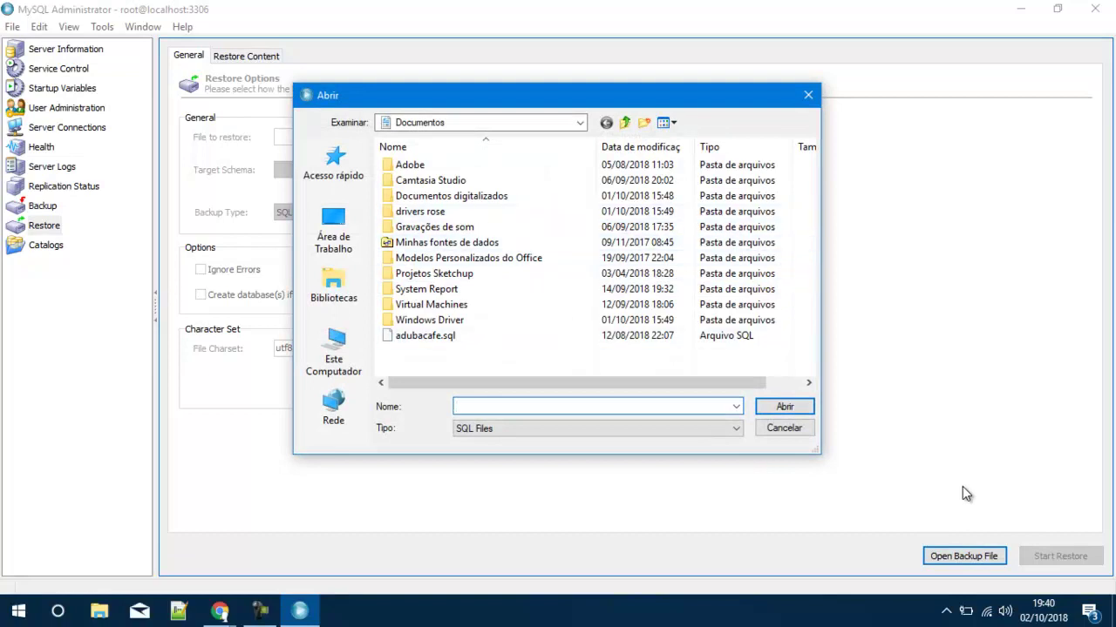
key(Escape)
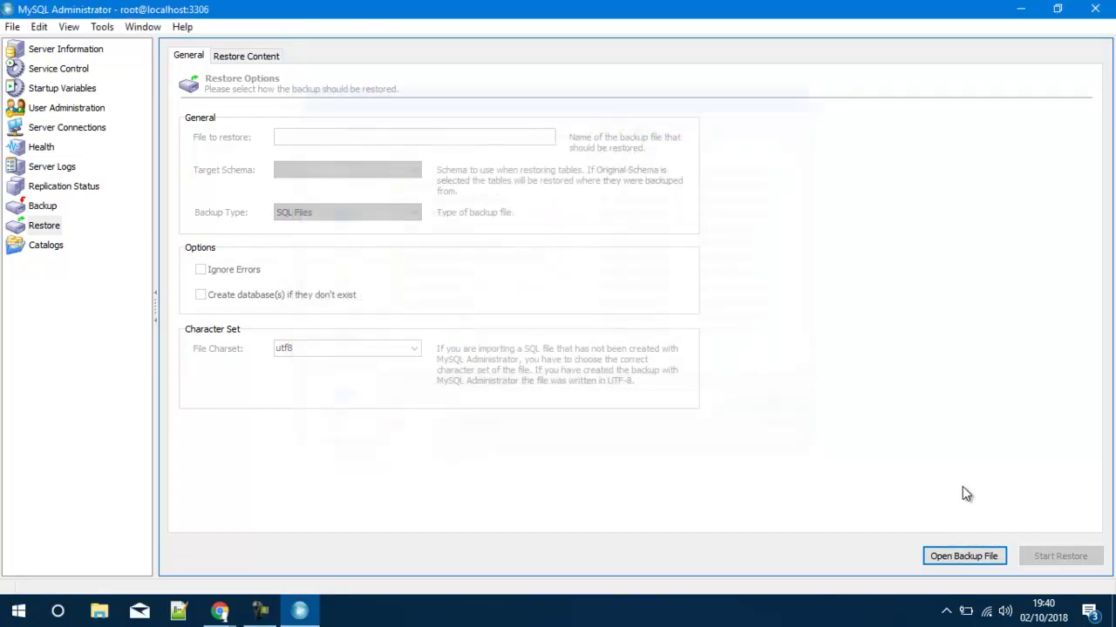
key(Up)
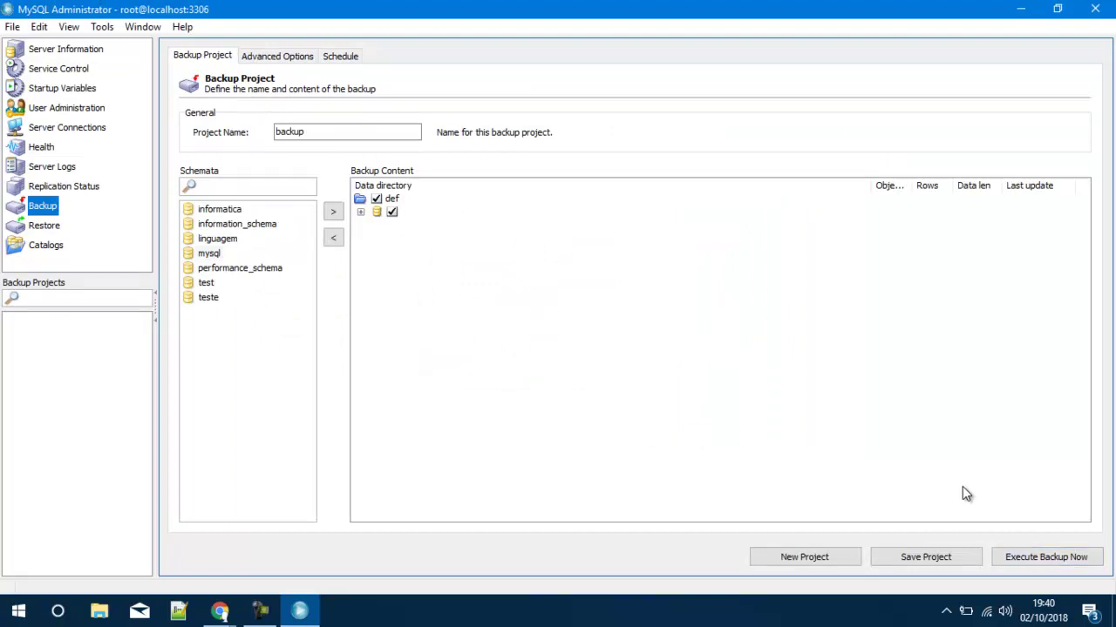
key(Tab)
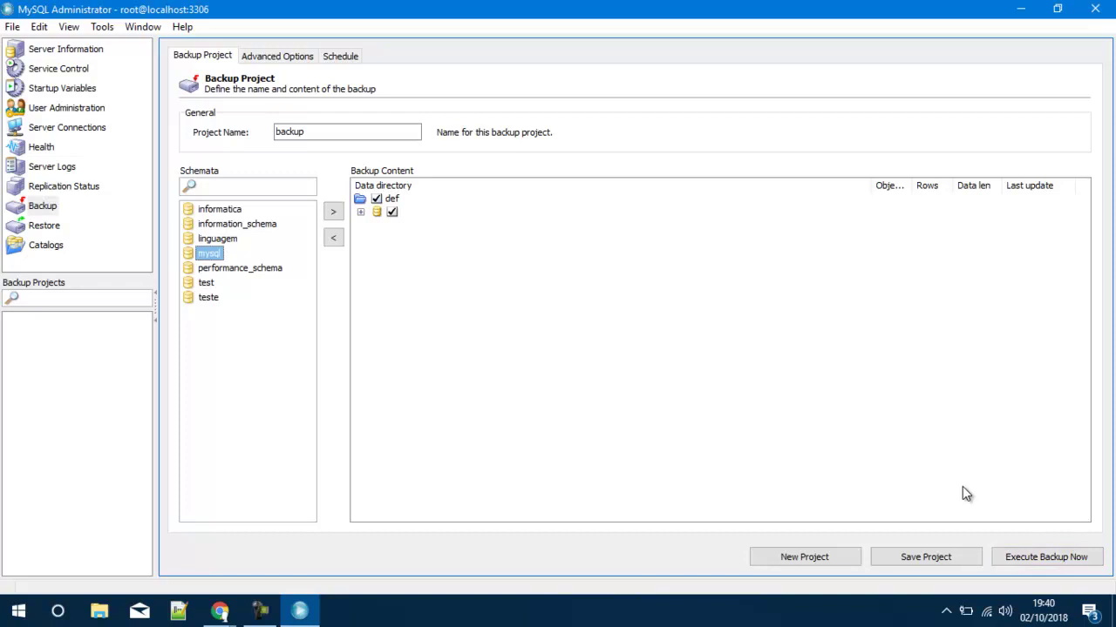
key(Tab)
key(Return)
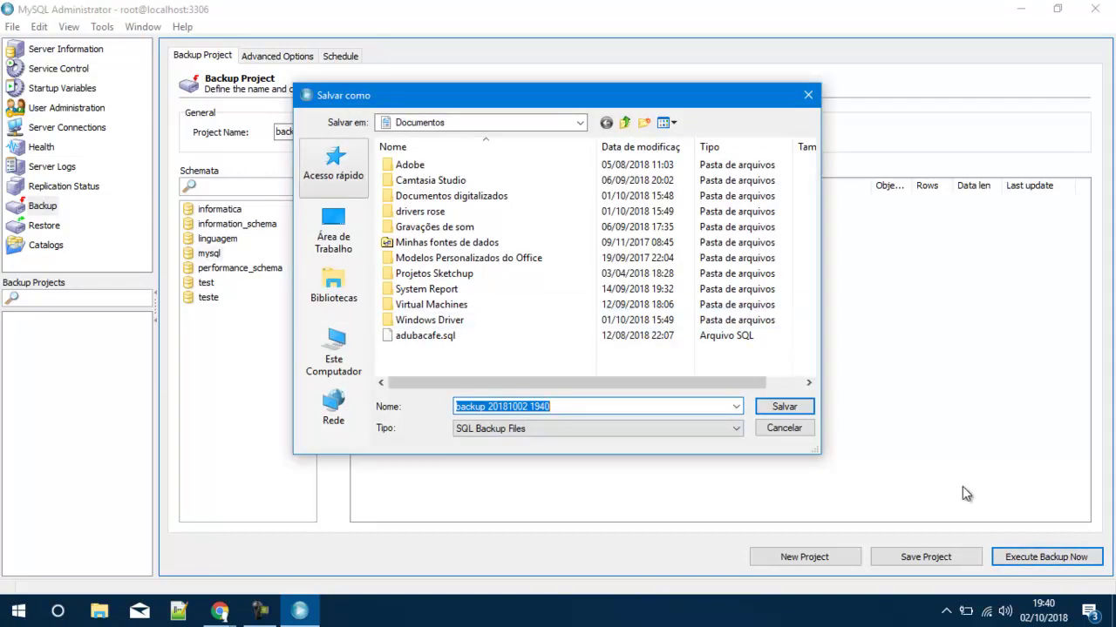
click(334, 230)
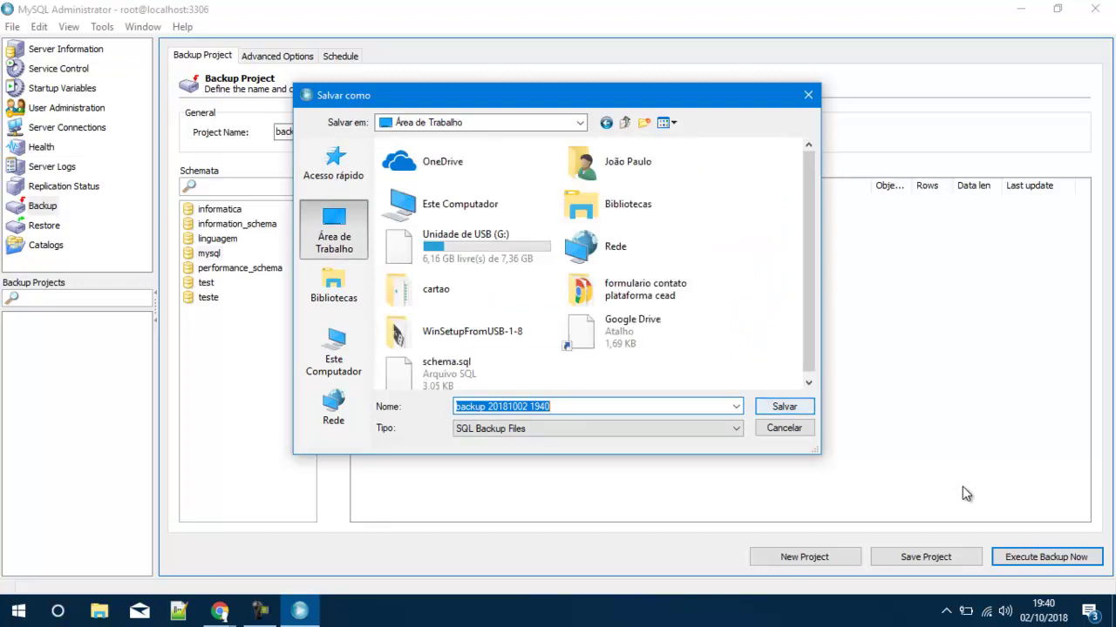
key(Return)
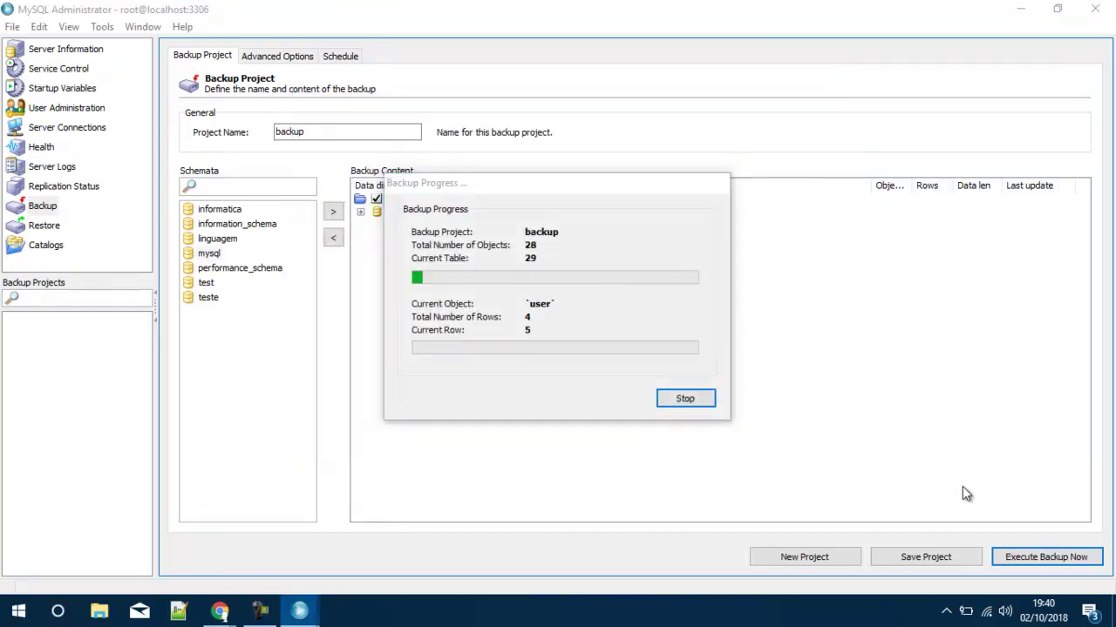
key(Return)
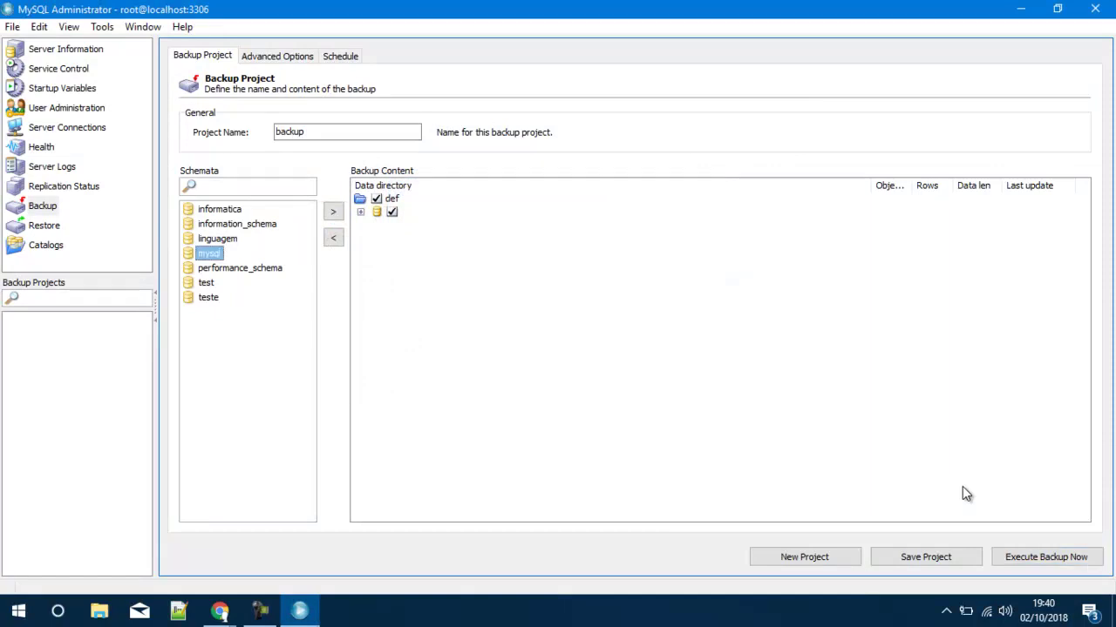
Show the desktop and open the backup 20181002 1940.sql file in Notepad++
key(super+d)
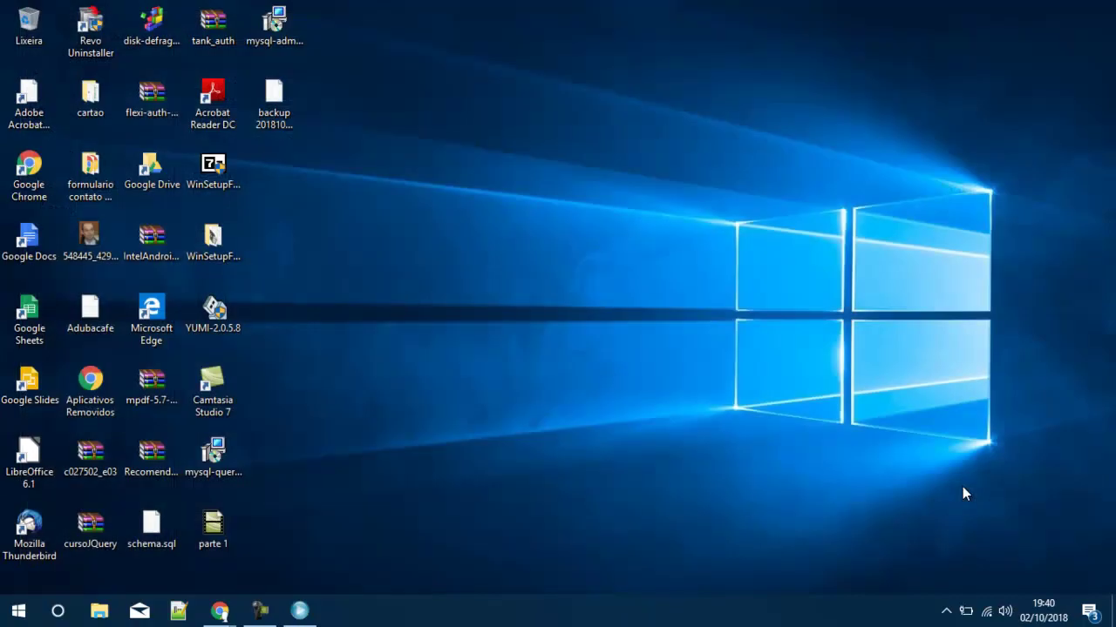
key(b)
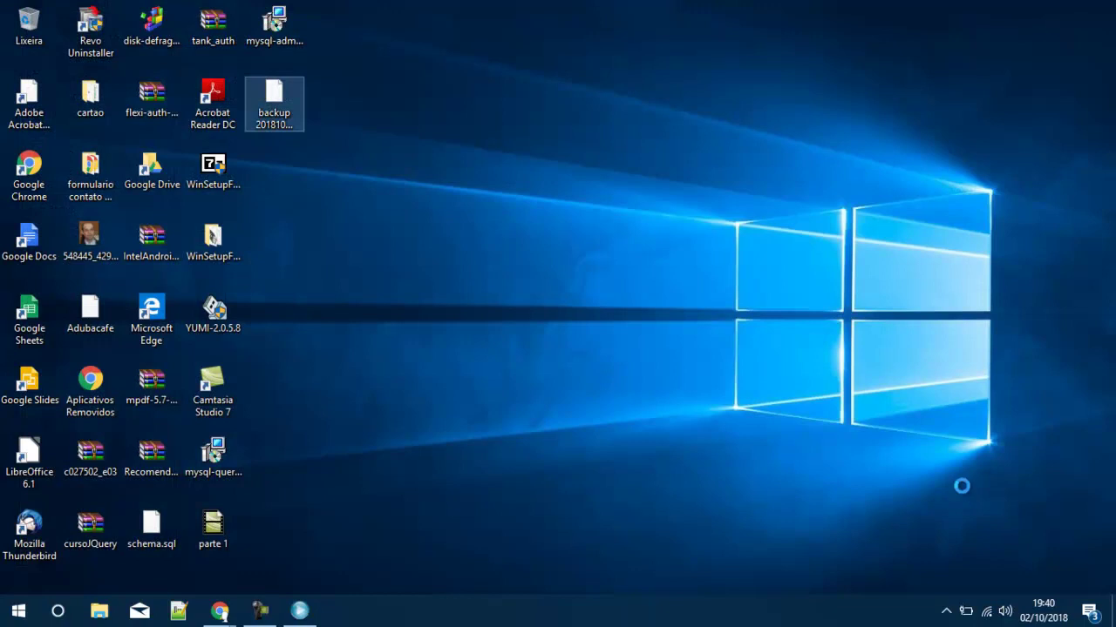
key(shift+F10)
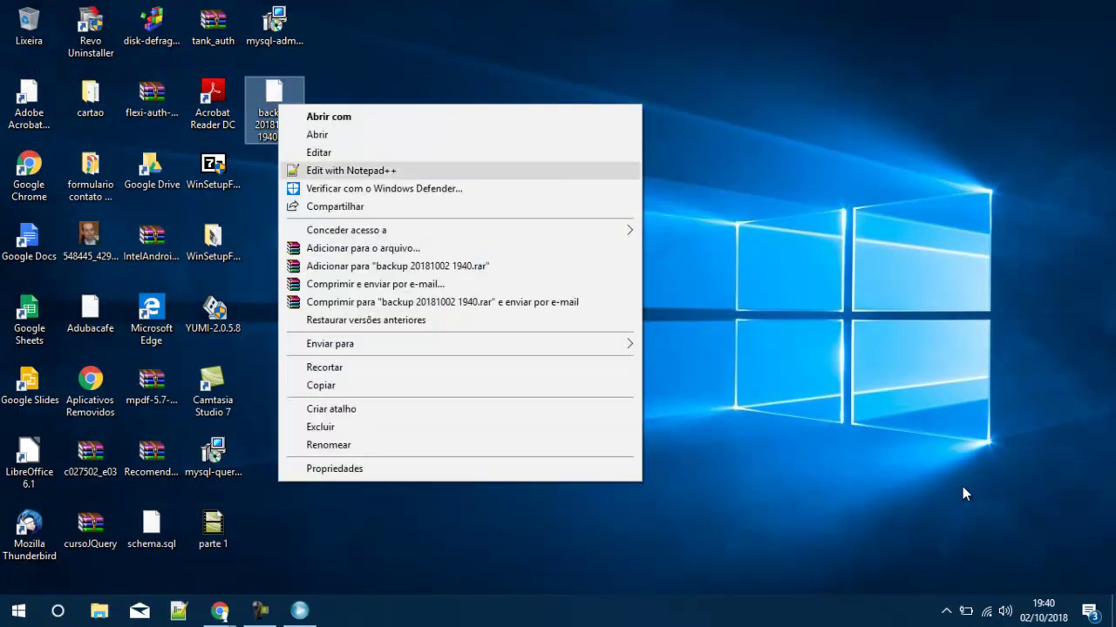
key(Return)
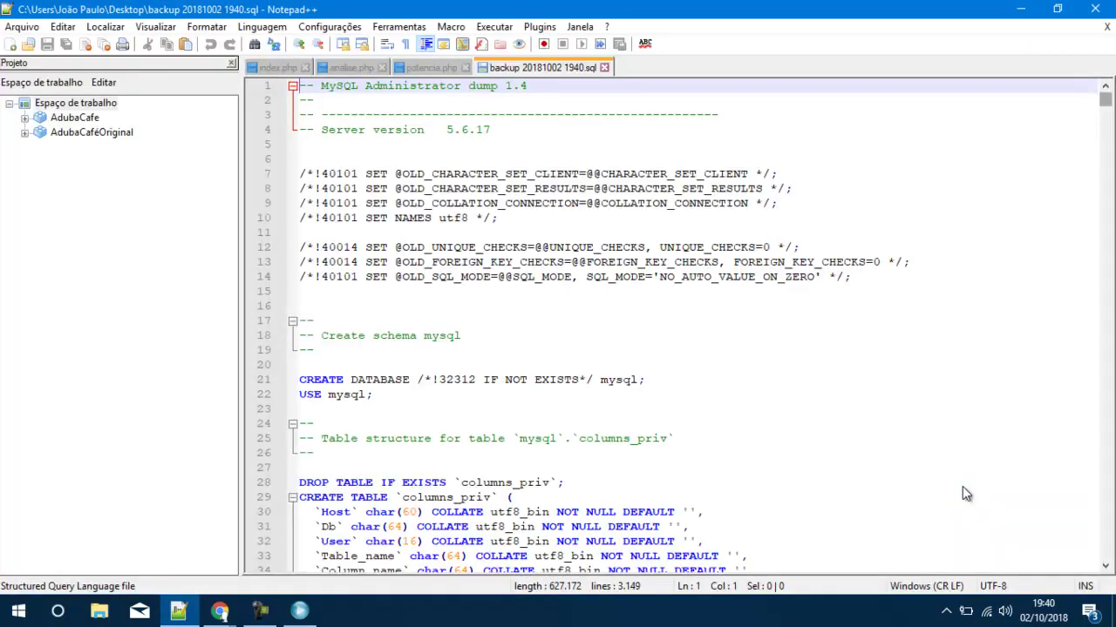
Look through the table structure and data statements of the SQL dump and close Notepad++
scroll(963, 494, down, 20)
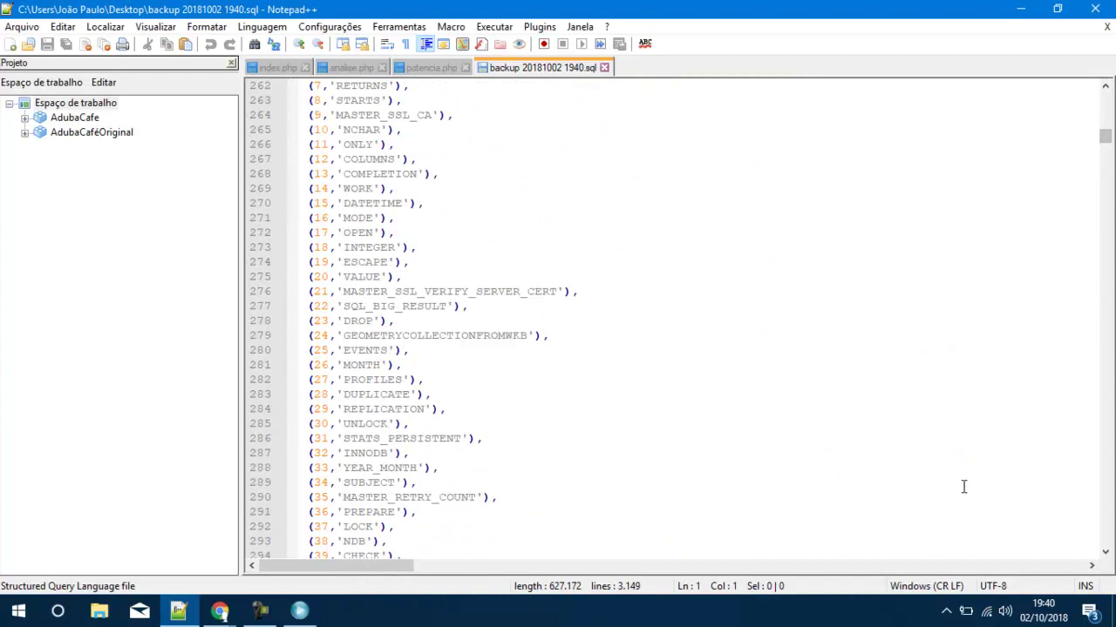
scroll(963, 488, down, 17)
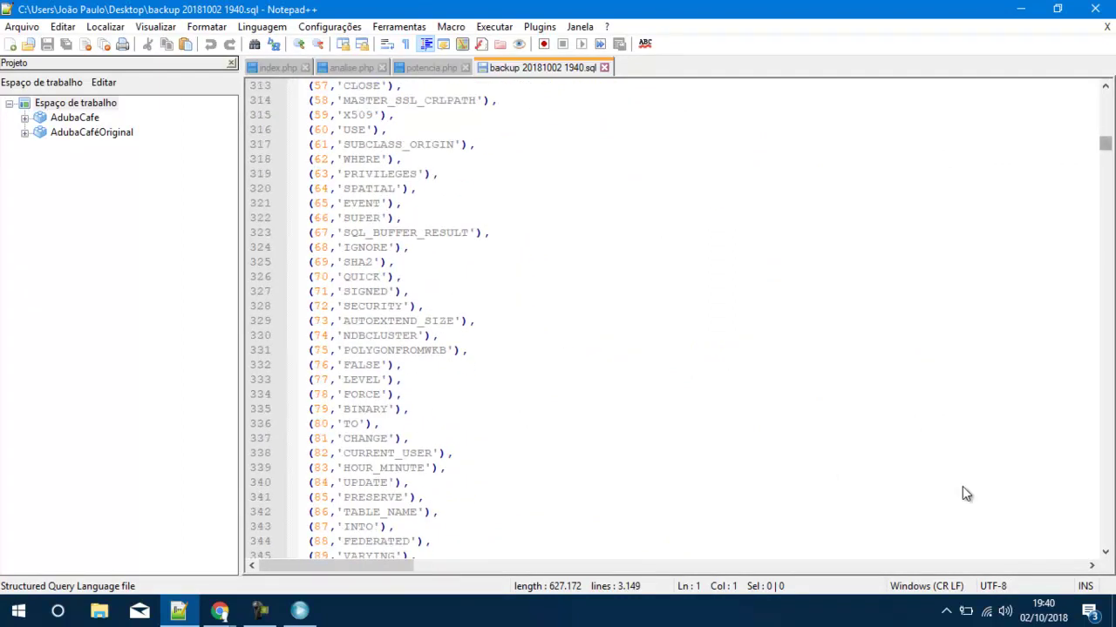
scroll(963, 495, down, 20)
scroll(963, 494, down, 20)
scroll(963, 494, up, 20)
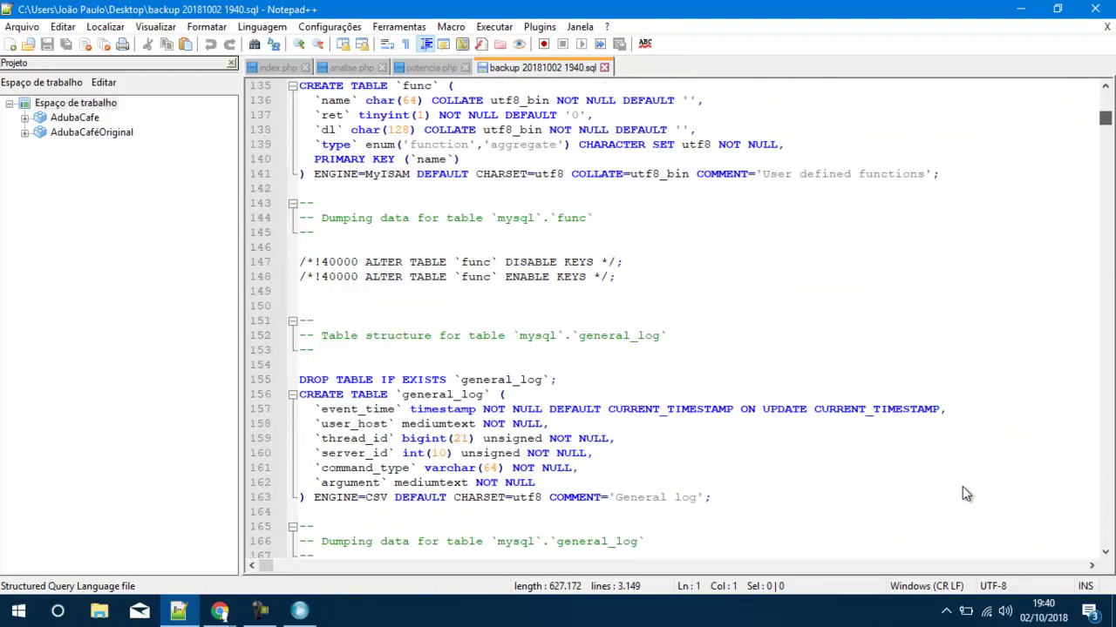
key(alt+F4)
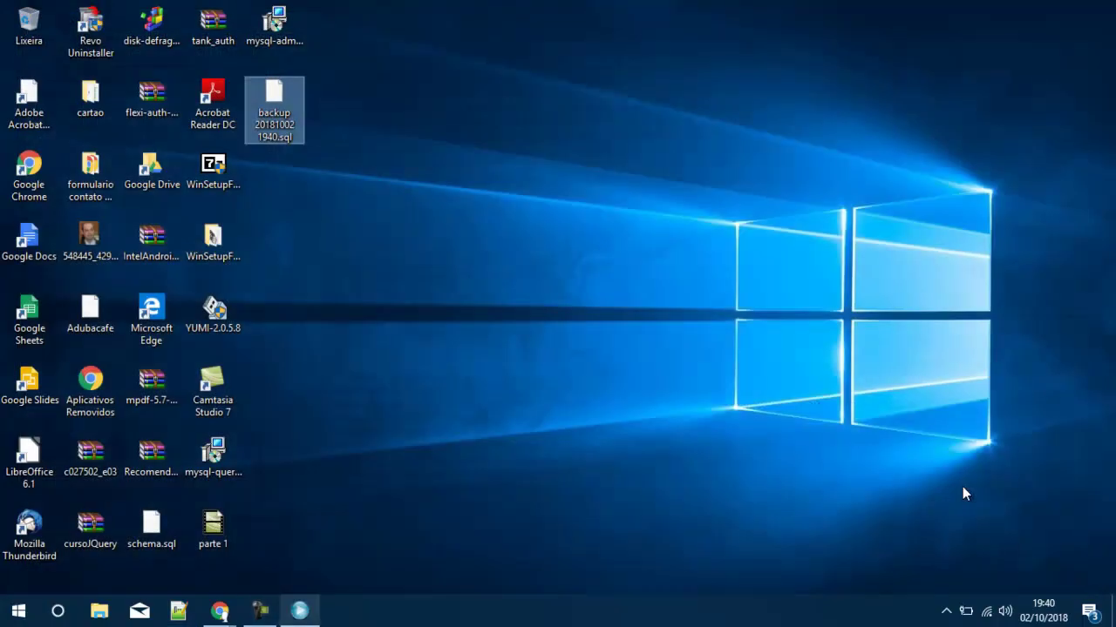
Switch to MySQL Administrator and try to choose backup 20181002 1940.sql from the desktop as the file to restore
key(alt+Tab)
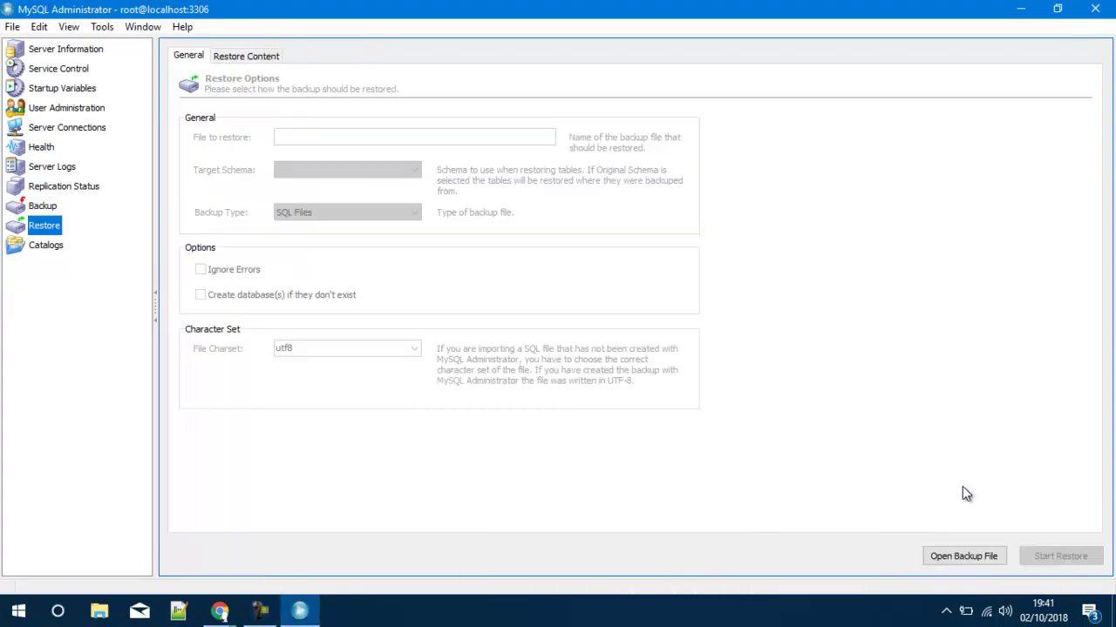
key(Return)
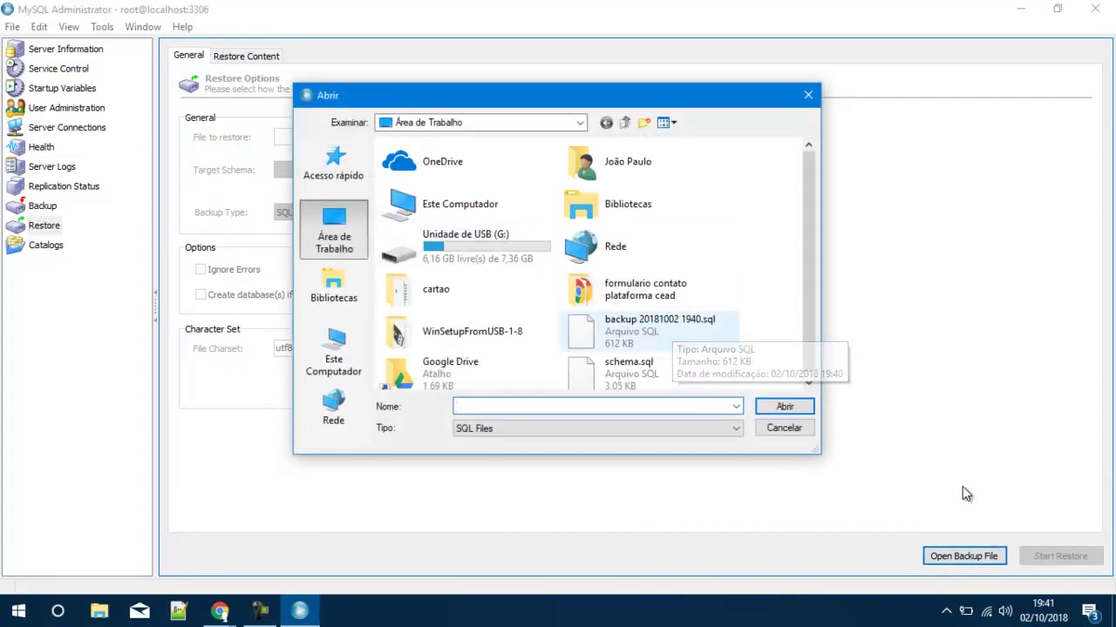
click(654, 330)
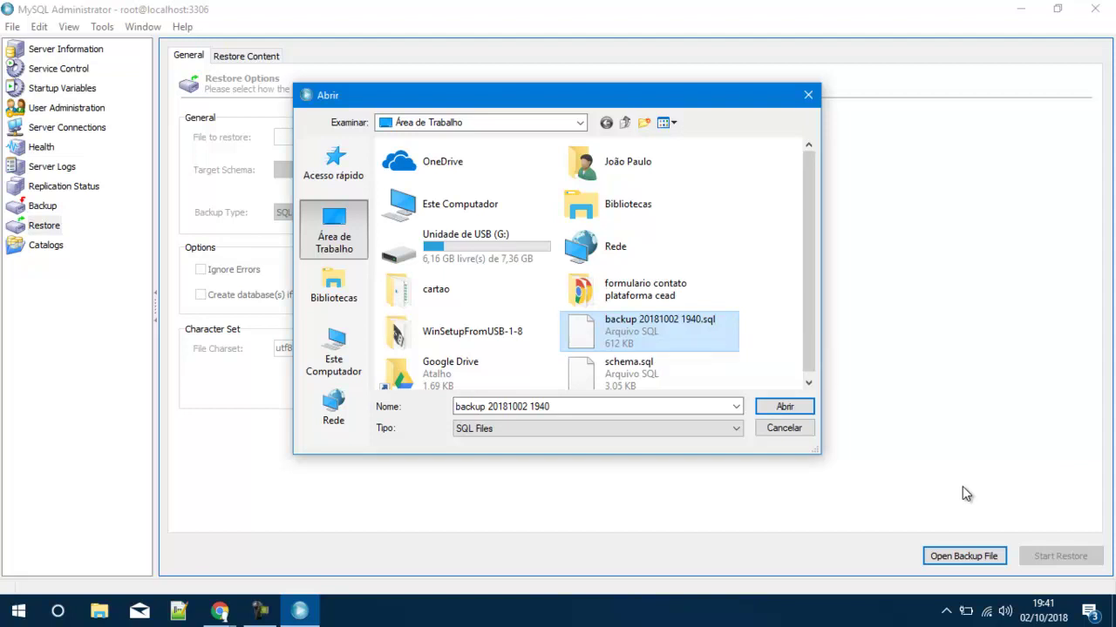
key(Return)
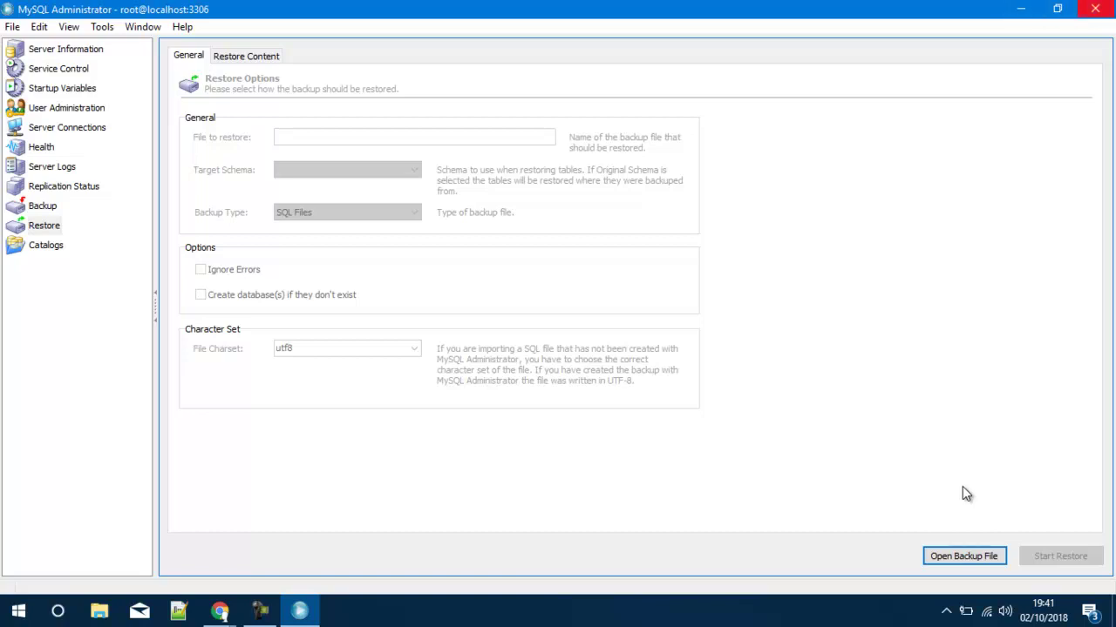
Close MySQL Administrator without storing the changes to the new user
click(1095, 9)
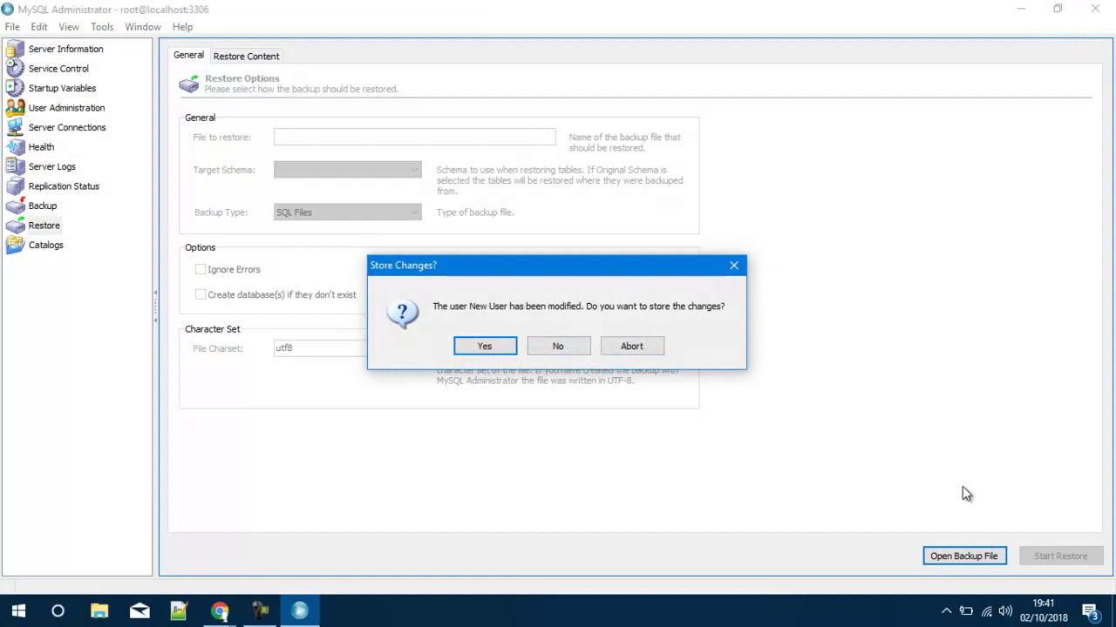
click(558, 346)
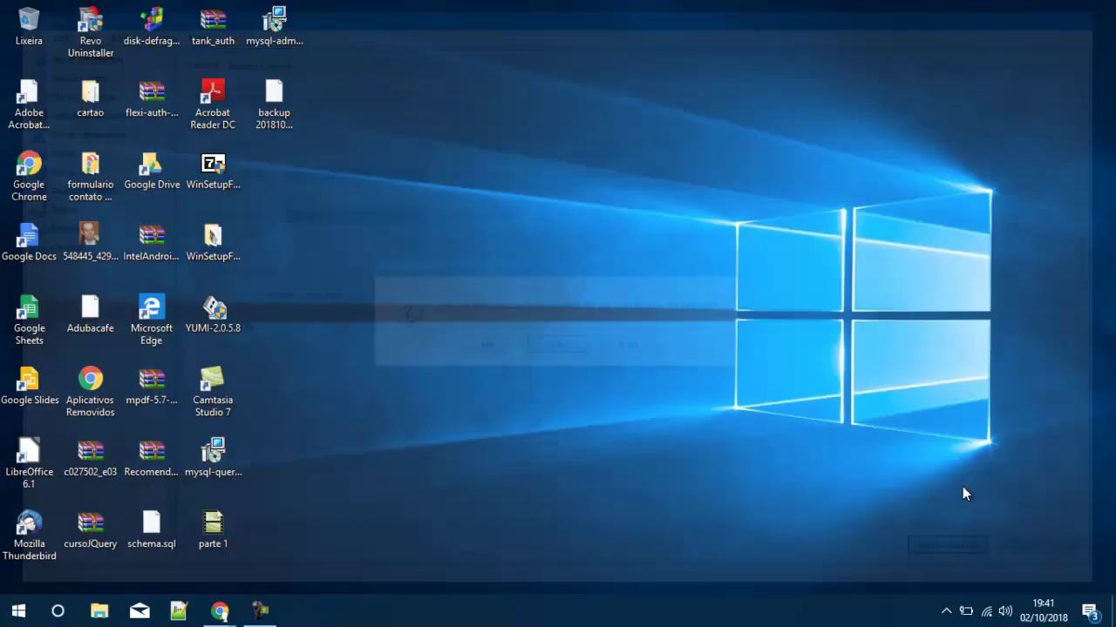
Launch MySQL Query Browser from the MySQL program group
key(super)
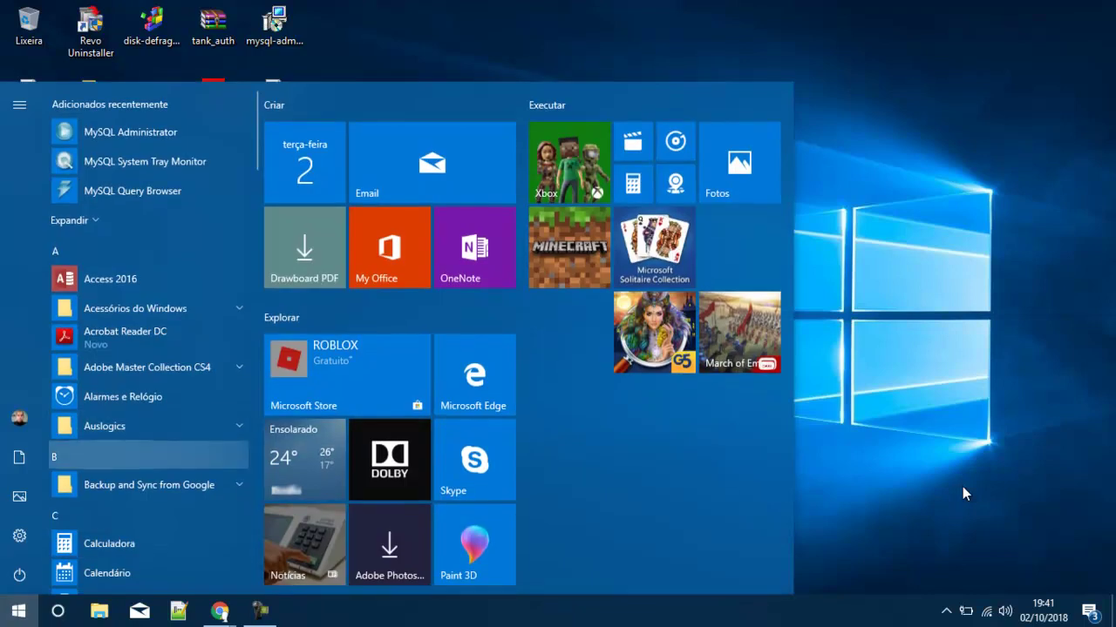
click(148, 454)
key(m)
key(Return)
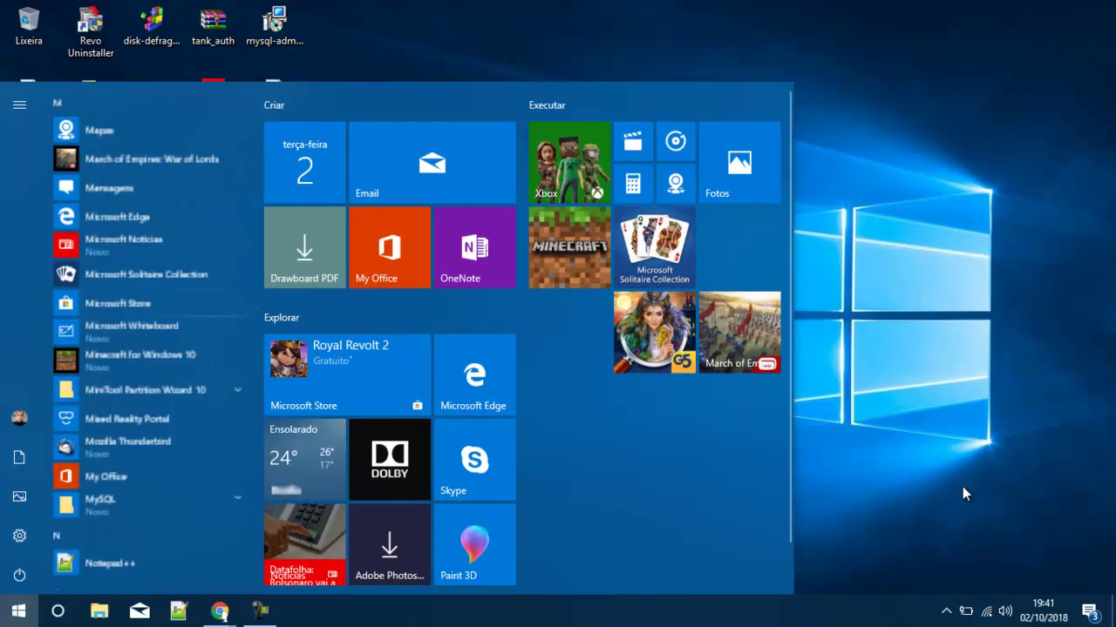
key(Down)
key(Down)
key(Down)
key(Down)
key(Down)
key(Down)
key(Down)
key(Return)
key(Down)
key(Down)
key(Down)
key(Down)
key(Up)
key(Return)
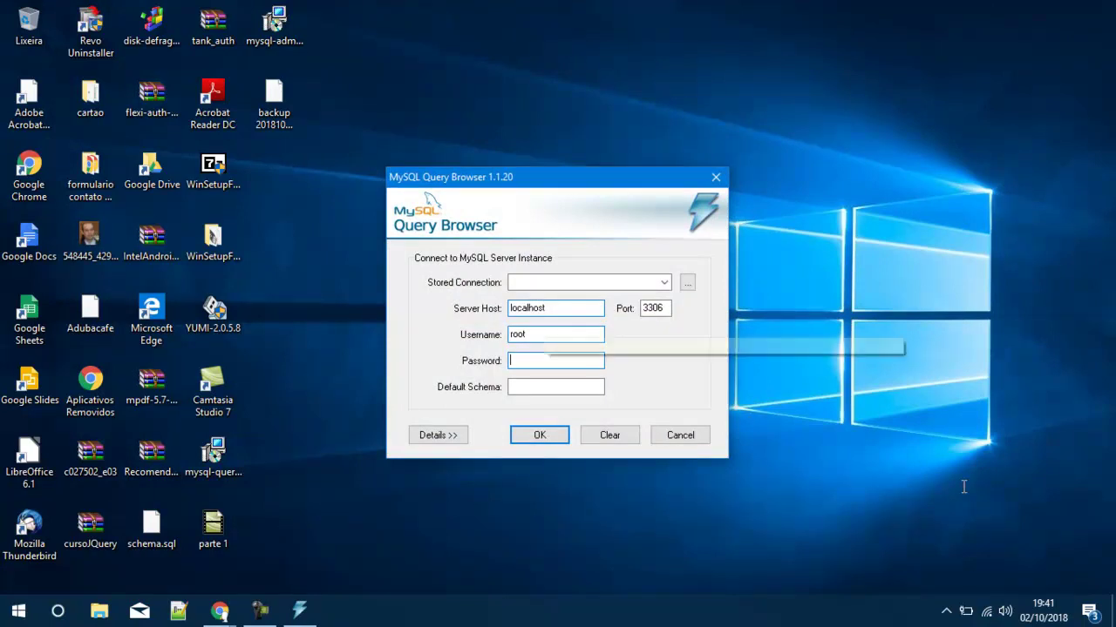
Connect to the localhost server on port 3306 as root without specifying a default schema
key(shift+Tab)
key(shift+Tab)
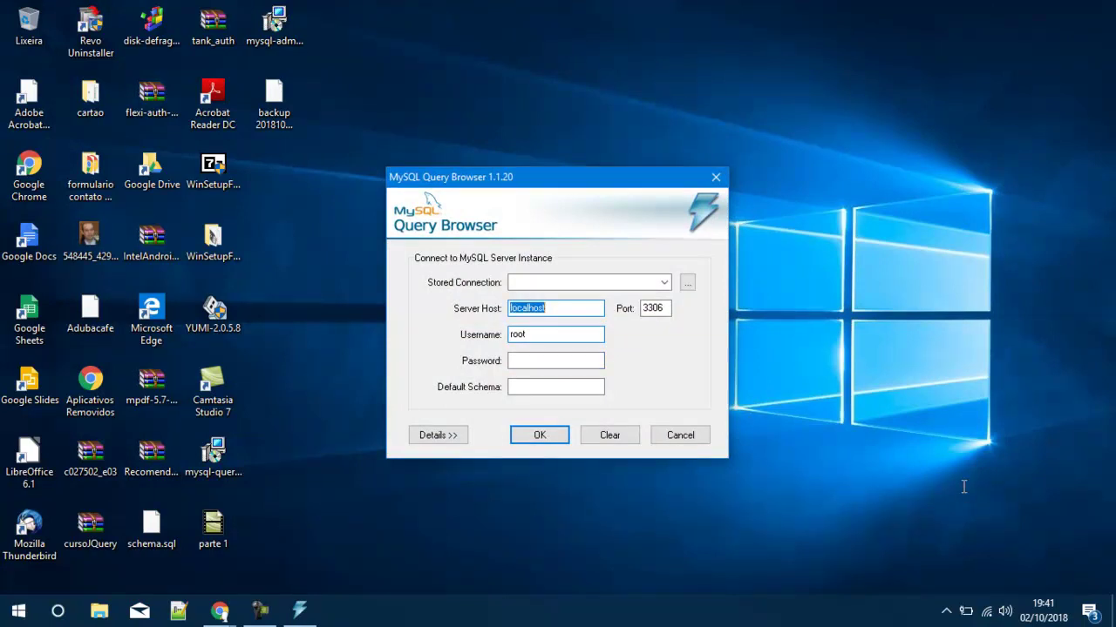
key(Tab)
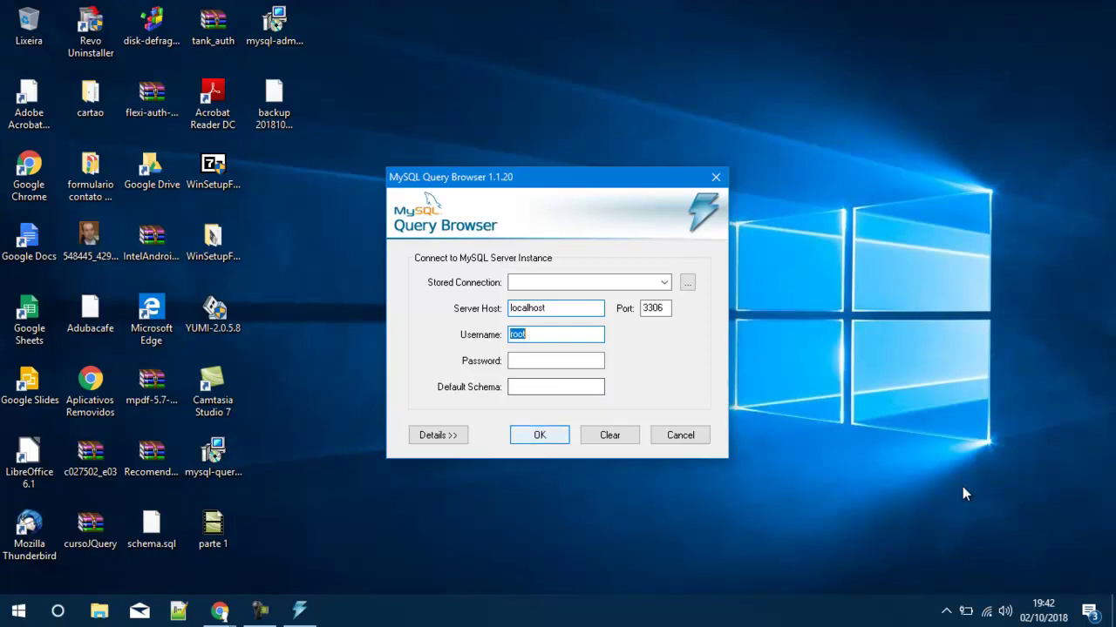
key(Return)
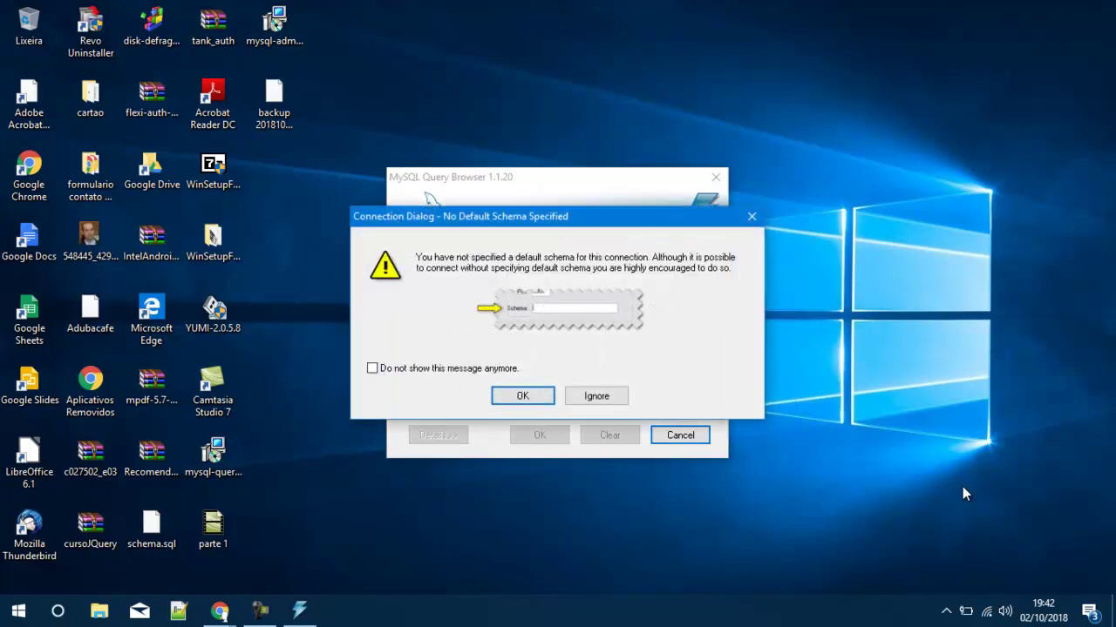
key(Return)
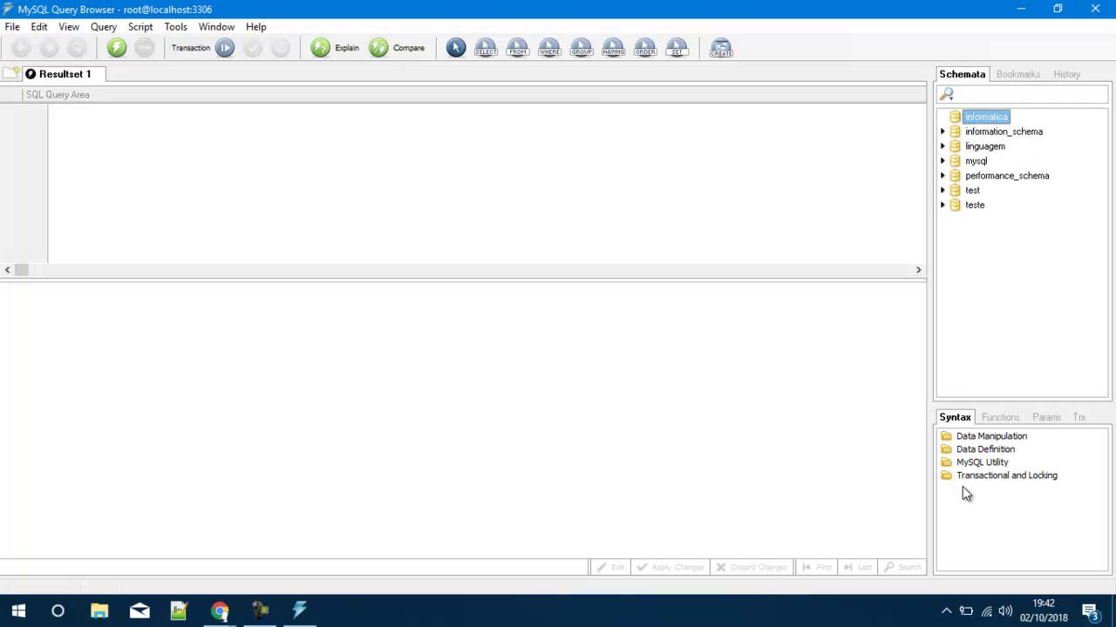
Browse the list of available schemas and expand the mysql schema to view its tables
key(Down)
key(Down)
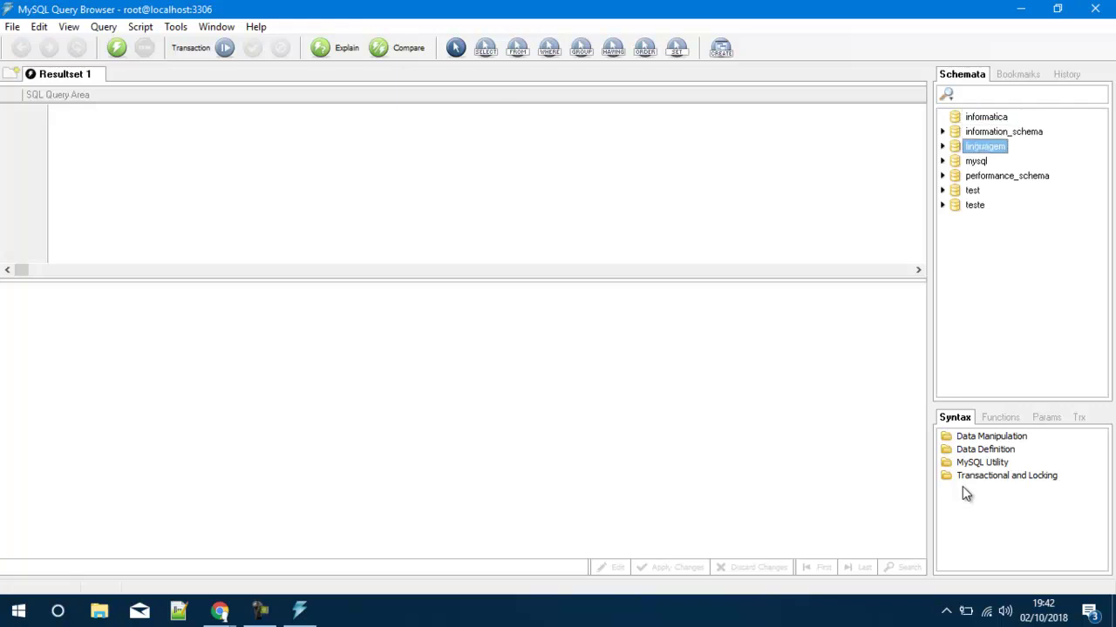
key(Up)
key(Up)
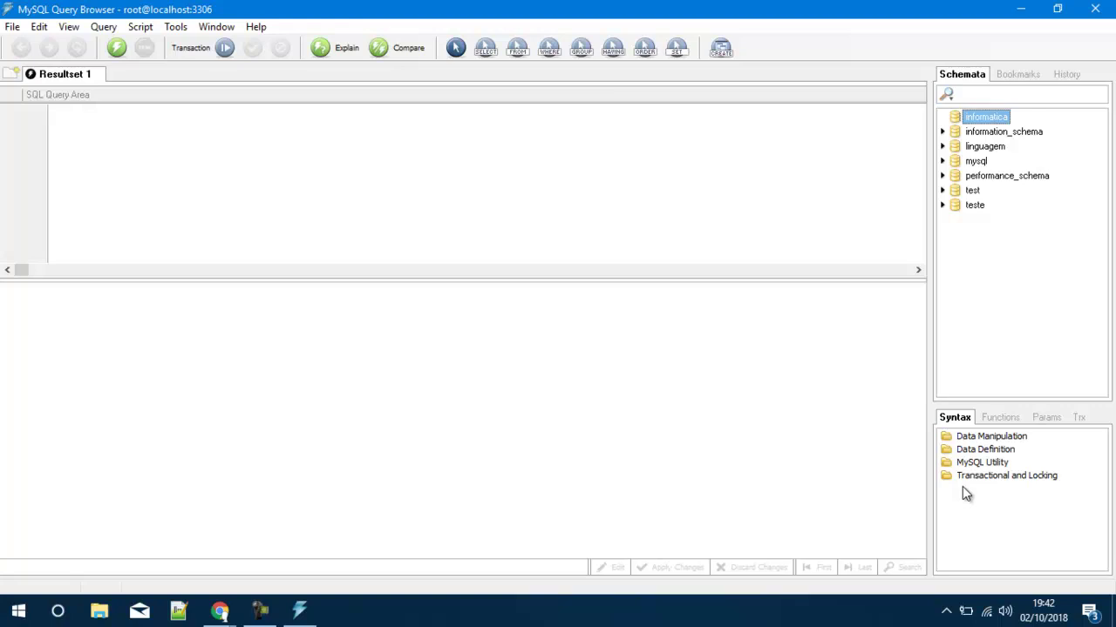
key(Down)
key(Down)
key(Down)
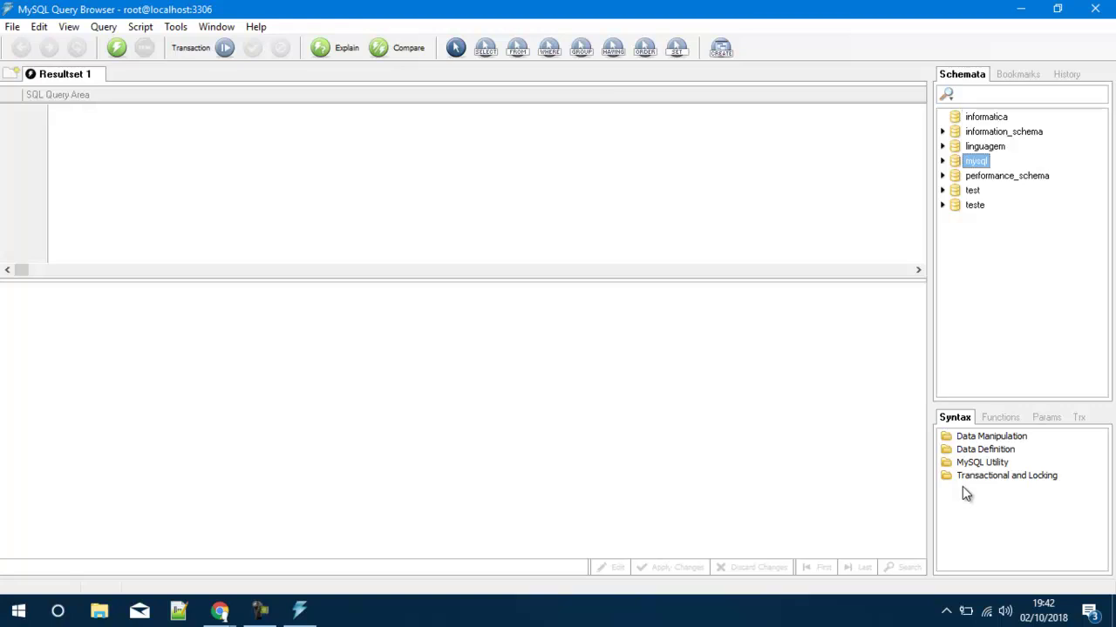
key(Right)
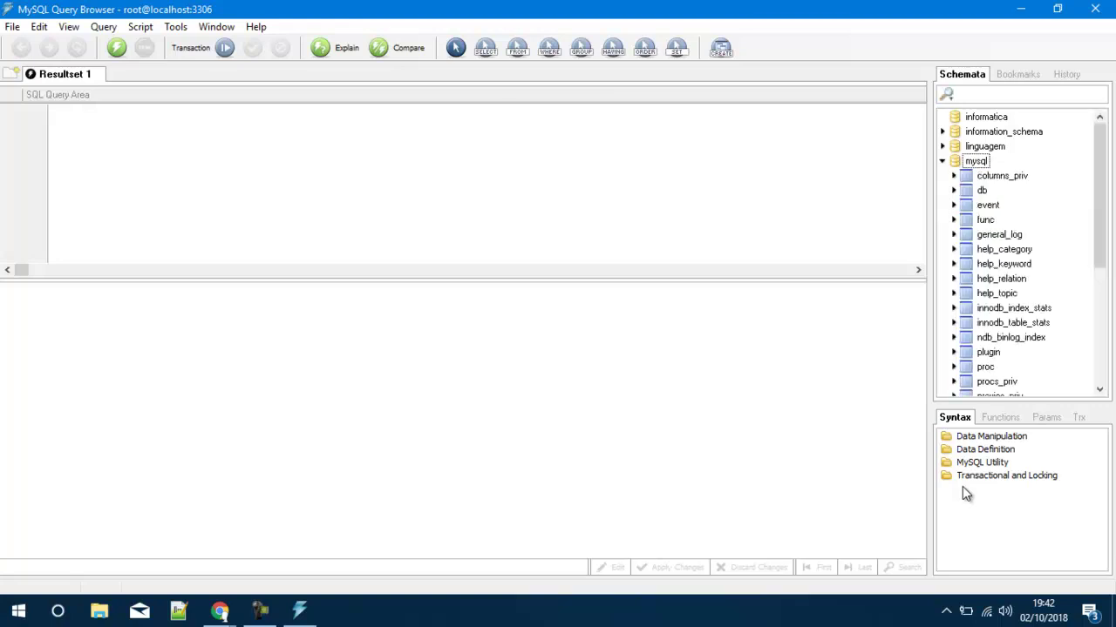
key(Home)
key(shift+F10)
key(Down)
key(Down)
key(Down)
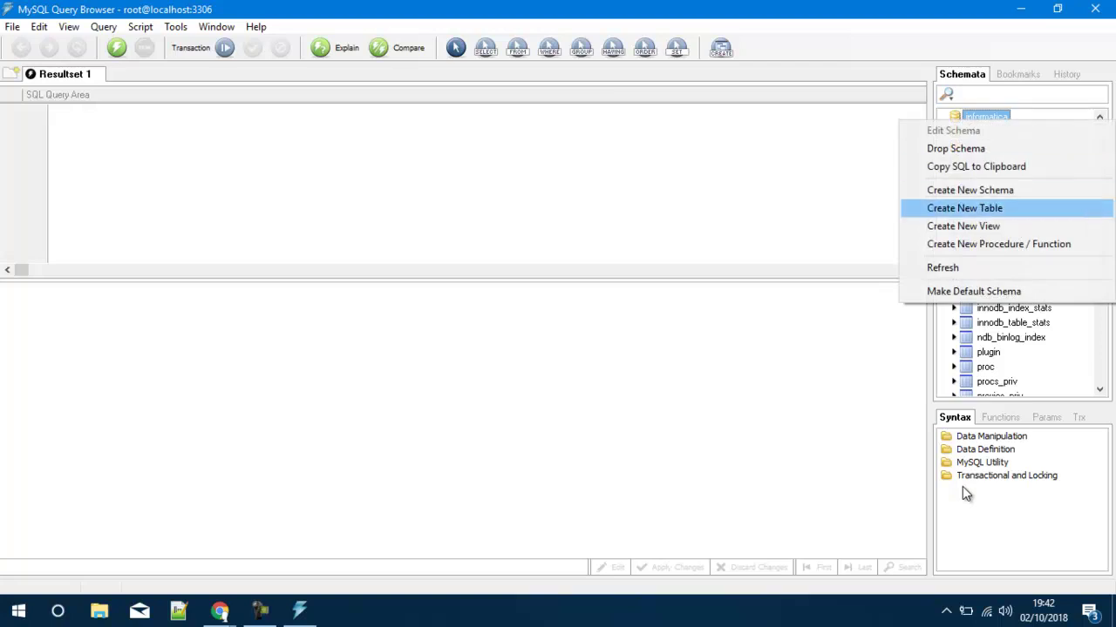
key(Escape)
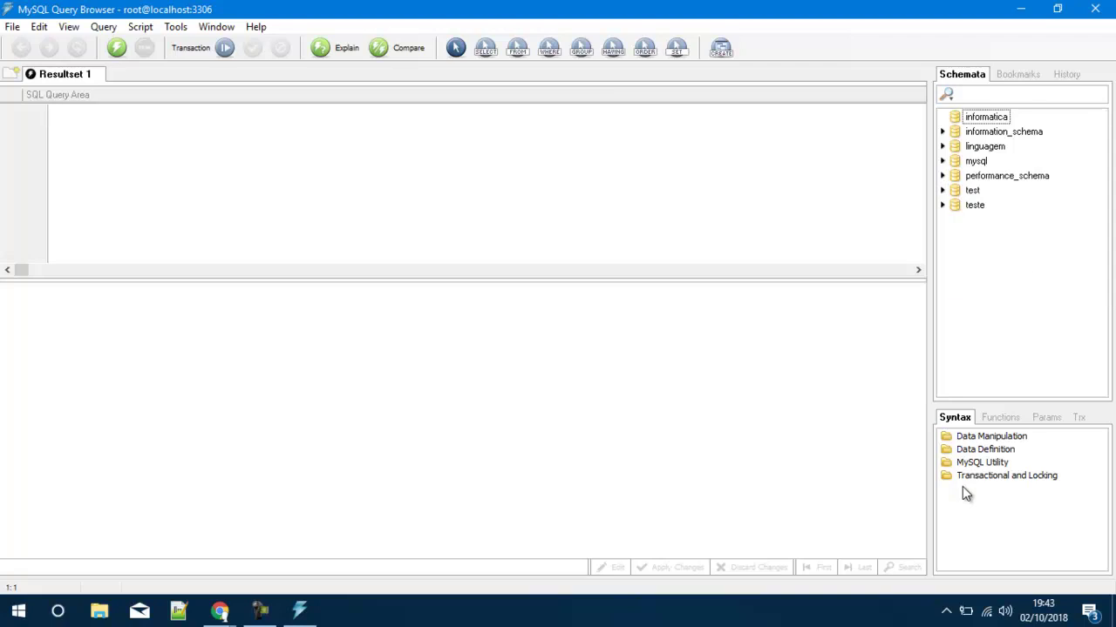
Start a new table in the informatica schema and name it "disciplinas"
key(Menu)
key(Down)
key(Down)
key(Down)
key(Down)
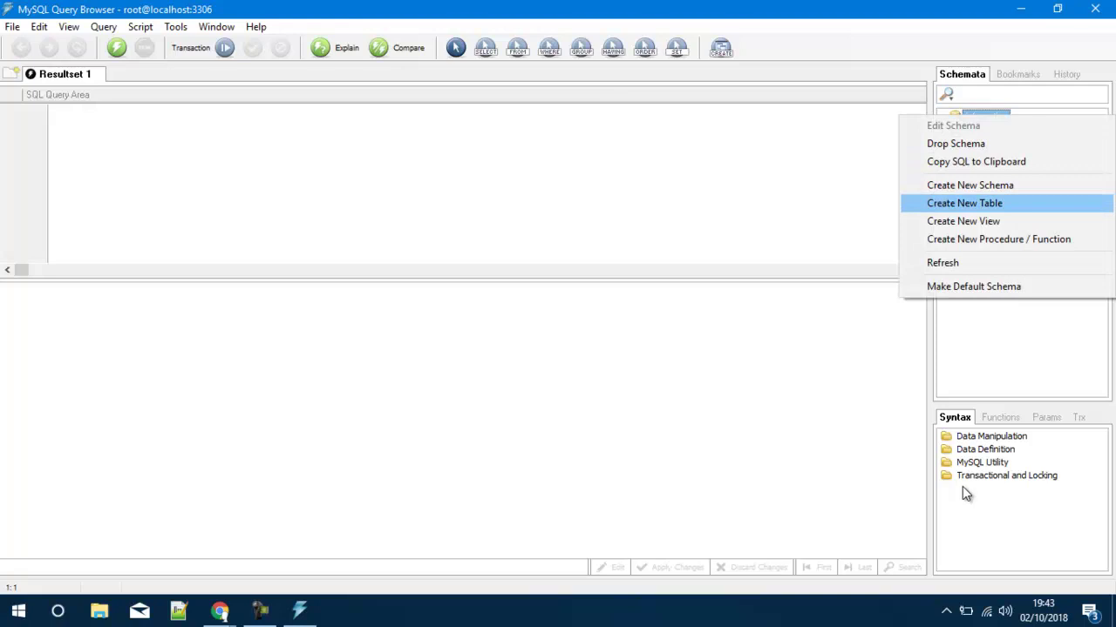
key(Return)
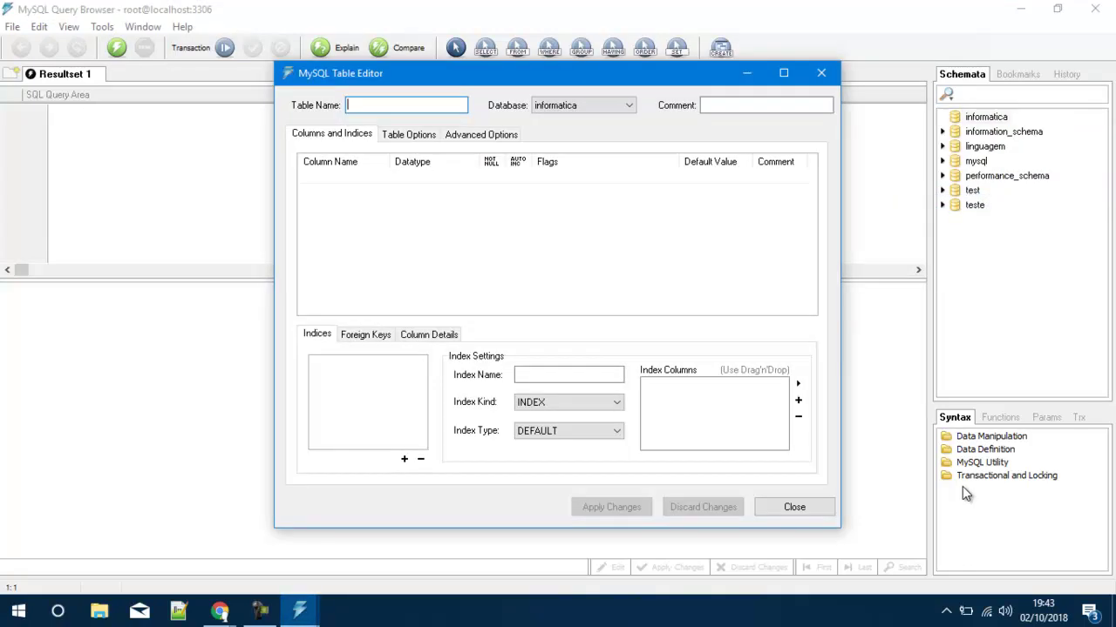
text(disciplinas)
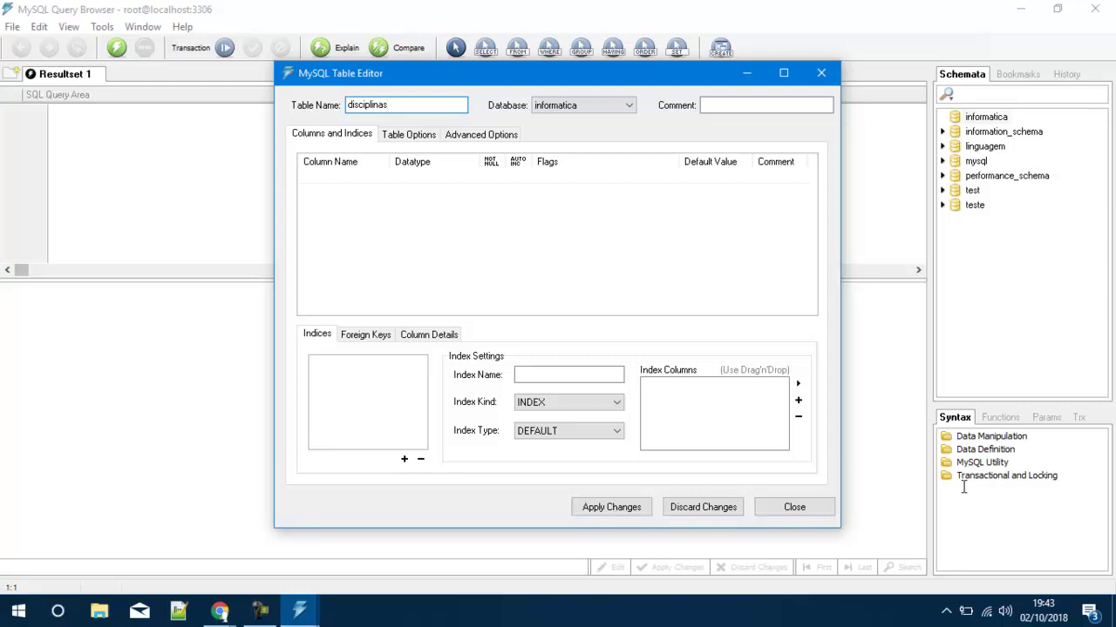
Add an auto-increment INTEGER primary key column "id" and a VARCHAR(45) column "nome" to the disciplinas table
key(Return)
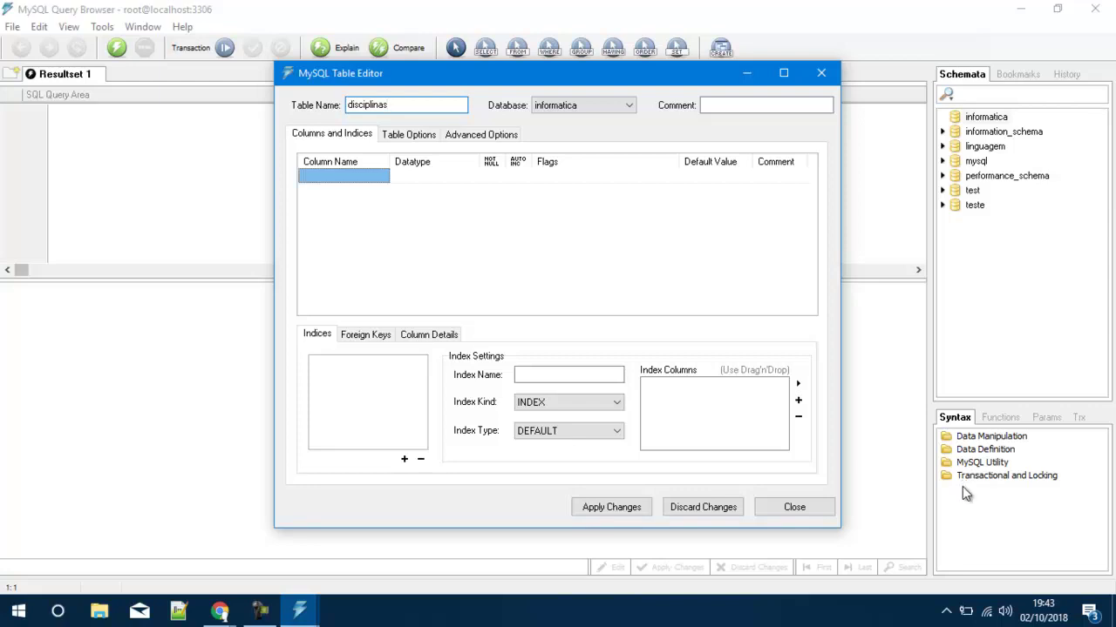
text(id)
key(Return)
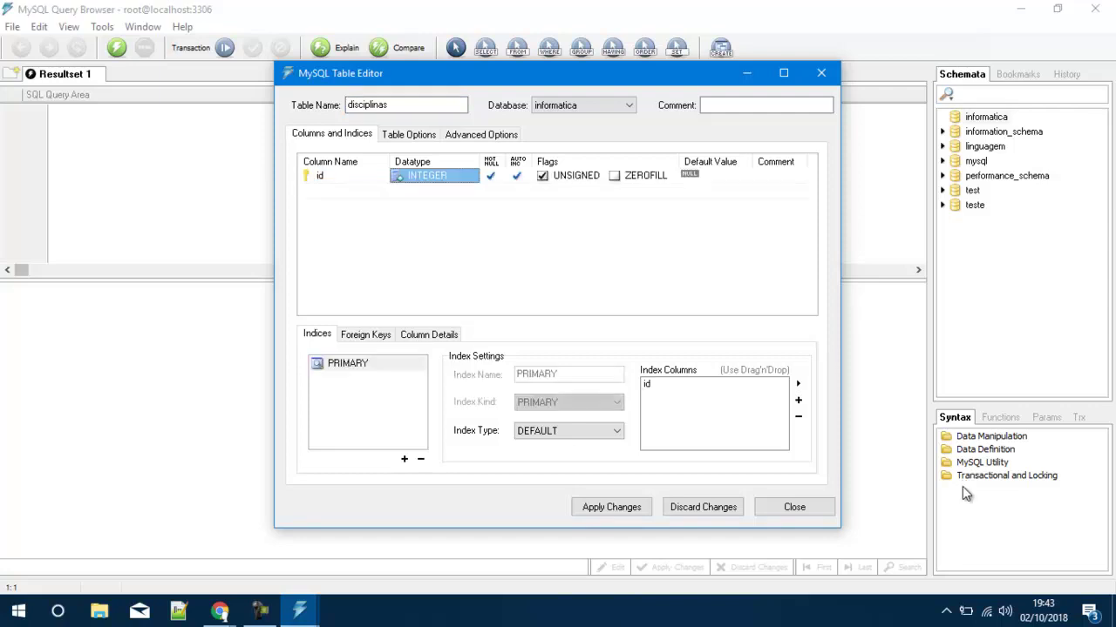
key(Return)
text(nome)
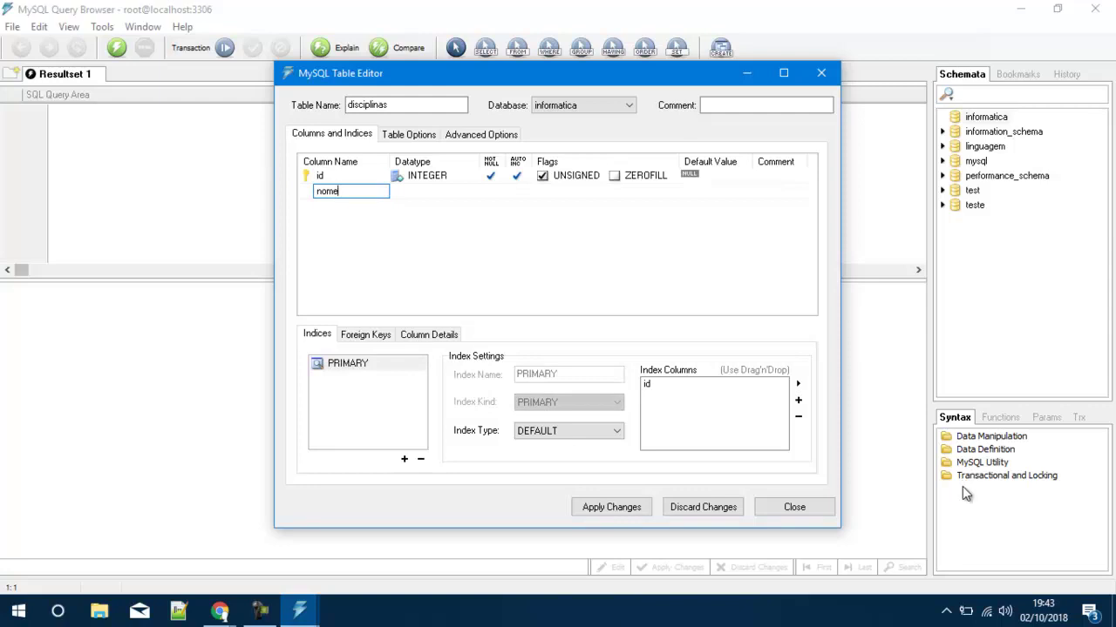
key(Return)
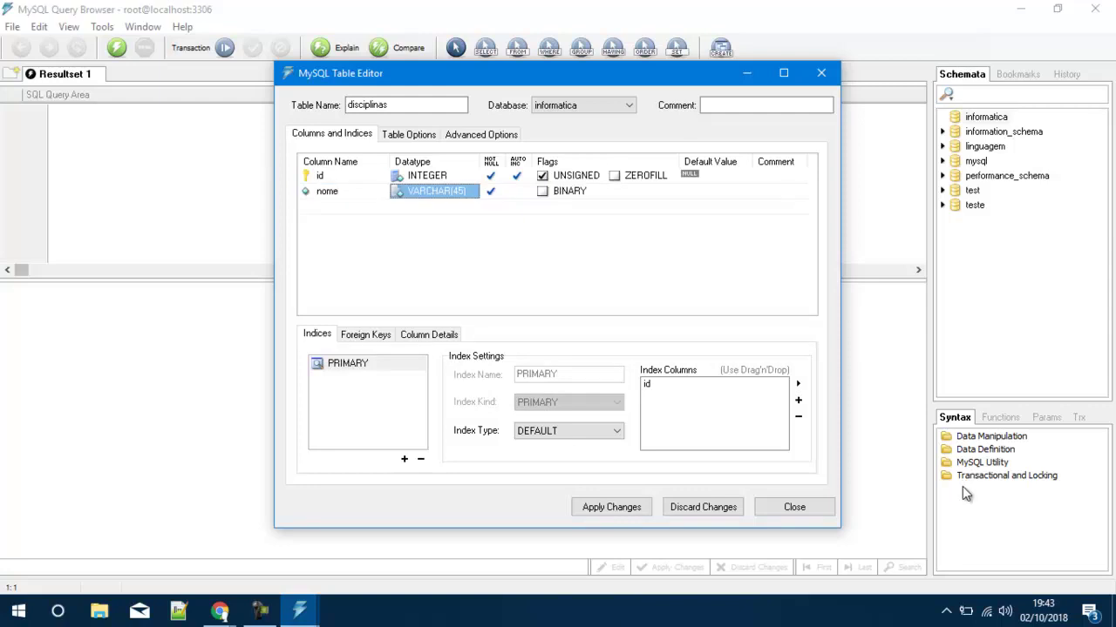
Apply the table definition, execute the generated CREATE TABLE statement for informatica.disciplinas, and close the table editor
key(Tab)
key(shift+Tab)
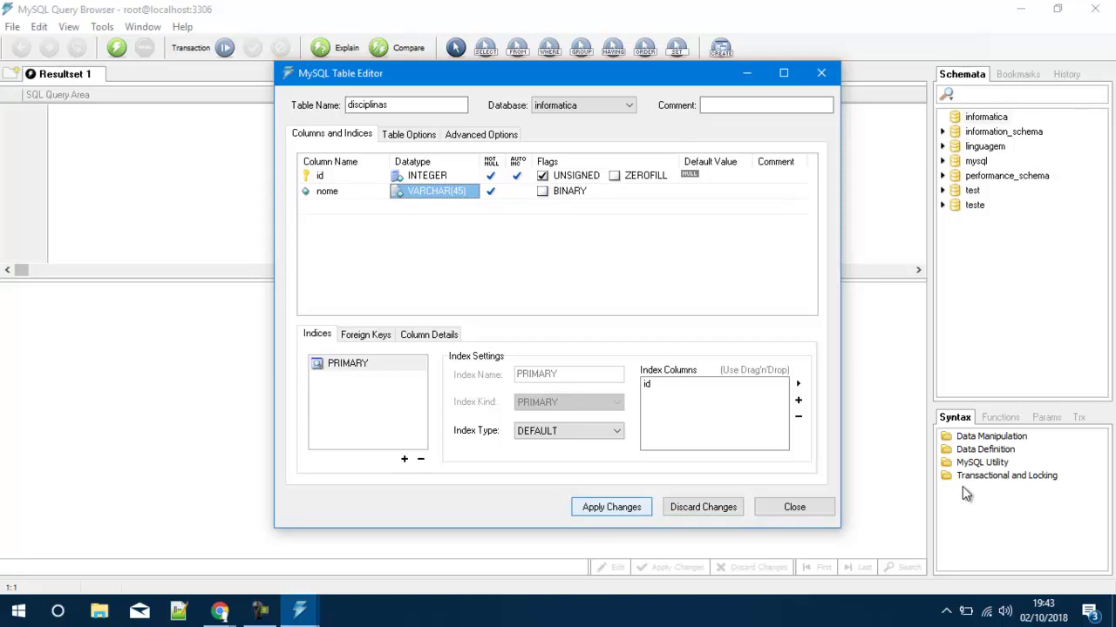
key(Return)
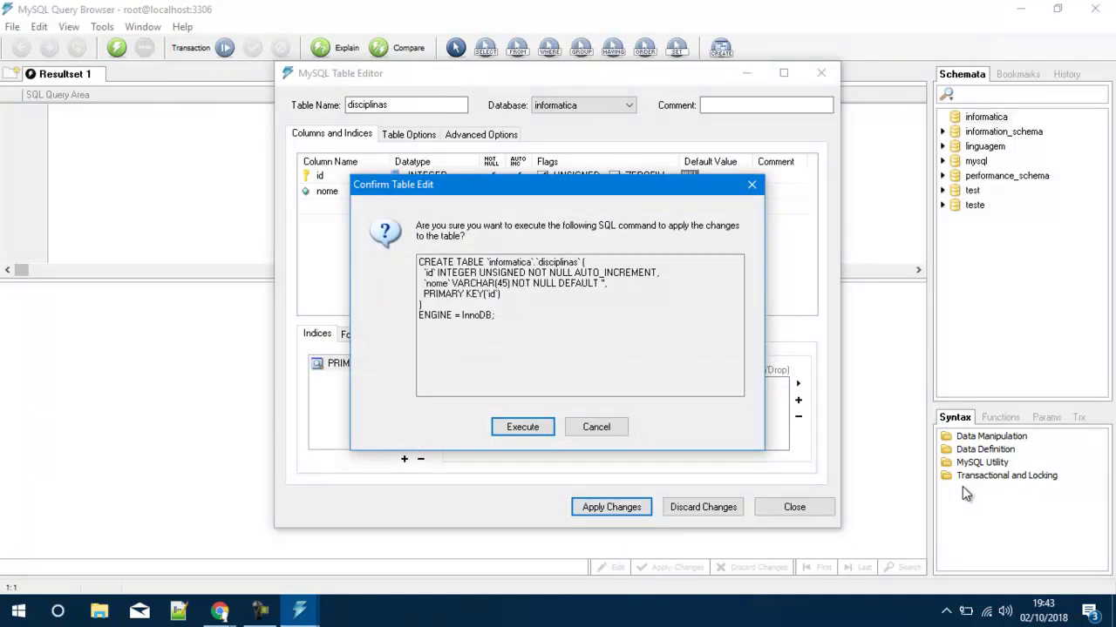
key(Return)
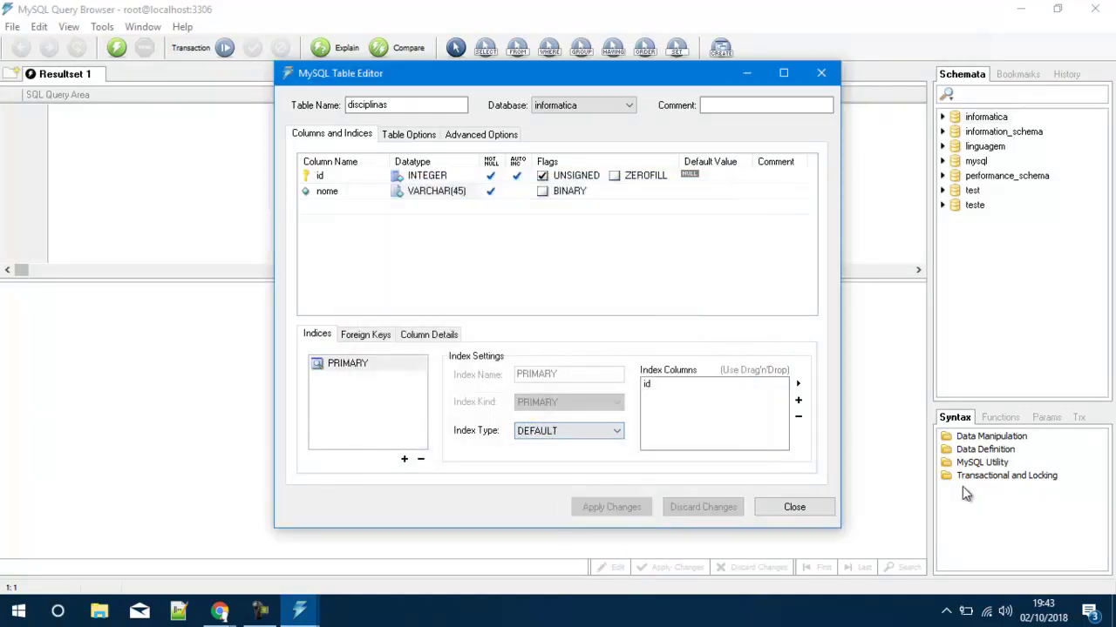
key(Return)
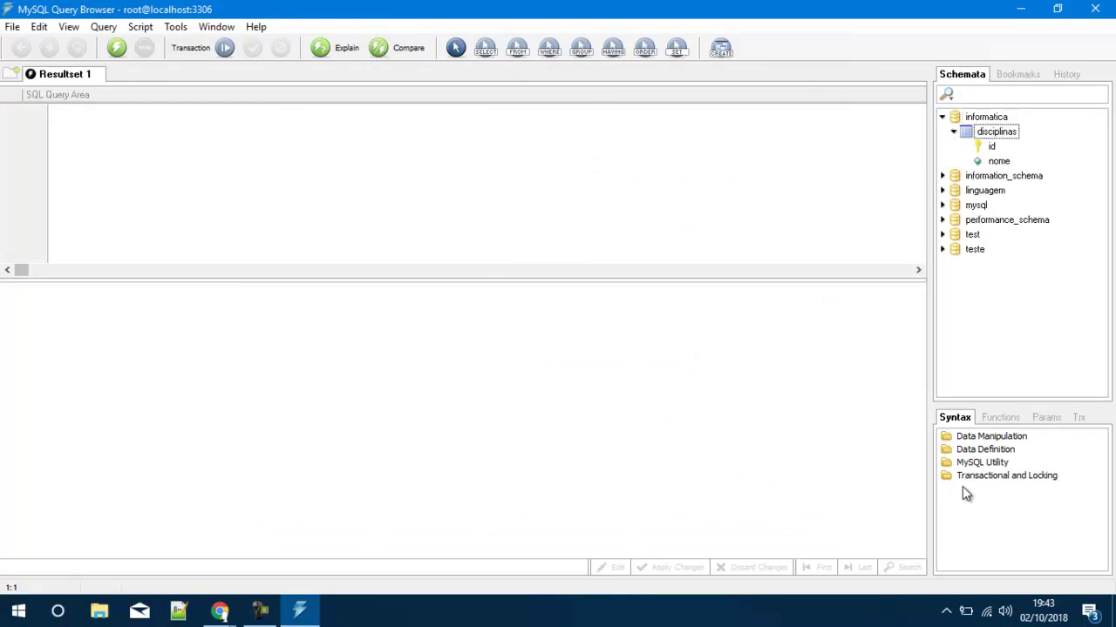
Collapse the disciplinas table's columns and run a SELECT * query on informatica.disciplinas
key(Left)
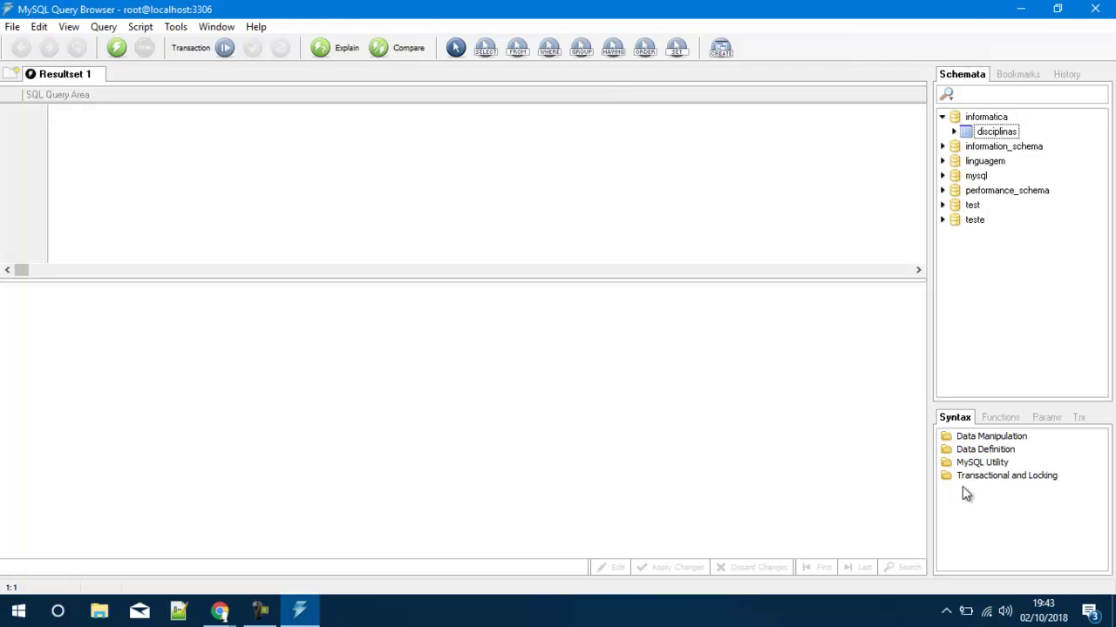
key(Return)
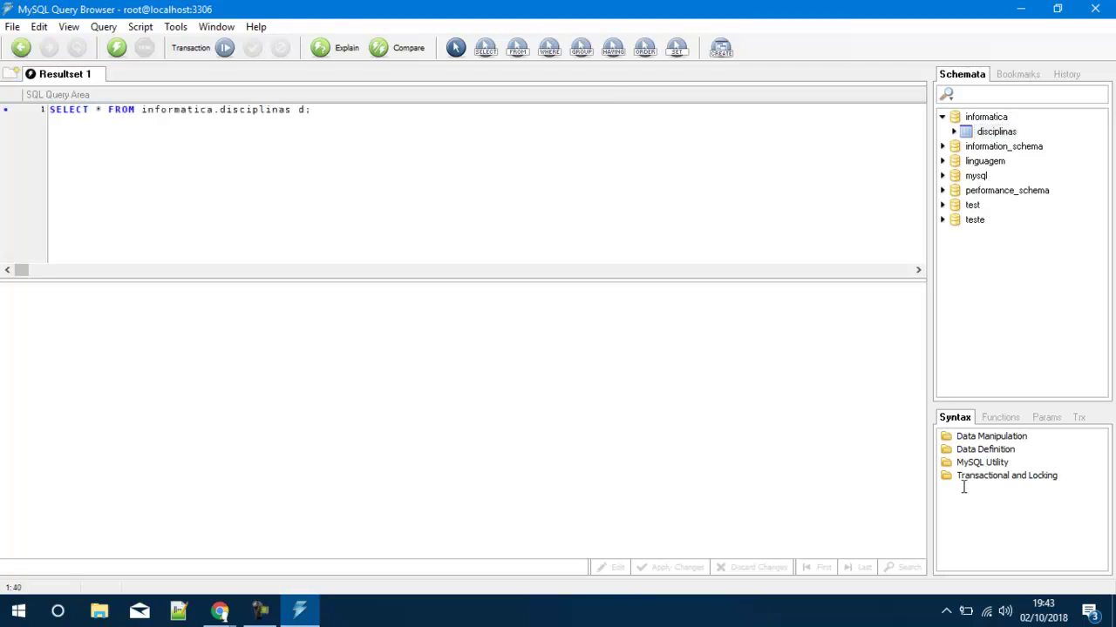
key(ctrl+Return)
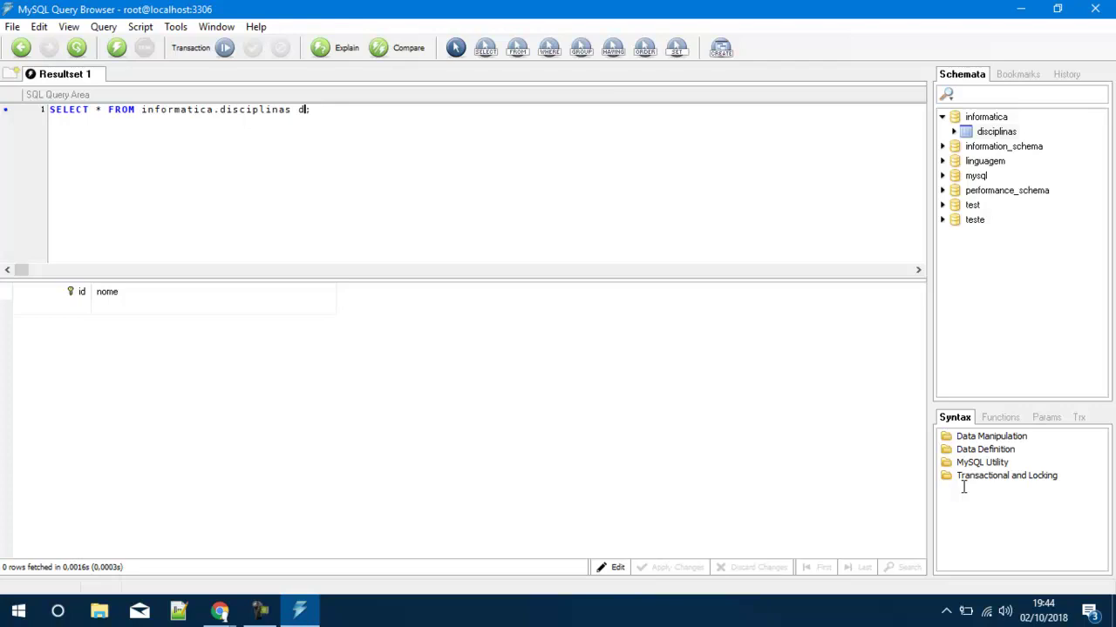
Highlight the schema and table names in the SELECT query on informatica.disciplinas and run the query again
drag(147, 109, 183, 109)
key(Right)
key(Right)
key(Right)
key(Right)
key(Right)
key(Right)
key(Right)
key(shift+Right)
key(shift+Right)
key(shift+Right)
key(shift+Right)
key(shift+Right)
key(shift+Right)
key(shift+Right)
key(shift+Right)
key(shift+Right)
key(shift+Right)
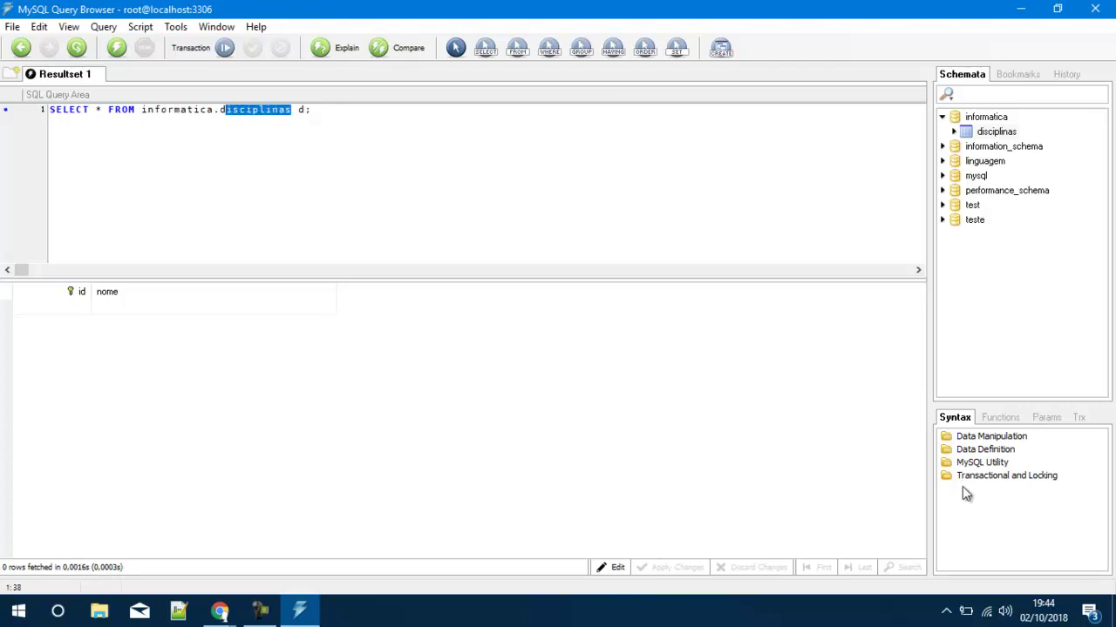
key(ctrl+Return)
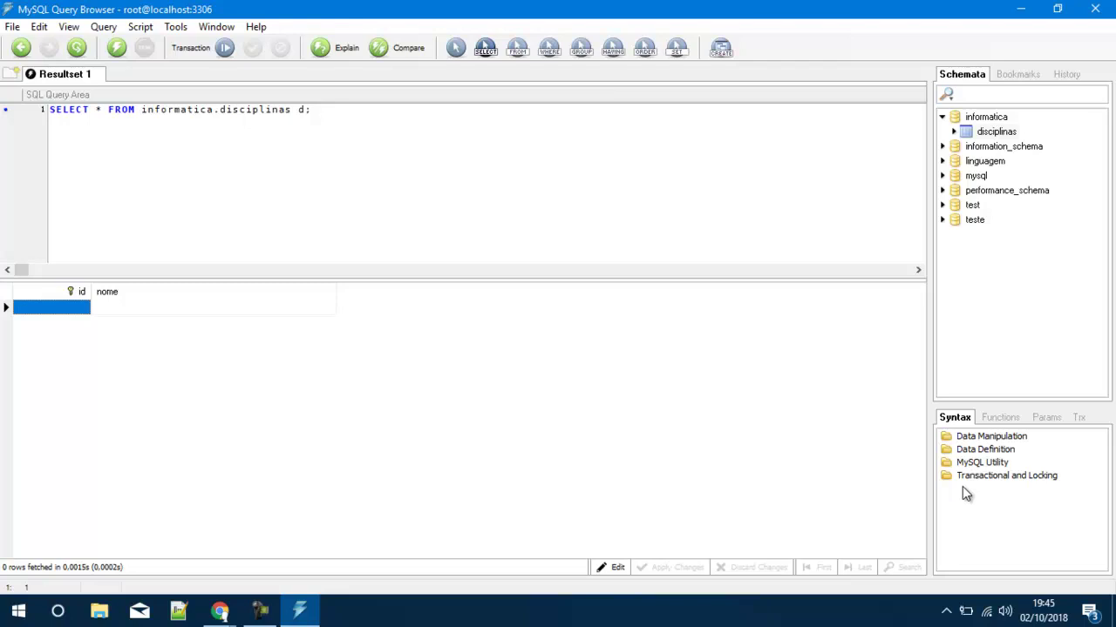
Insert a record with id 1 and nome "Linguagem II" in the disciplinas result grid and apply the changes
key(F2)
key(F2)
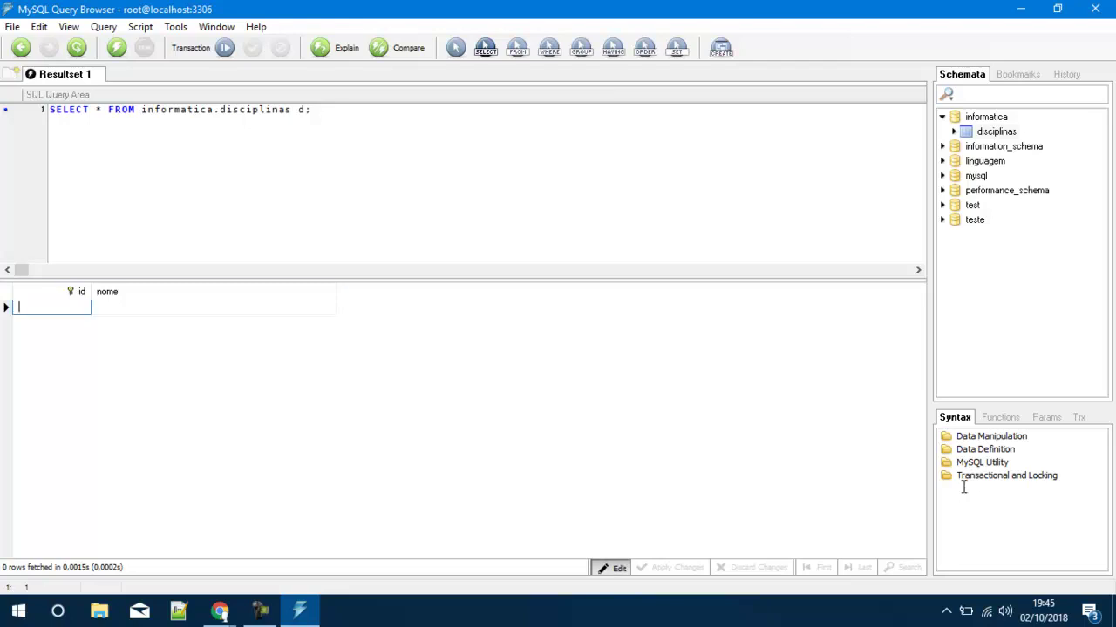
text(1)
key(Tab)
key(F2)
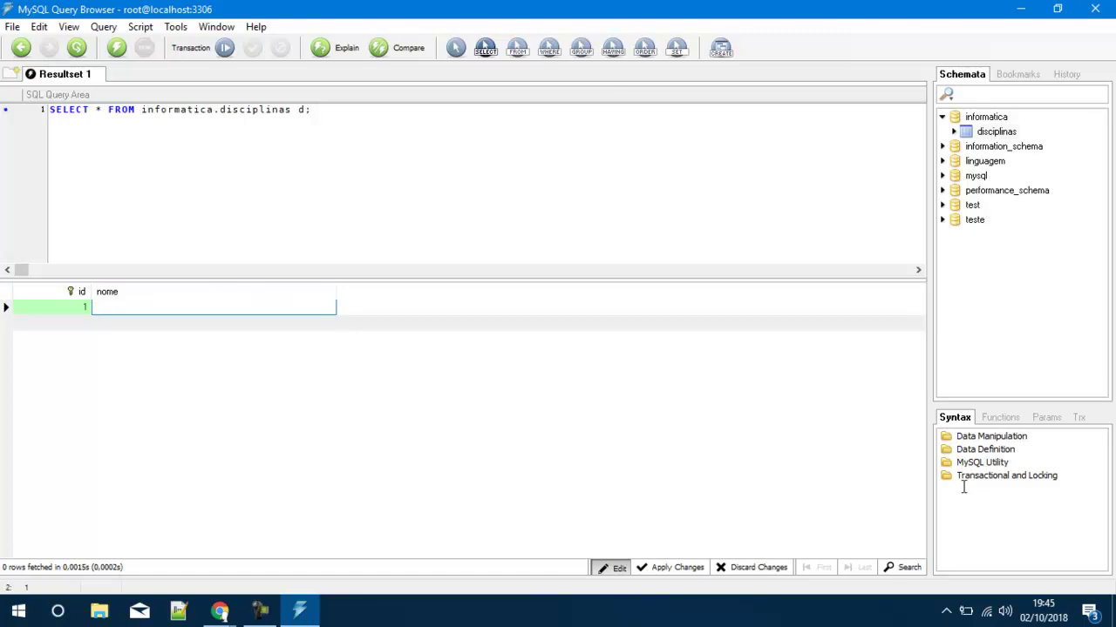
text(Linguagem II)
key(Return)
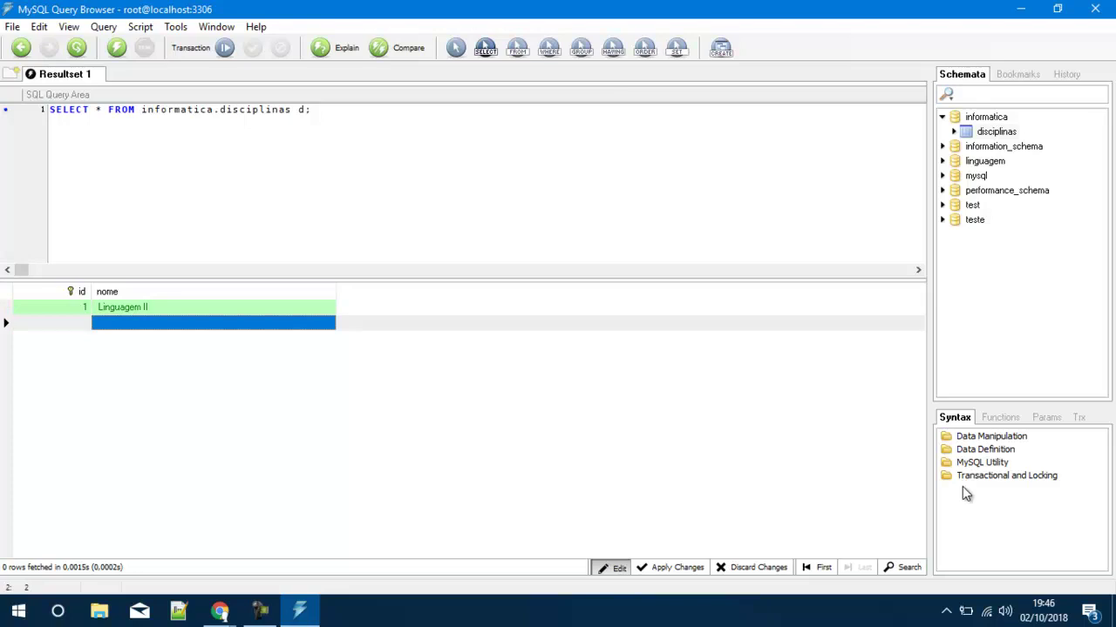
key(ctrl+Return)
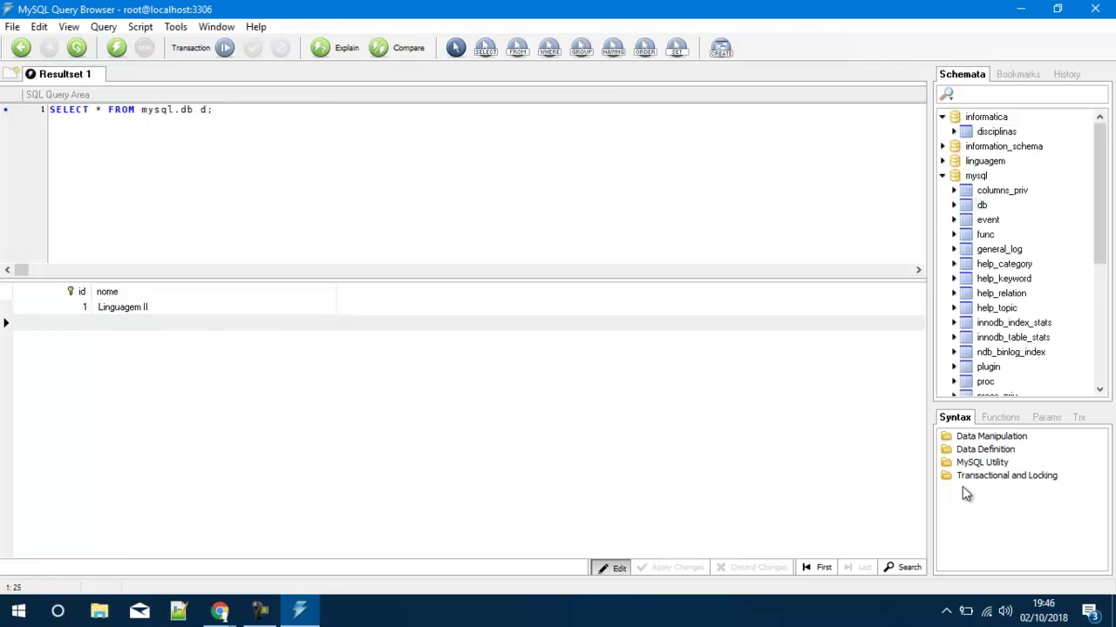
Run SELECT * queries on the mysql schema's db and user tables to examine their records
key(ctrl+Return)
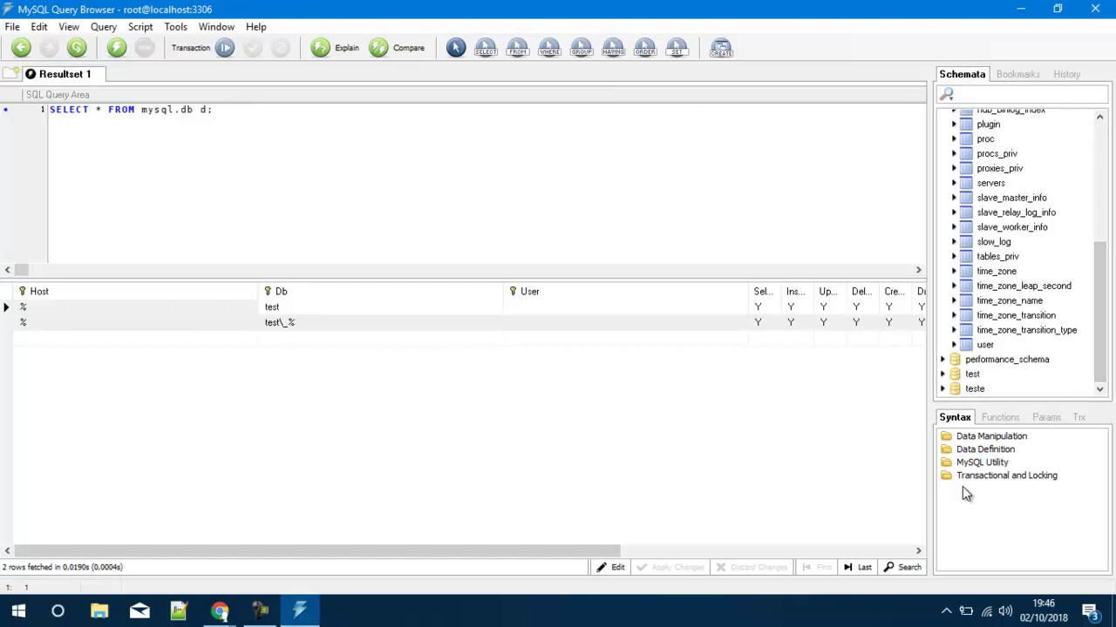
double_click(984, 345)
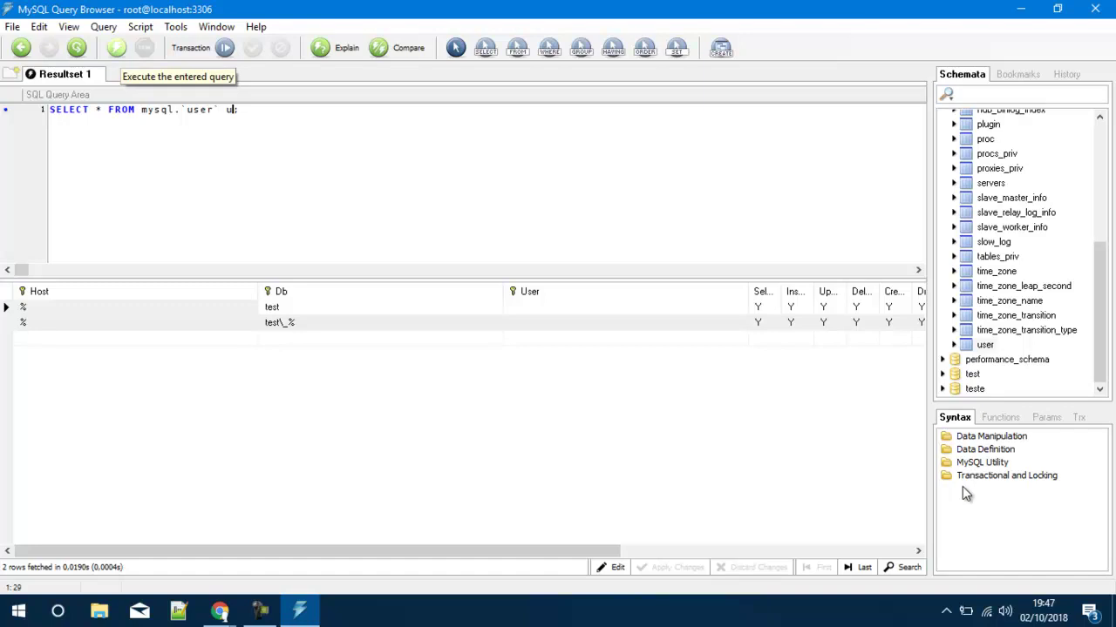
key(ctrl+Return)
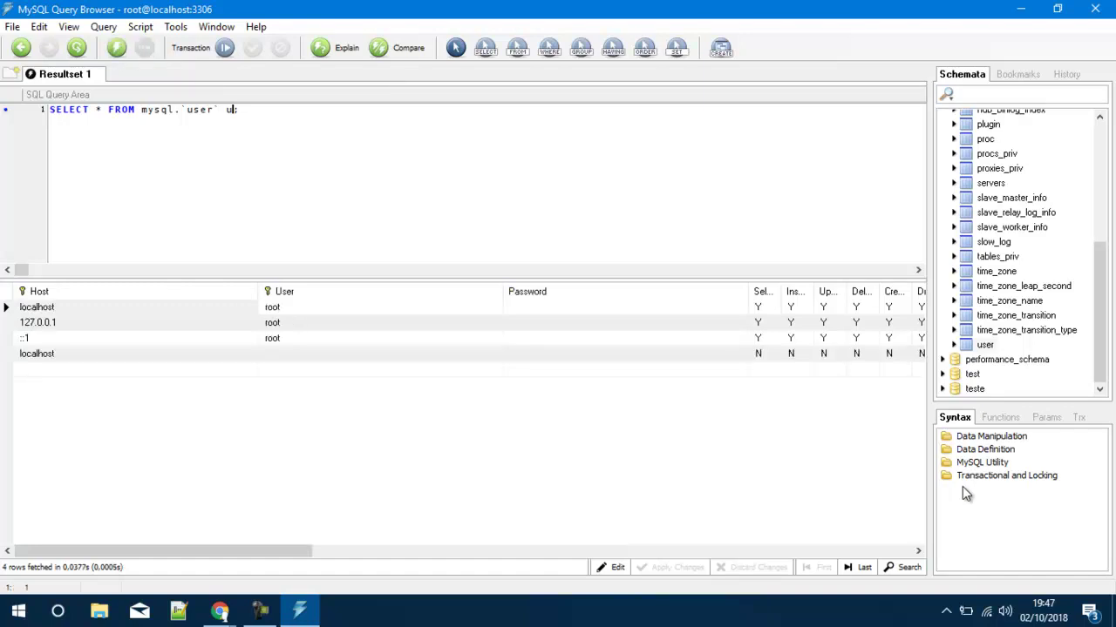
mouse_move(163, 551)
mouse_down()
mouse_move(763, 550)
mouse_move(163, 550)
mouse_up()
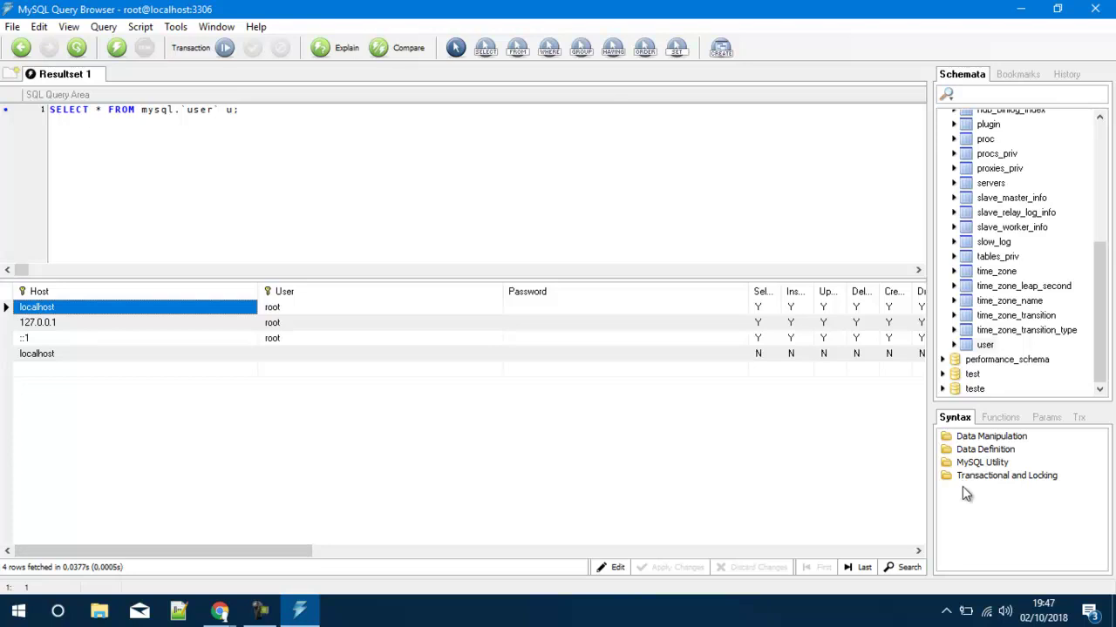